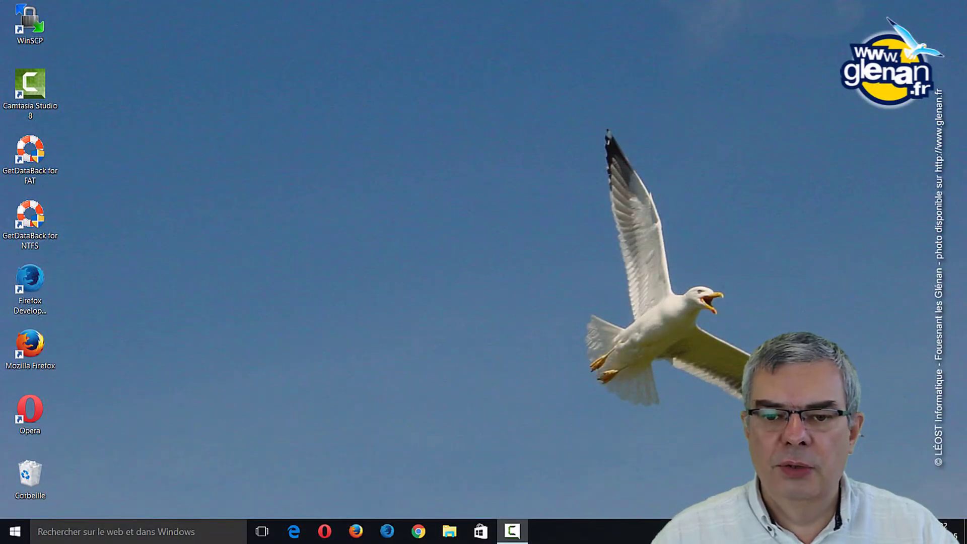
- Launch LiberKey.exe from the LiberKey folder on drive H:, then close File Explorer
left_click(450, 531)
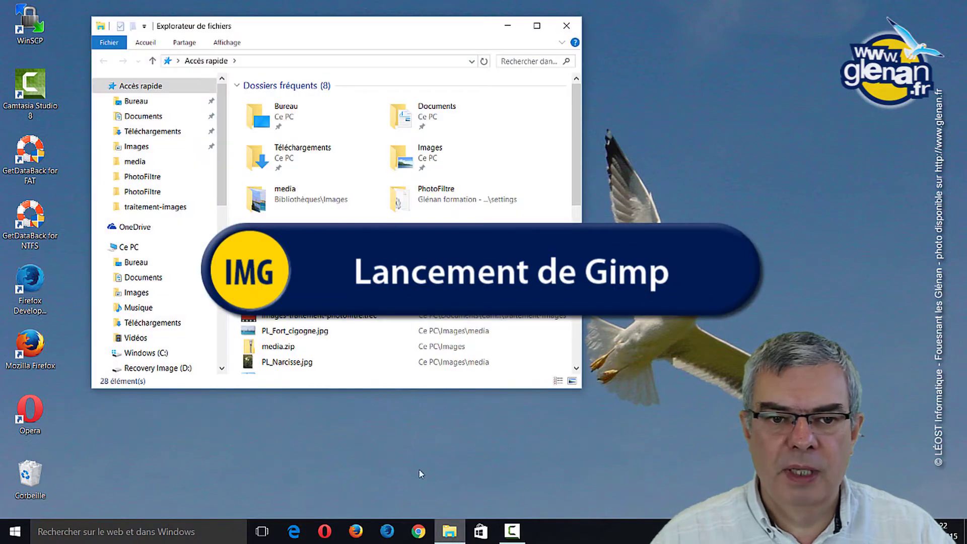
left_click(146, 249)
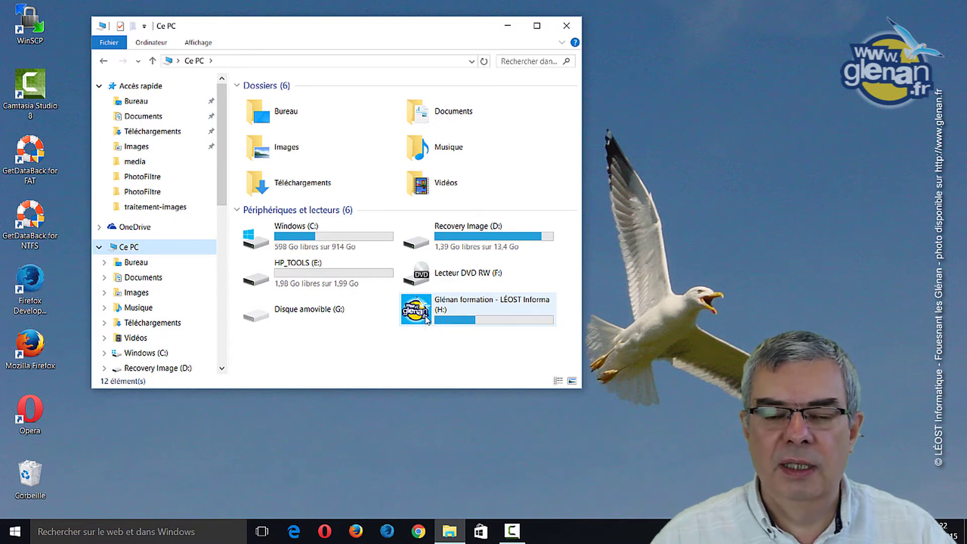
double_click(428, 319)
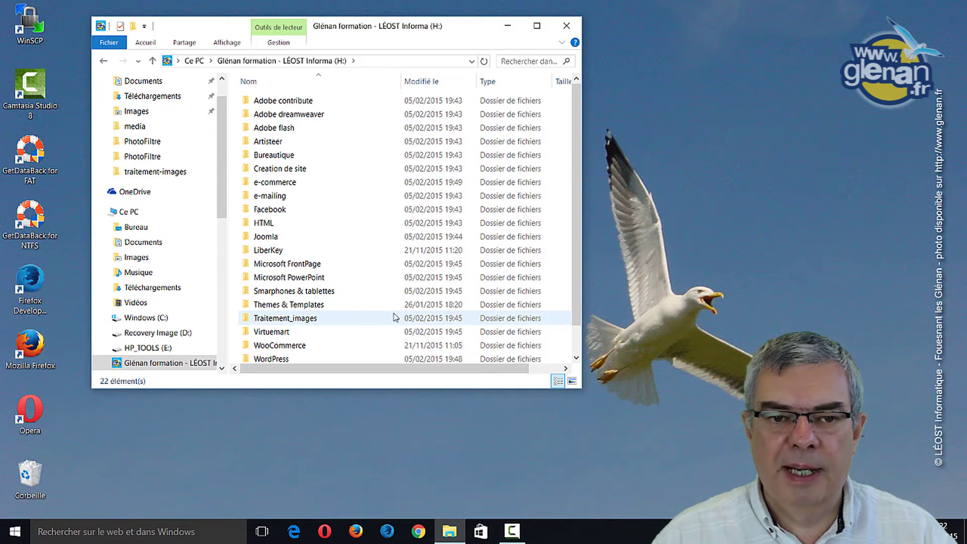
double_click(272, 250)
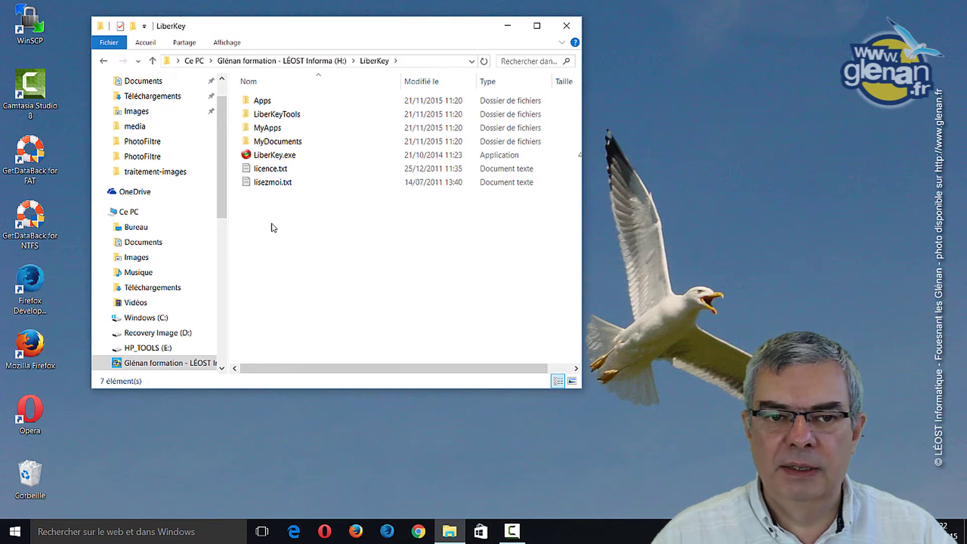
left_click(276, 157)
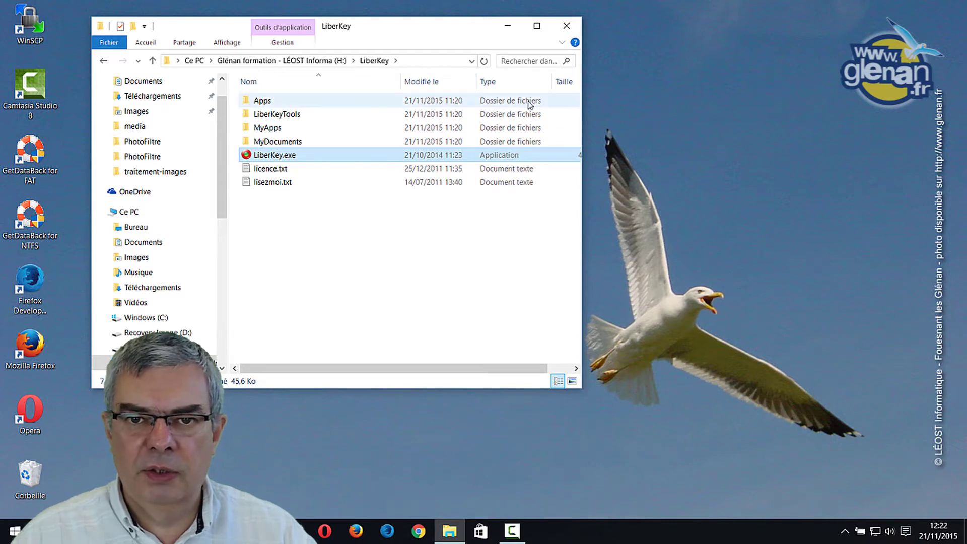
left_click(566, 24)
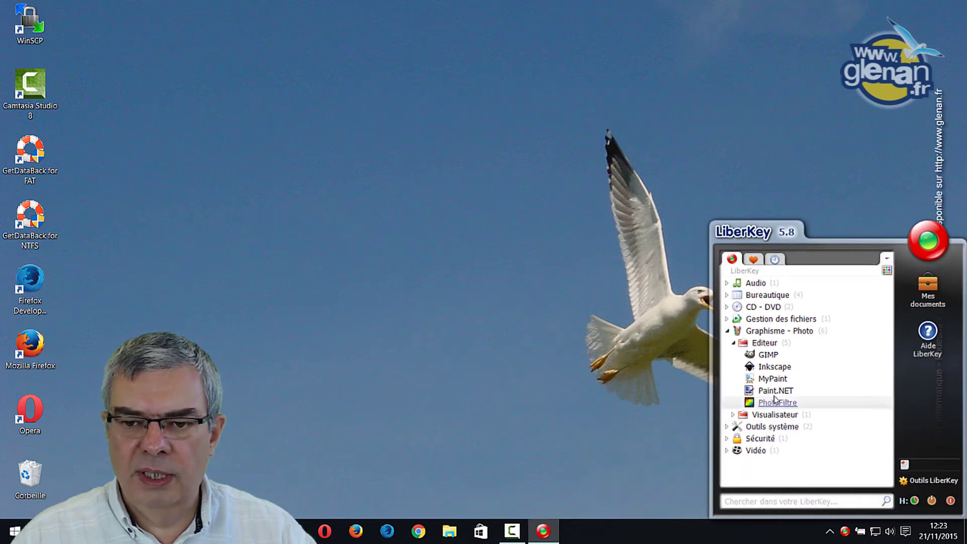
- Launch GIMP from LiberKey's Graphisme - Photo editor list
left_click(770, 354)
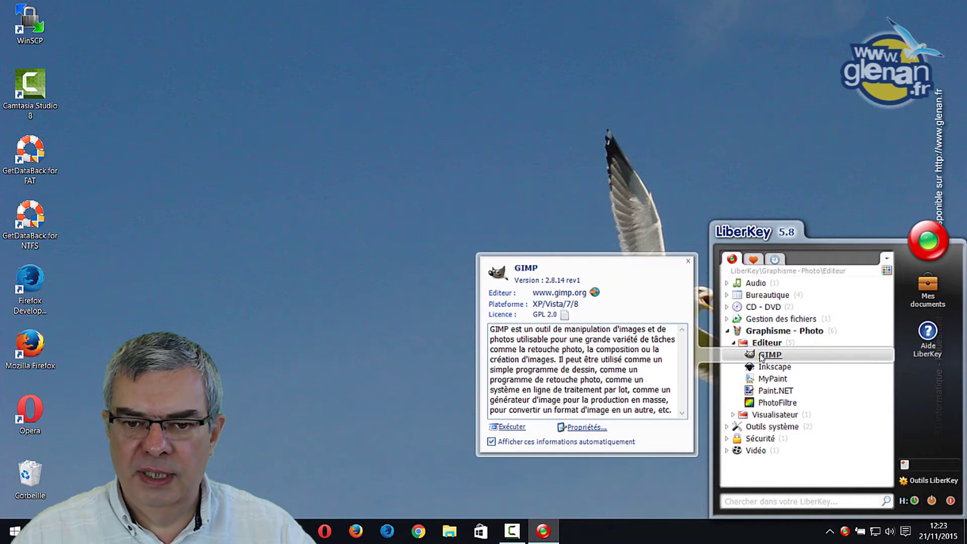
left_click(510, 427)
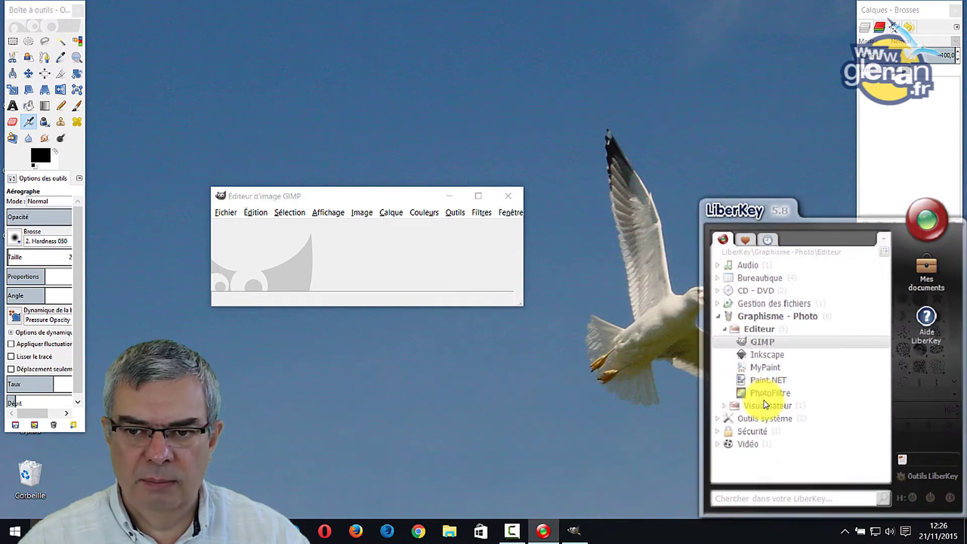
- Close the LiberKey launcher and nudge the toolbox and layers-brushes dock into place
left_click(944, 501)
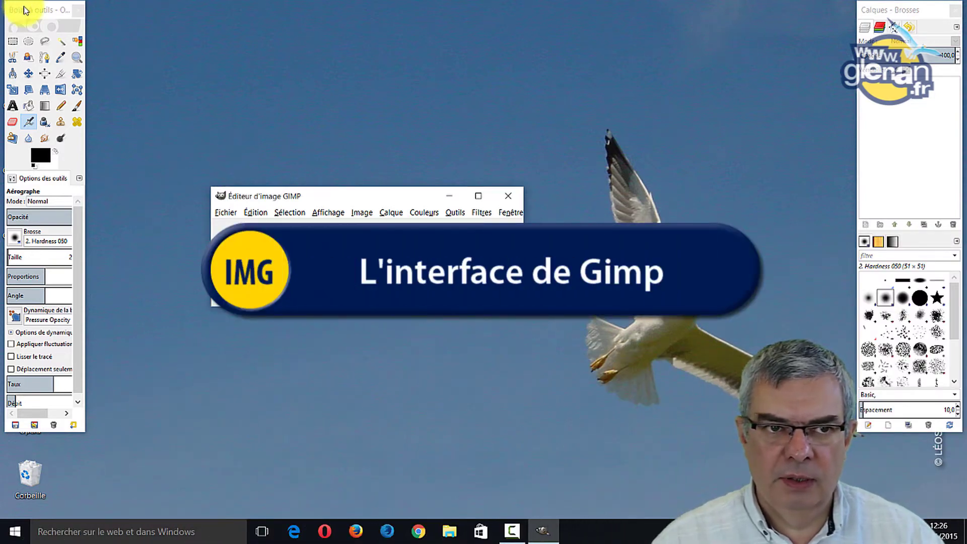
mouse_move(23, 10)
left_mouse_down()
mouse_move(70, 30)
mouse_move(107, 16)
mouse_move(24, 15)
left_mouse_up()
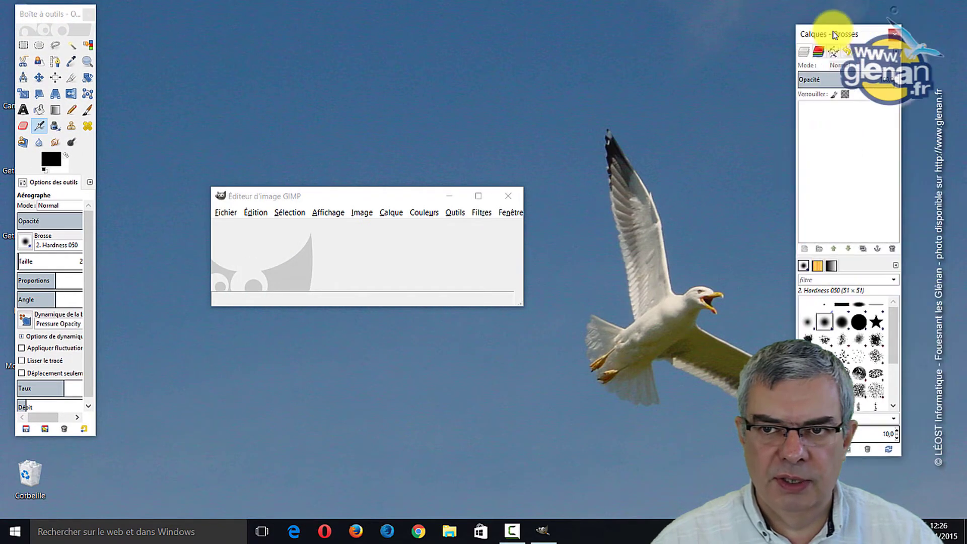
left_click_drag(895, 14, 887, 20)
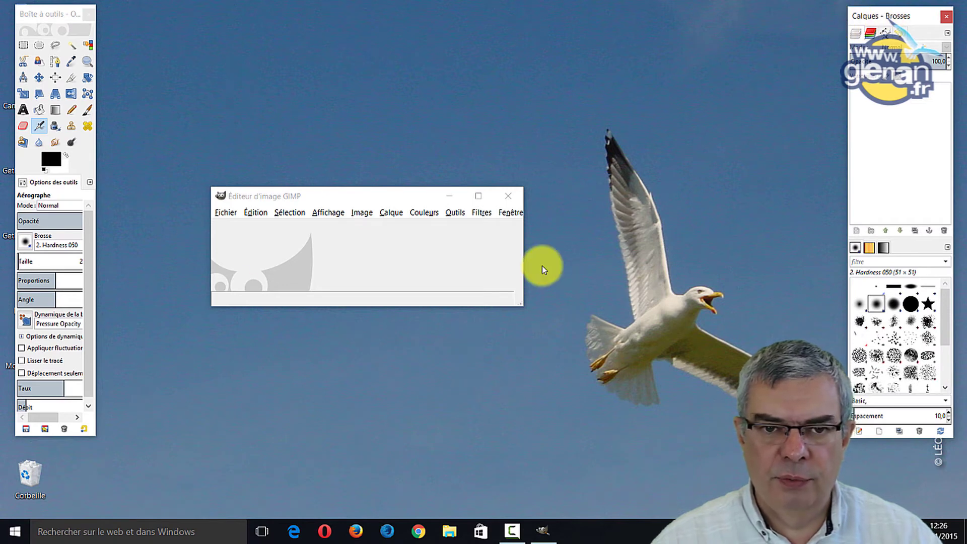
- Move the image window up and right, maximizing and then restoring it
left_click(395, 199)
left_click_drag(394, 199, 429, 158)
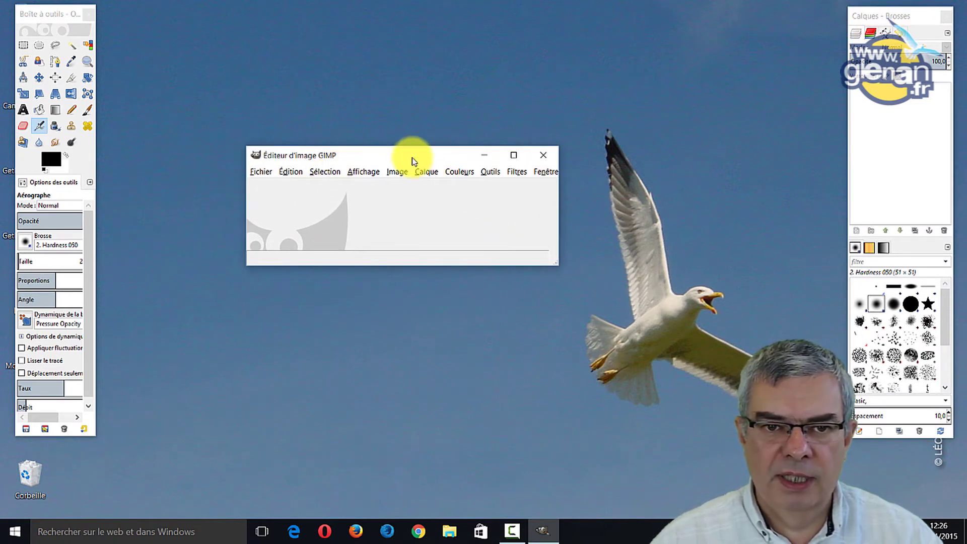
left_click(514, 155)
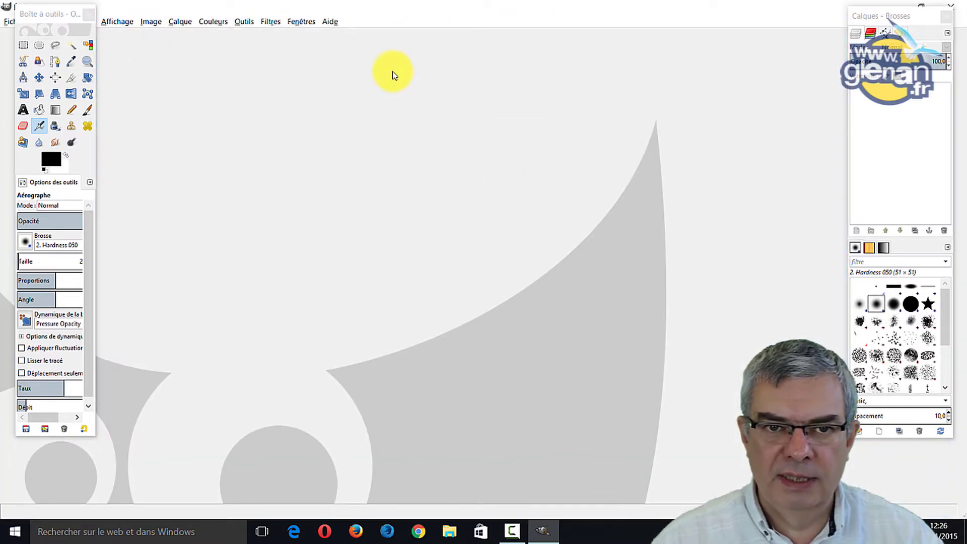
double_click(450, 4)
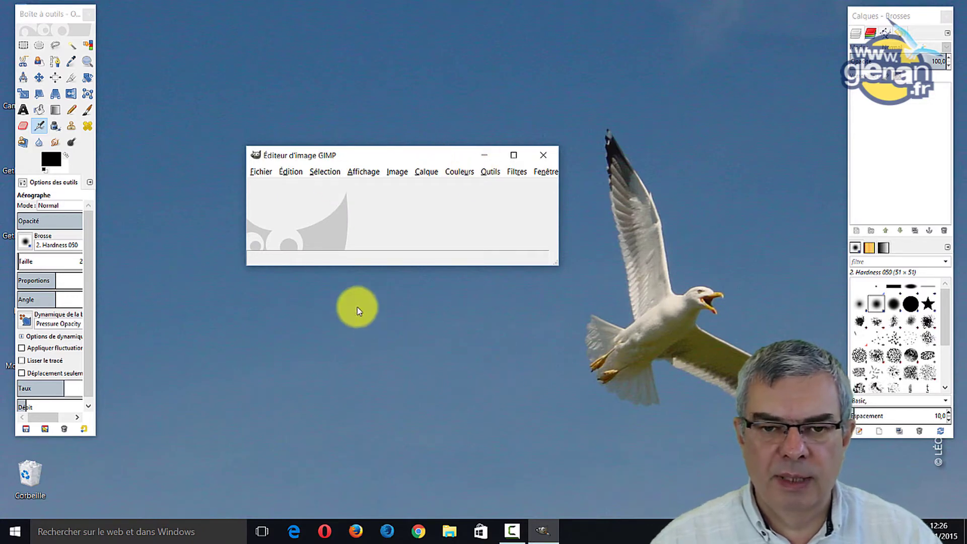
left_click_drag(454, 160, 465, 129)
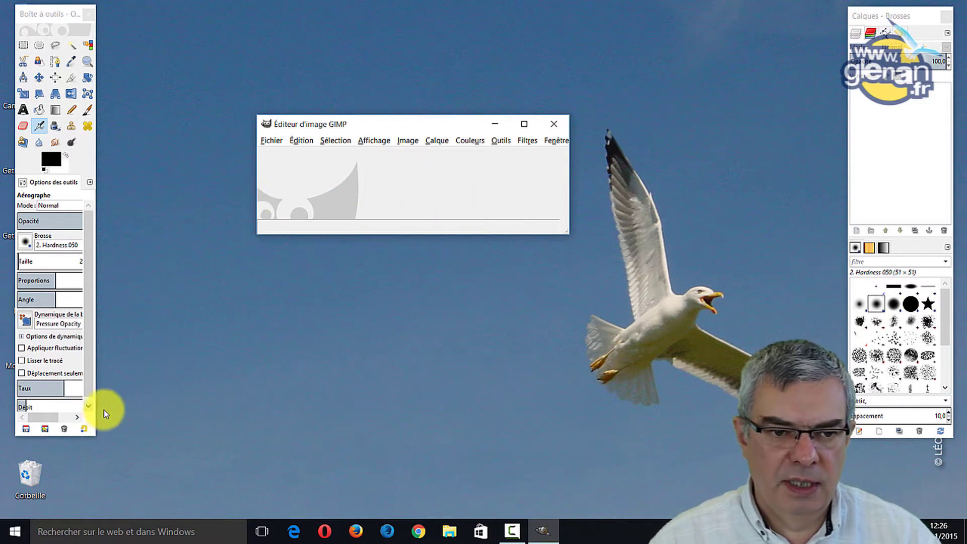
- Widen the toolbox so option values show fully and move it down and right
left_click_drag(98, 417, 124, 424)
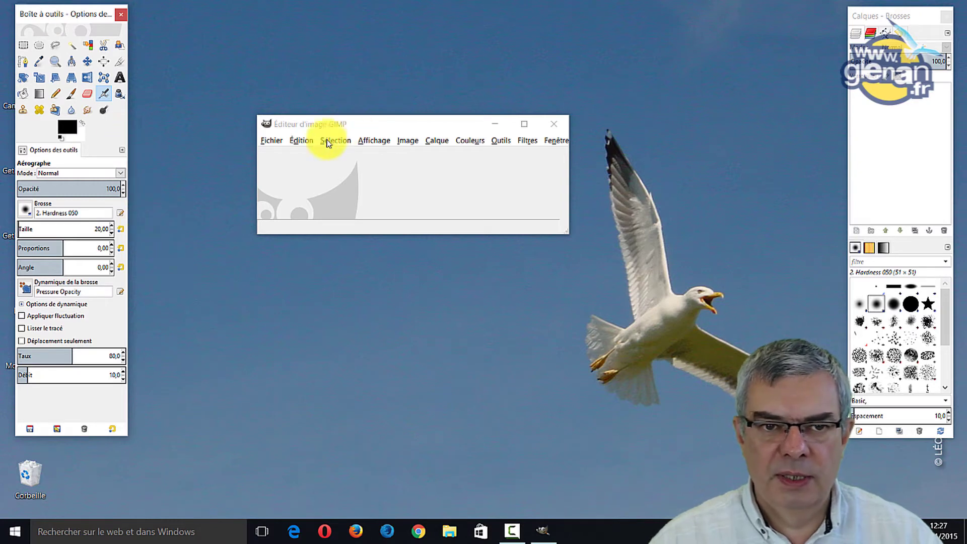
left_click(273, 143)
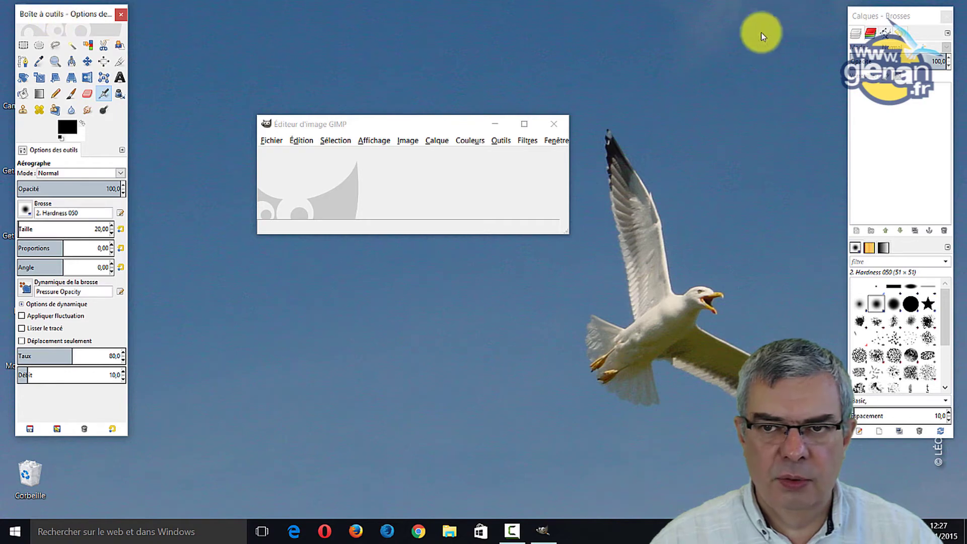
left_click_drag(59, 15, 85, 24)
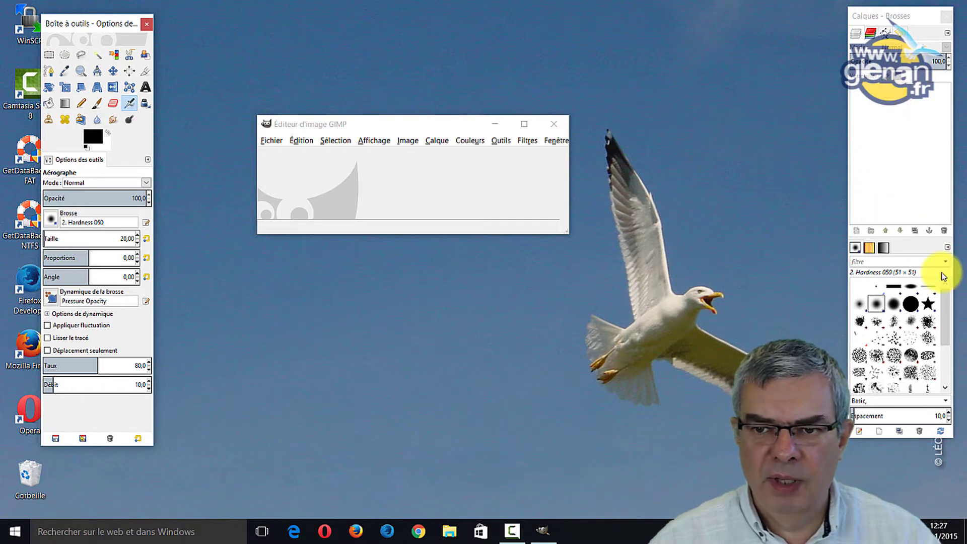
mouse_move(944, 313)
left_mouse_down()
mouse_move(945, 372)
mouse_move(951, 302)
left_mouse_up()
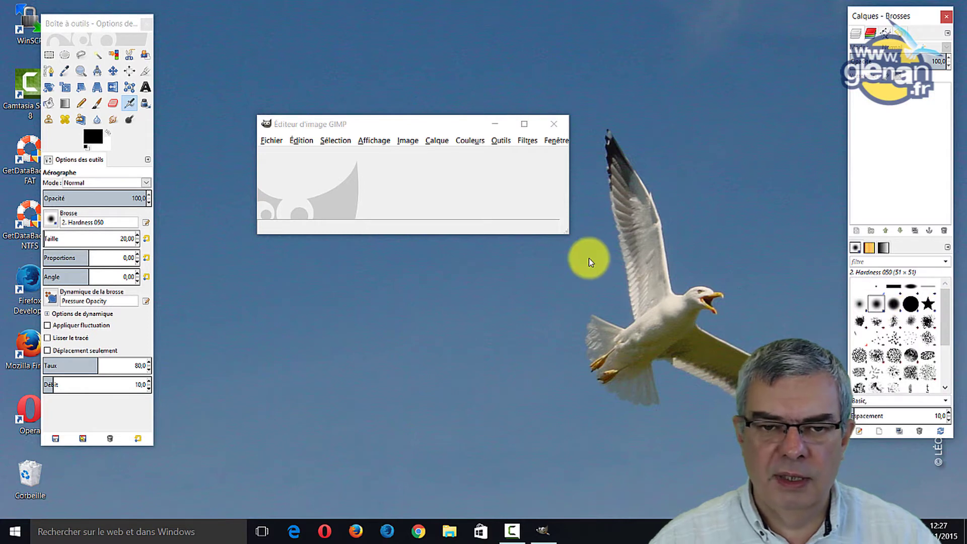
- Start opening an image and browse the open dialog to the Pictures folder
left_click(271, 141)
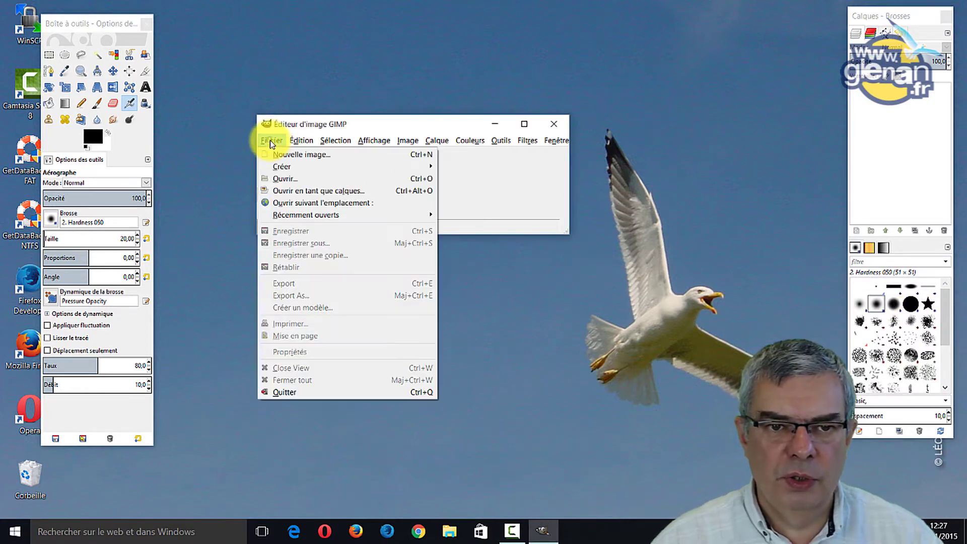
left_click(283, 179)
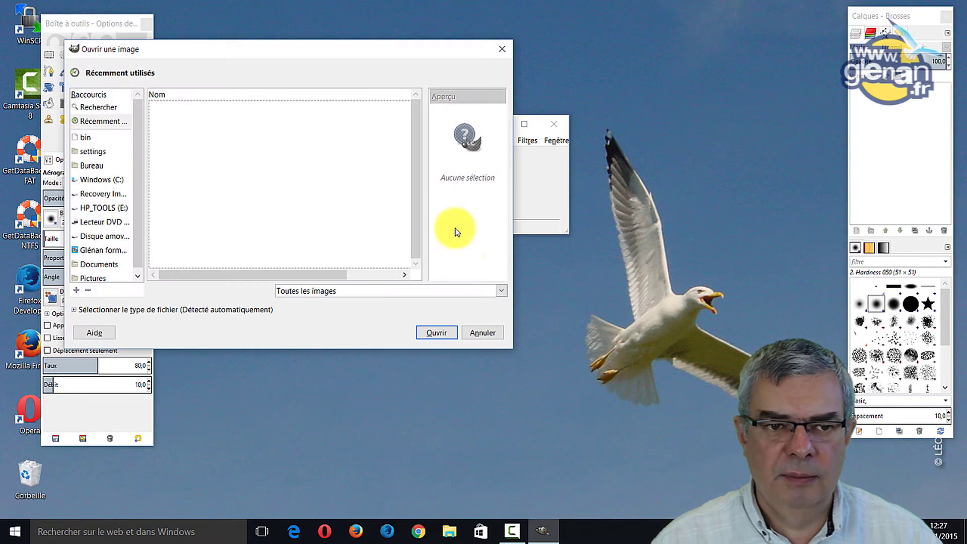
left_click_drag(270, 47, 481, 102)
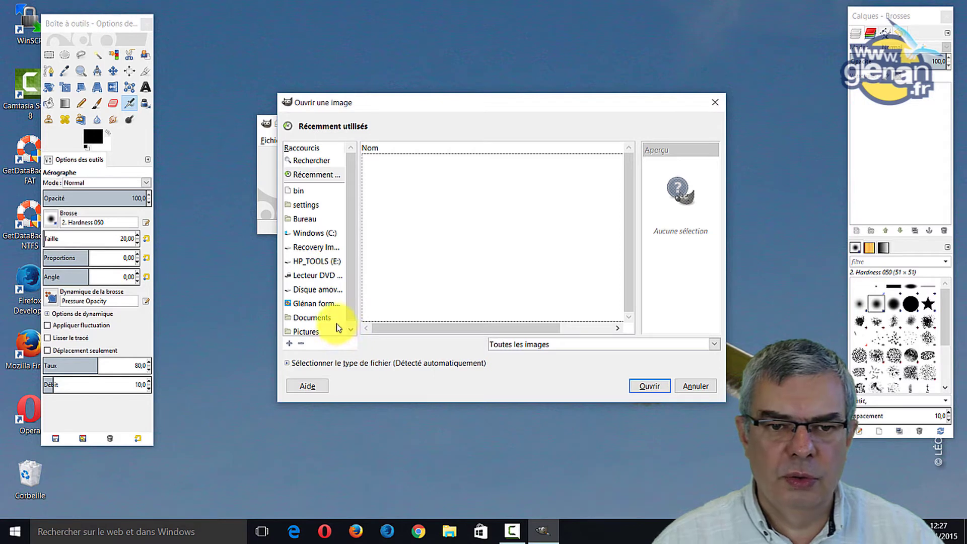
left_click_drag(357, 301, 371, 300)
scroll(338, 282, "down", 1)
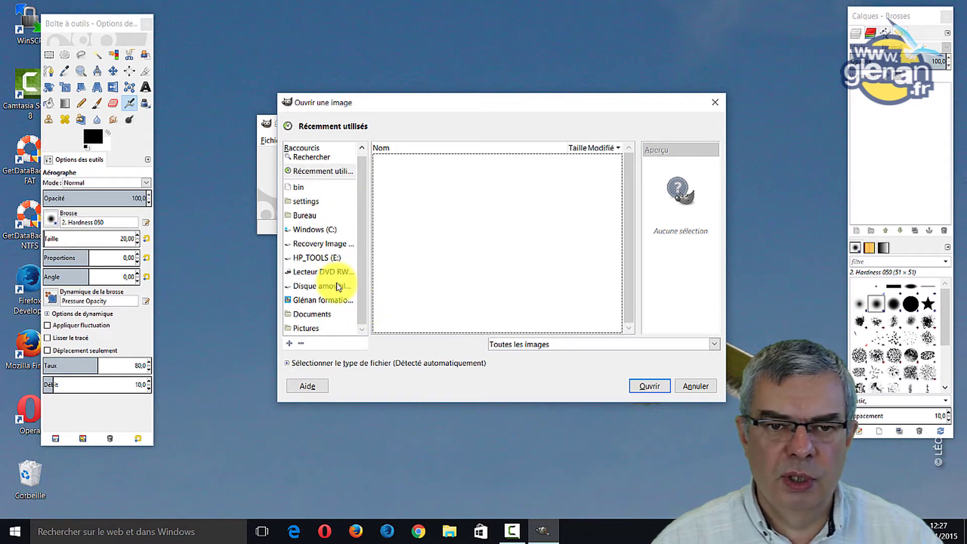
left_click(312, 334)
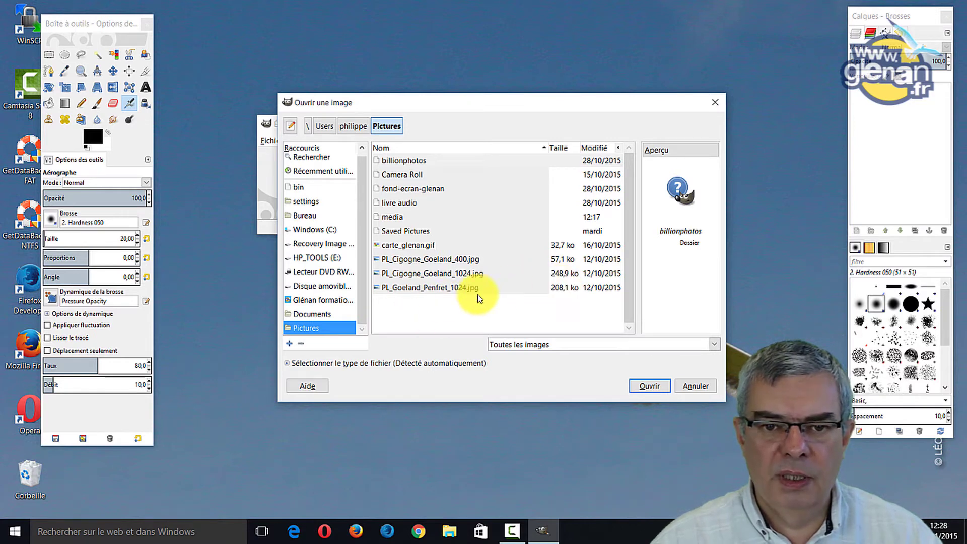
- Open PL_loch_initial.jpg from the media folder
left_click(418, 290)
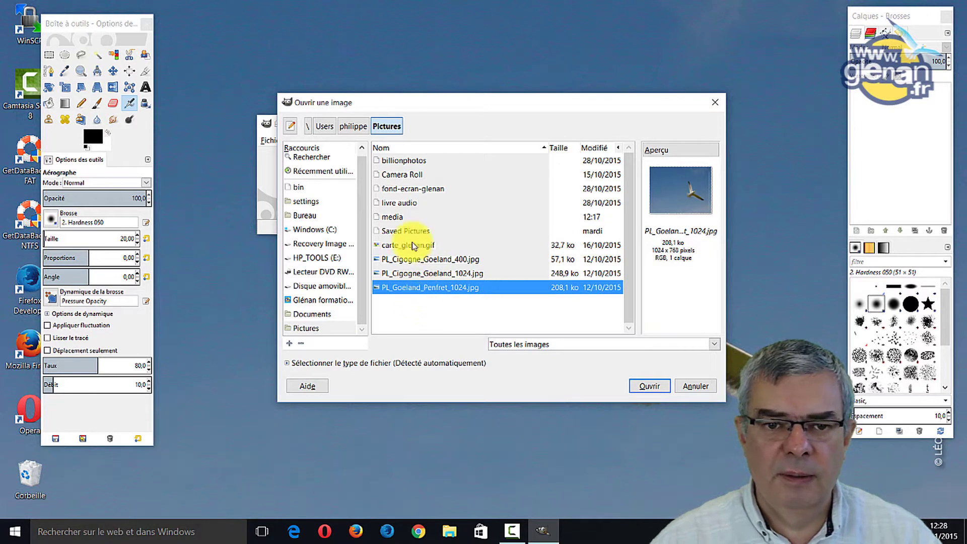
double_click(400, 218)
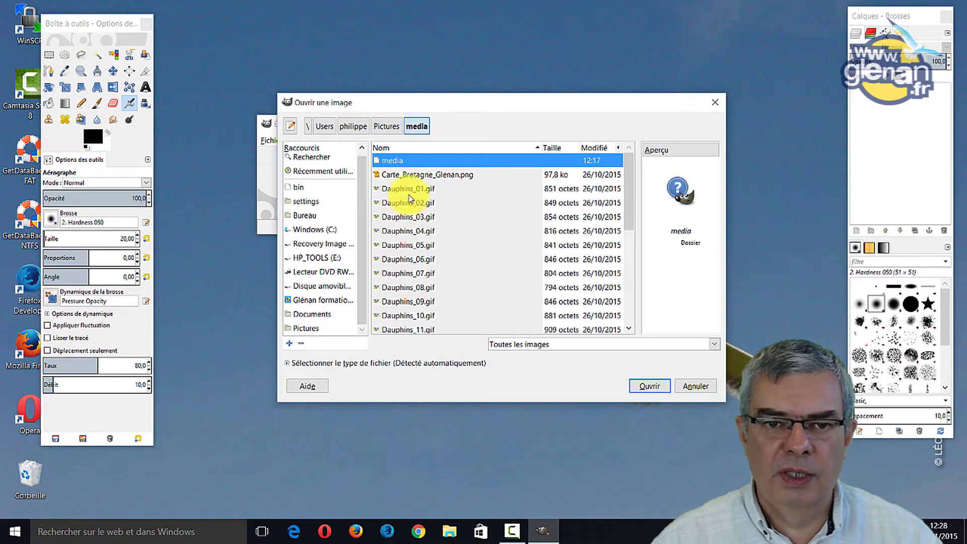
scroll(409, 196, "down", 3)
scroll(409, 199, "down", 3)
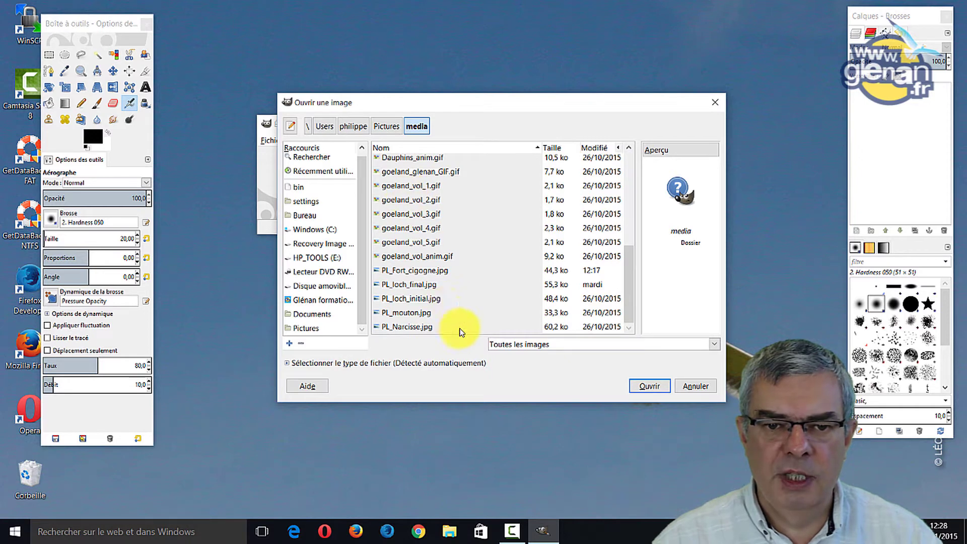
left_click(423, 297)
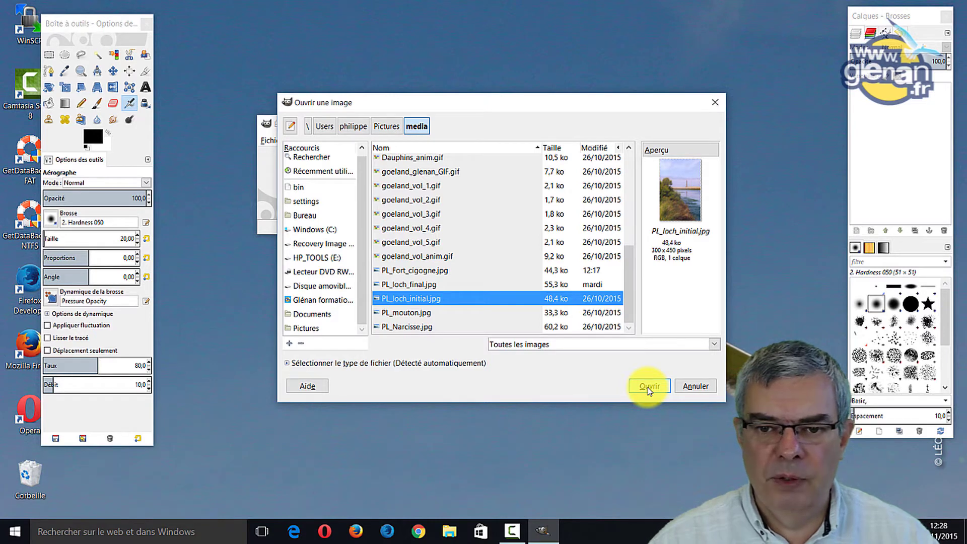
left_click(649, 386)
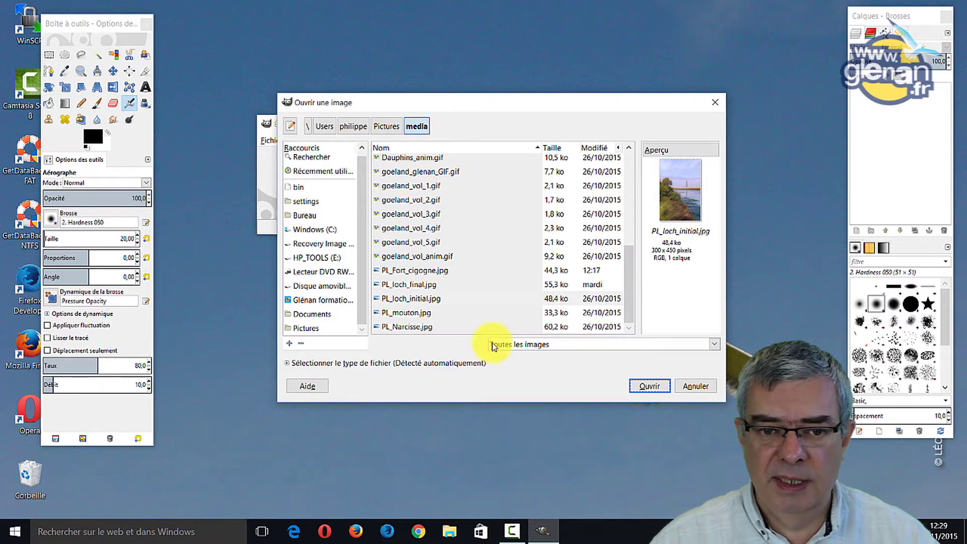
left_click(648, 387)
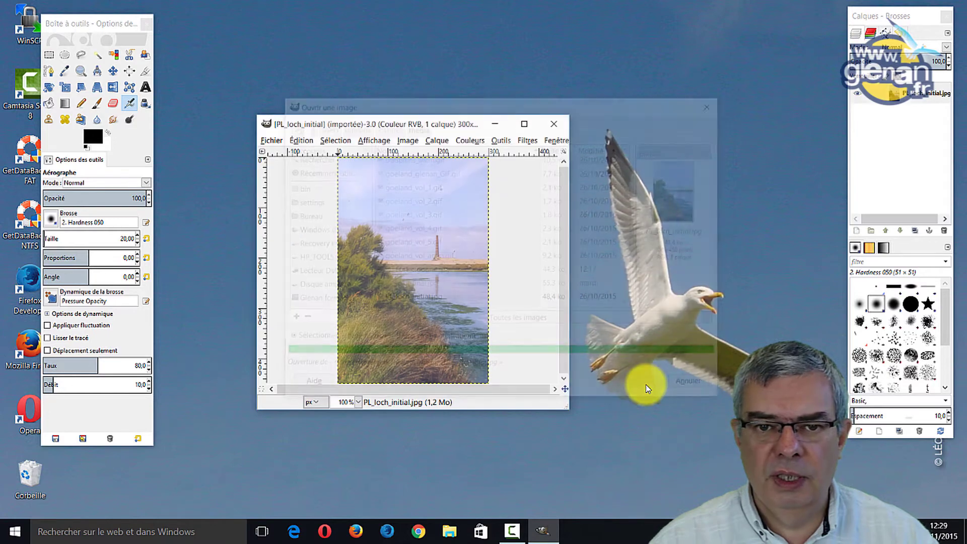
- Enlarge the loch photo window and zoom in on the tower, then back out
left_click_drag(401, 127, 365, 35)
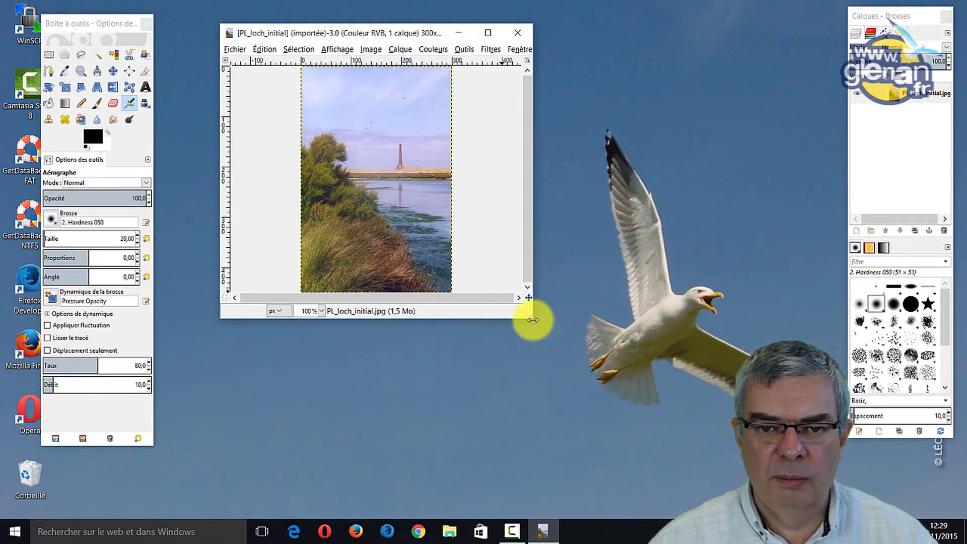
left_click_drag(532, 319, 689, 490)
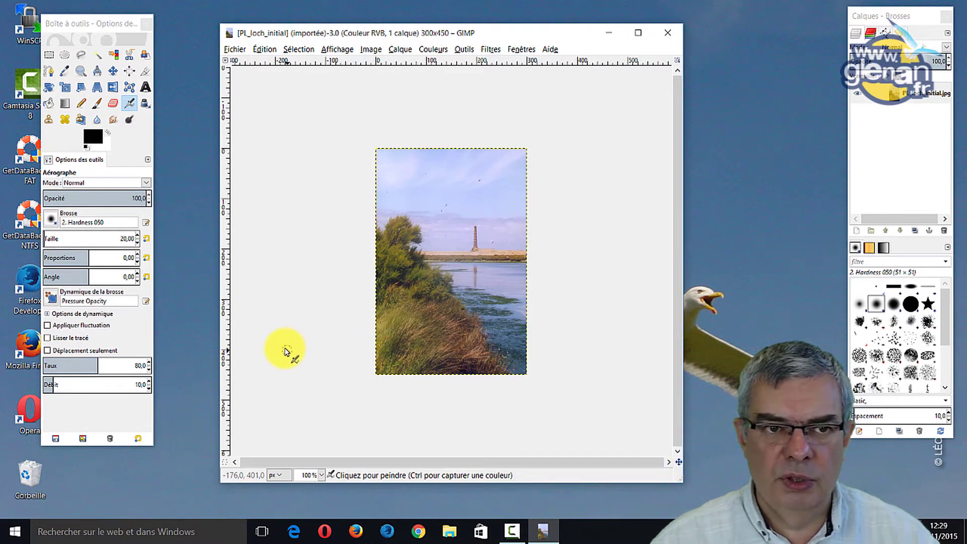
left_click(80, 71)
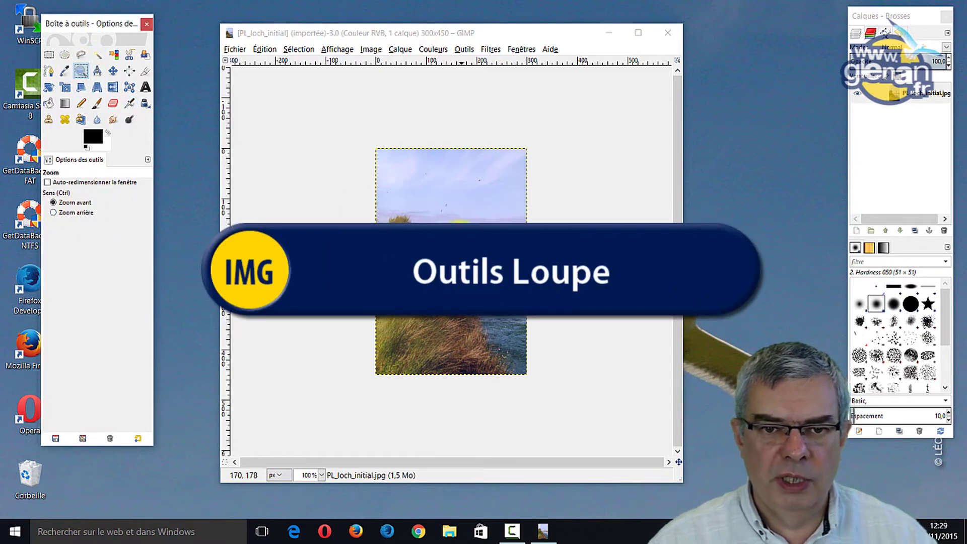
left_click(445, 208)
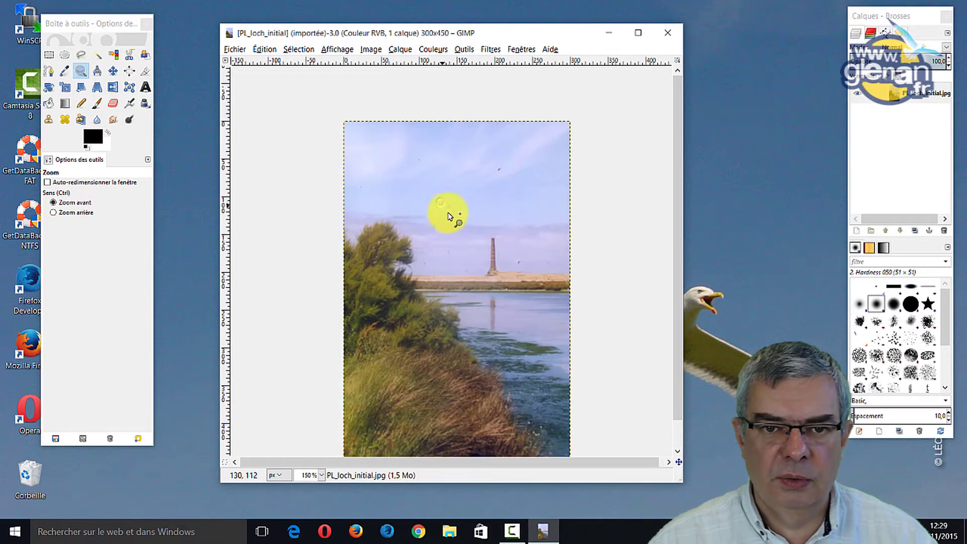
left_click(481, 246)
left_click(482, 246)
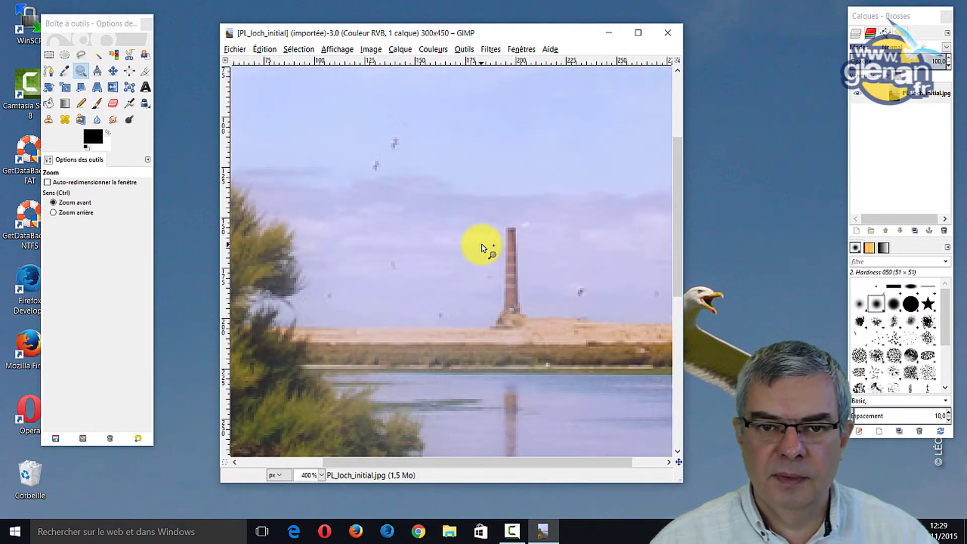
left_click(481, 246)
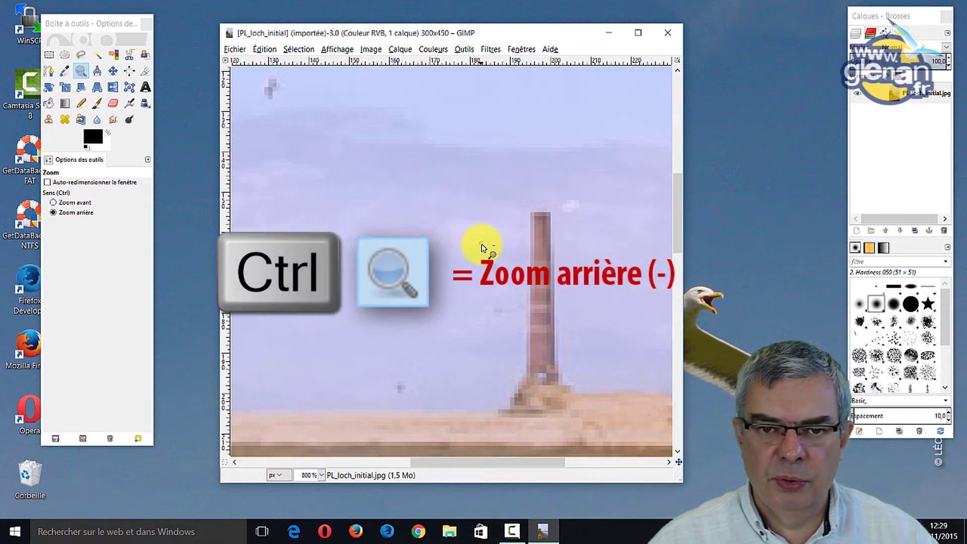
left_click(481, 247, "ctrl")
left_click(481, 247, "ctrl")
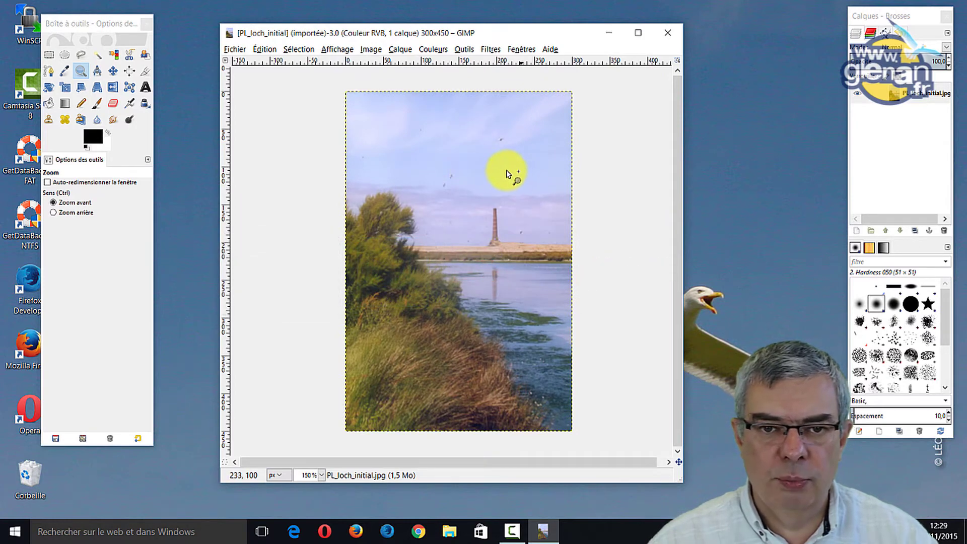
- Zoom around the tower area again and stretch the window to full screen height
left_click(493, 178)
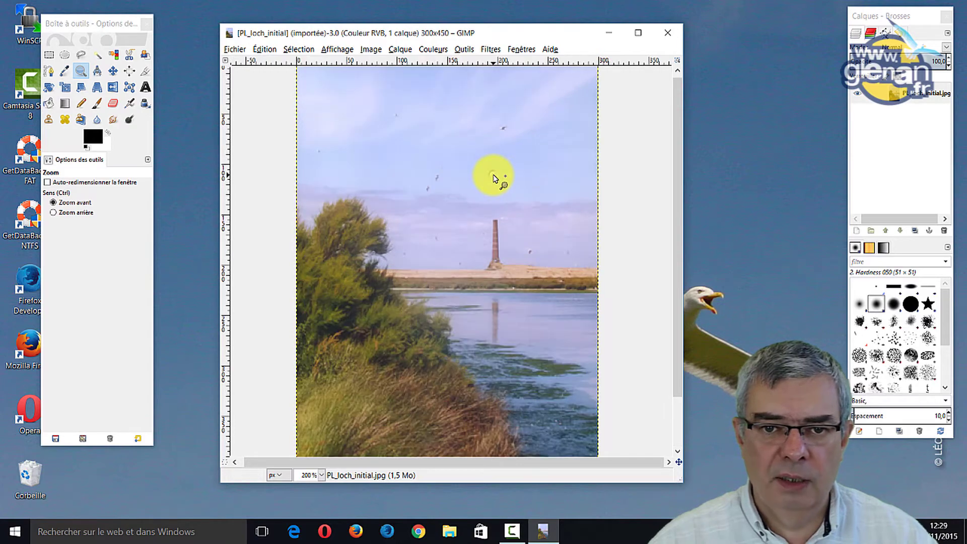
left_click(495, 178)
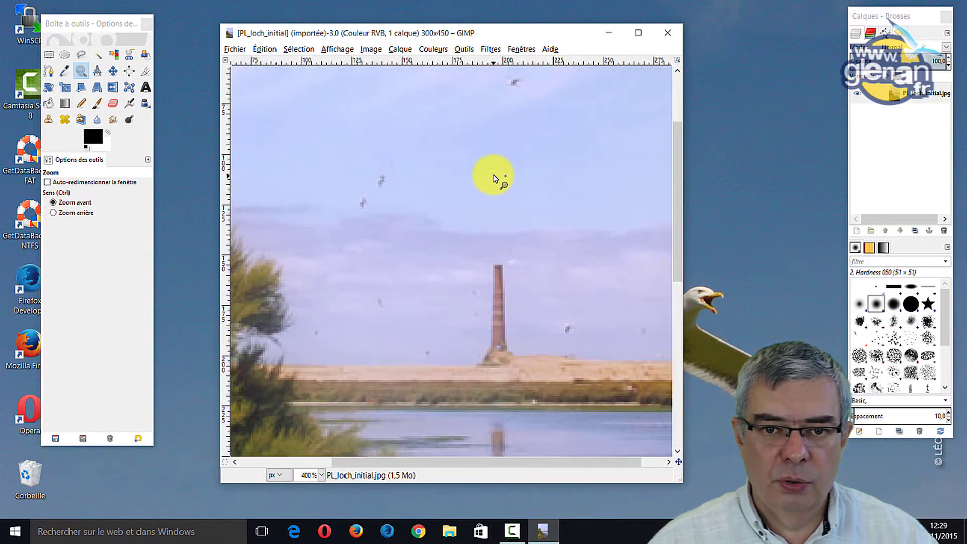
left_click(493, 177)
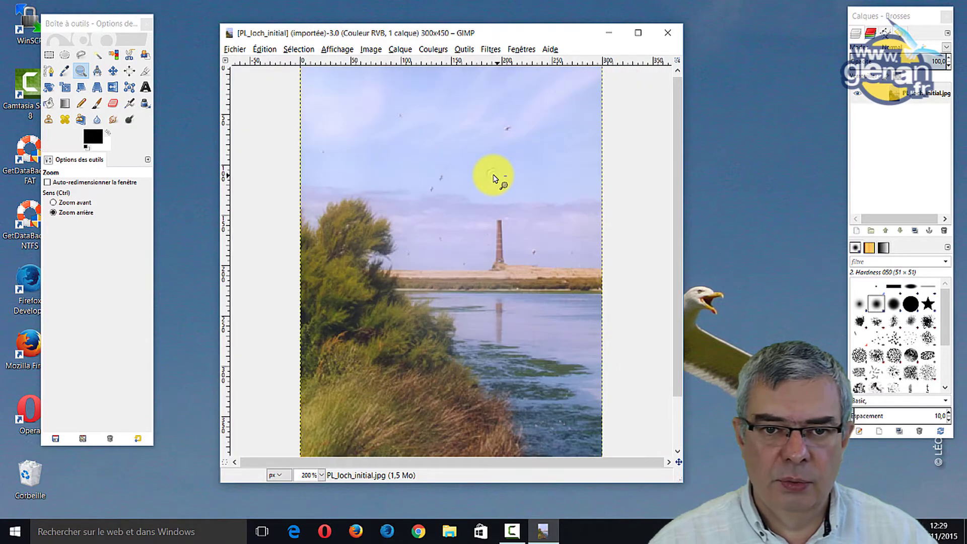
left_click(493, 178)
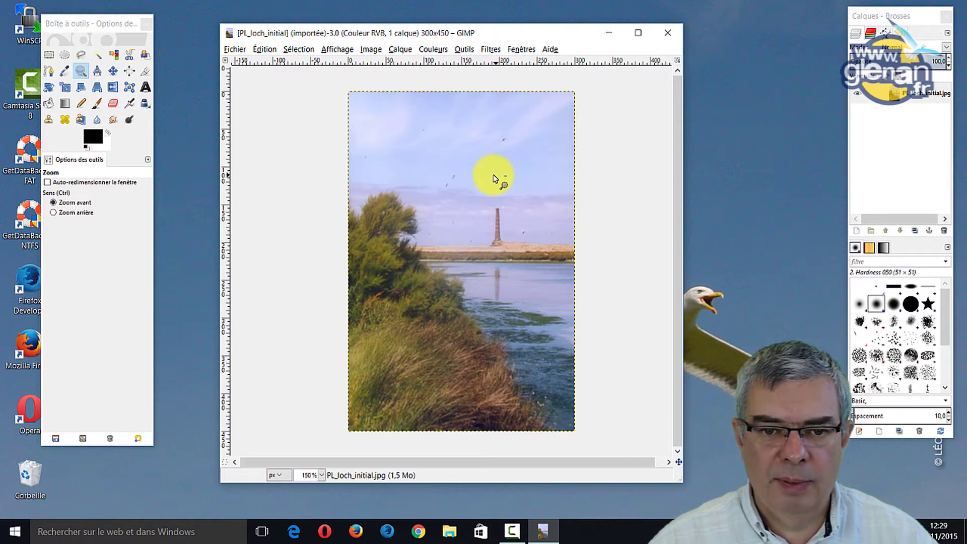
left_click(493, 177, "ctrl")
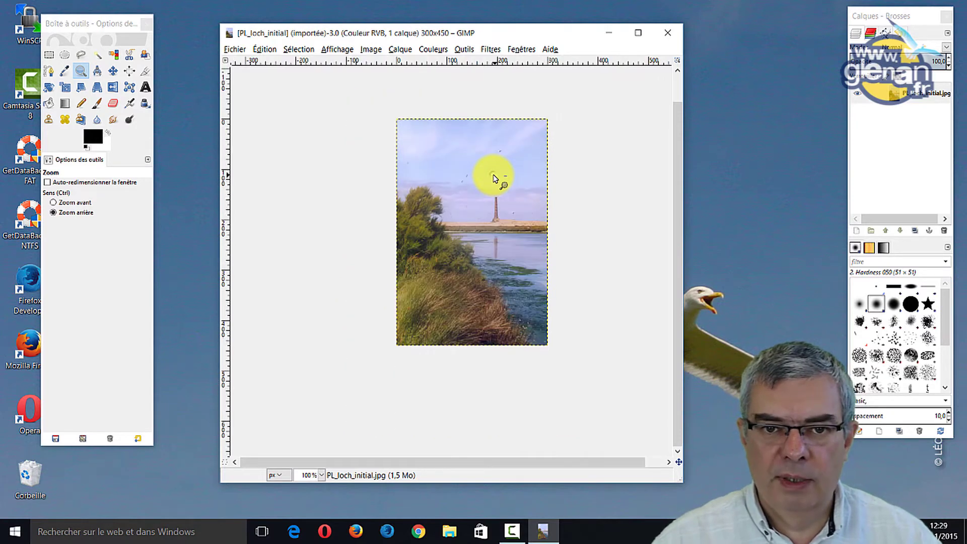
left_click(493, 177)
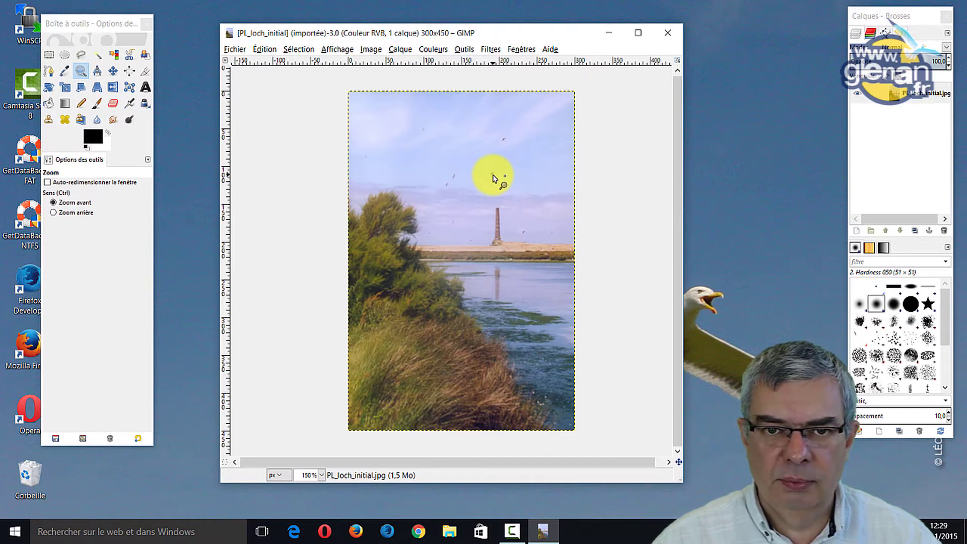
left_click(493, 178)
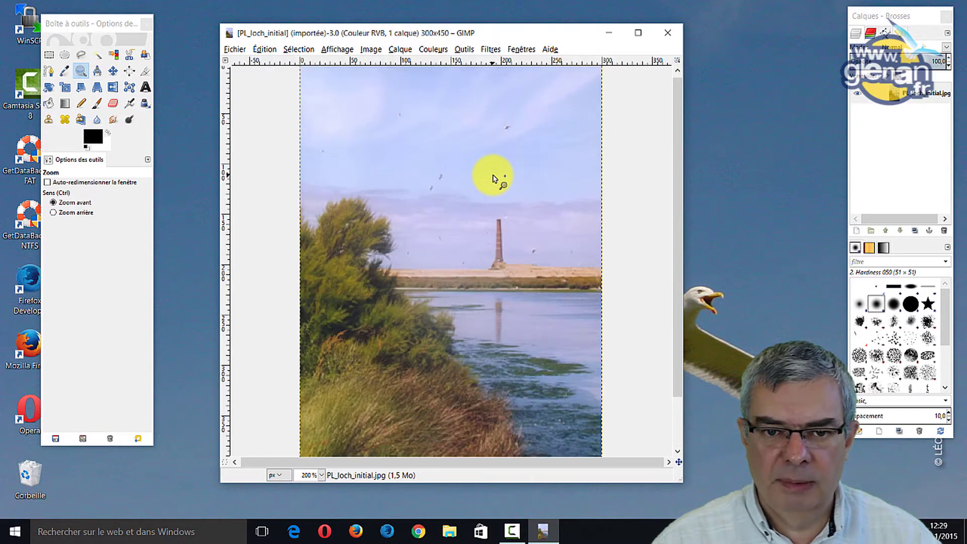
double_click(507, 24)
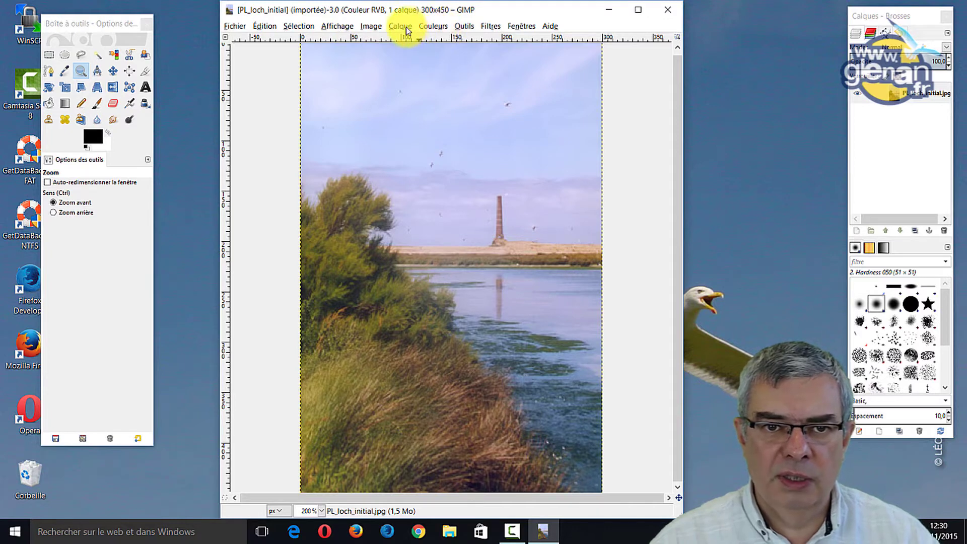
left_click(432, 26)
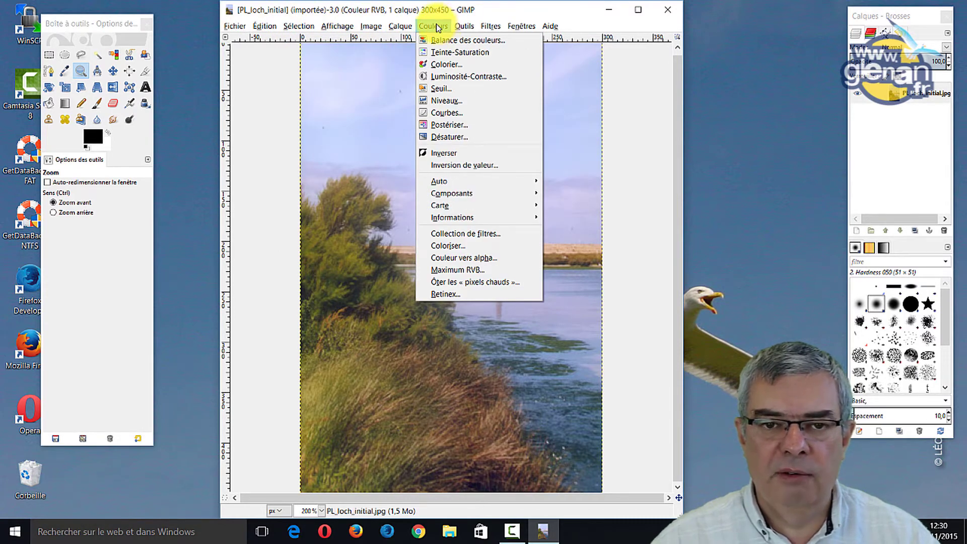
left_click(455, 103)
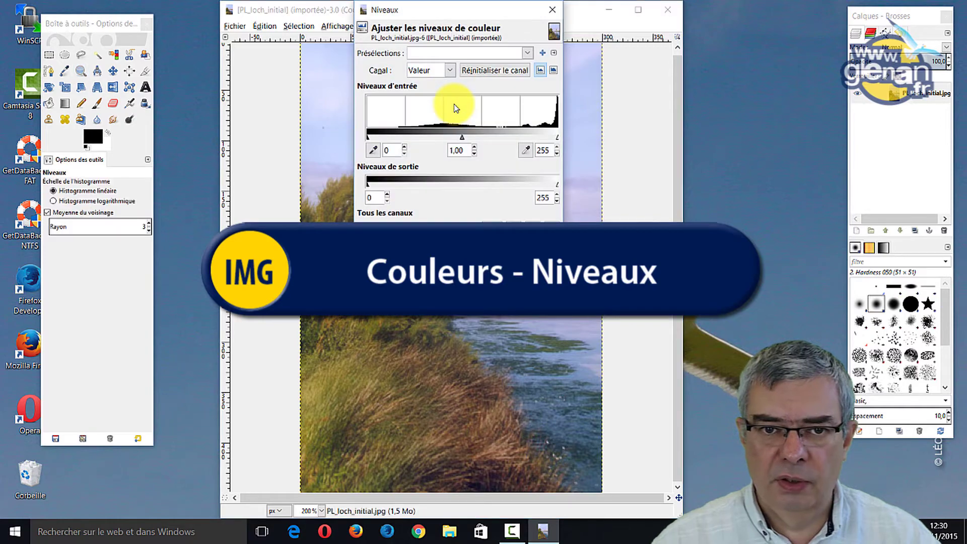
mouse_move(435, 15)
left_mouse_down()
mouse_move(726, 62)
mouse_move(717, 70)
left_mouse_up()
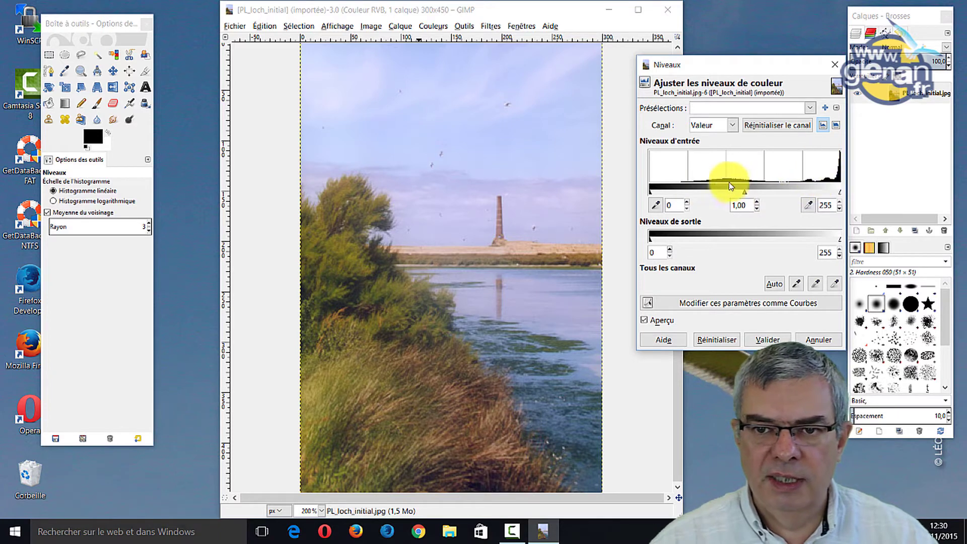
left_click(835, 127)
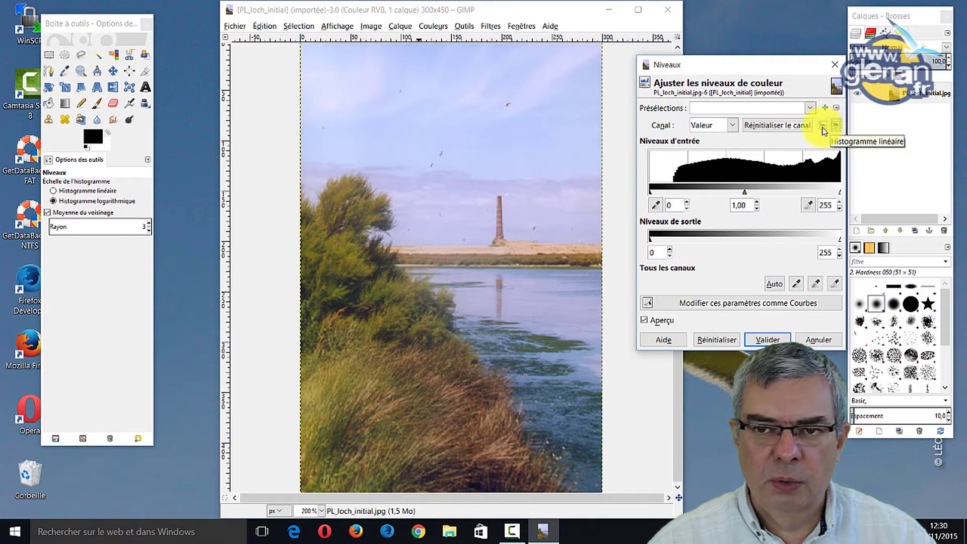
left_click(822, 126)
left_click(836, 126)
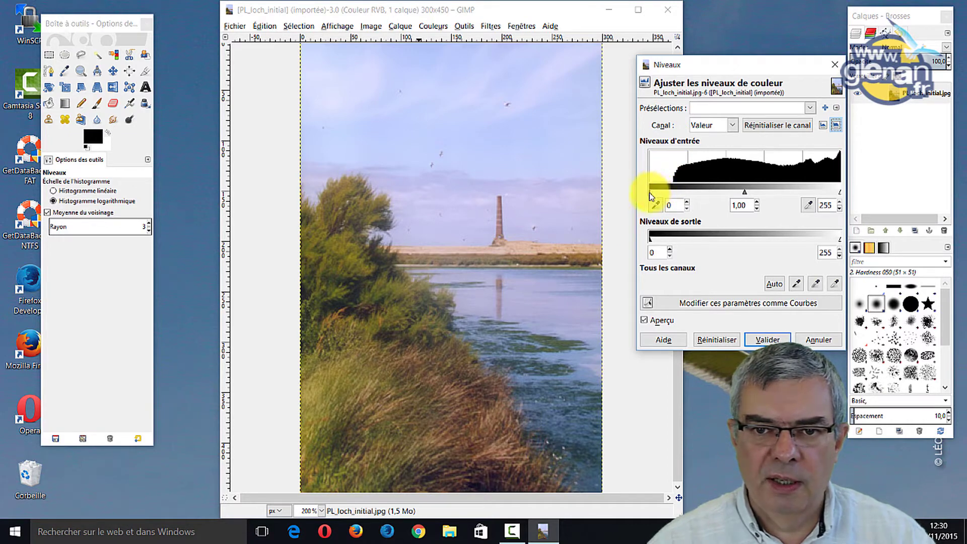
left_click_drag(650, 192, 670, 195)
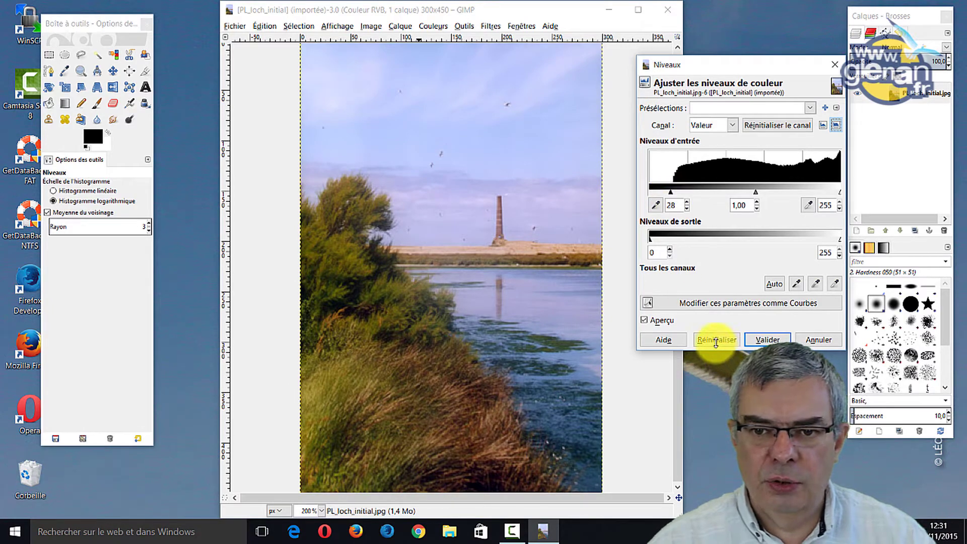
left_click(762, 342)
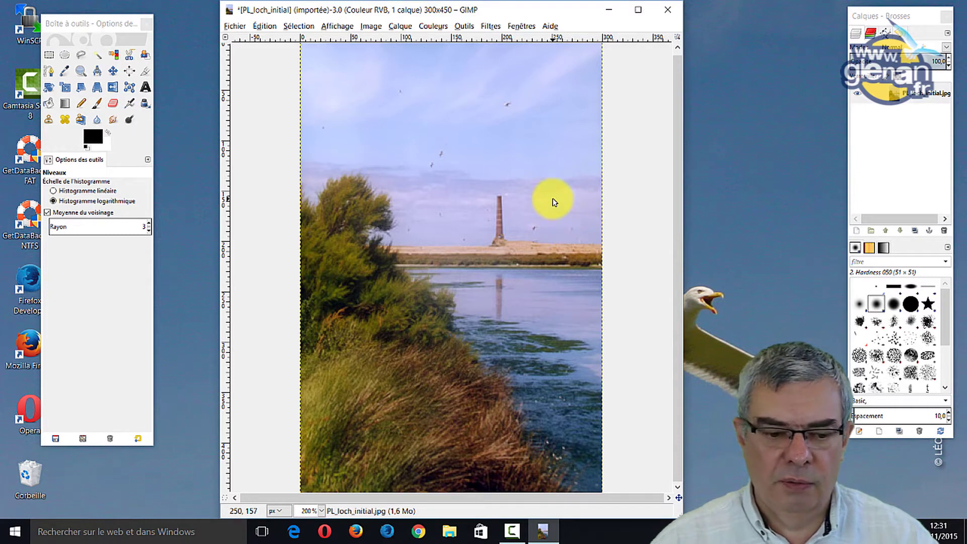
key("ctrl+z")
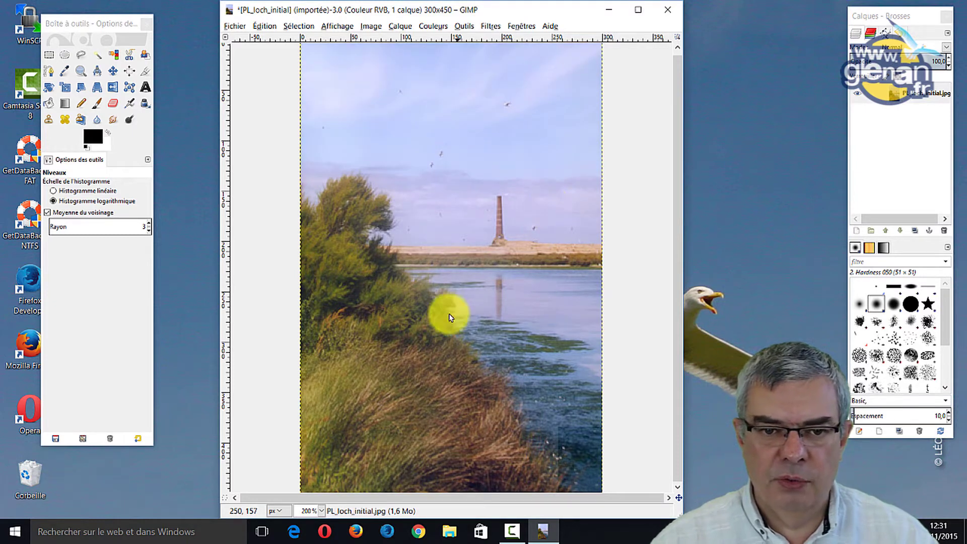
key("ctrl+z")
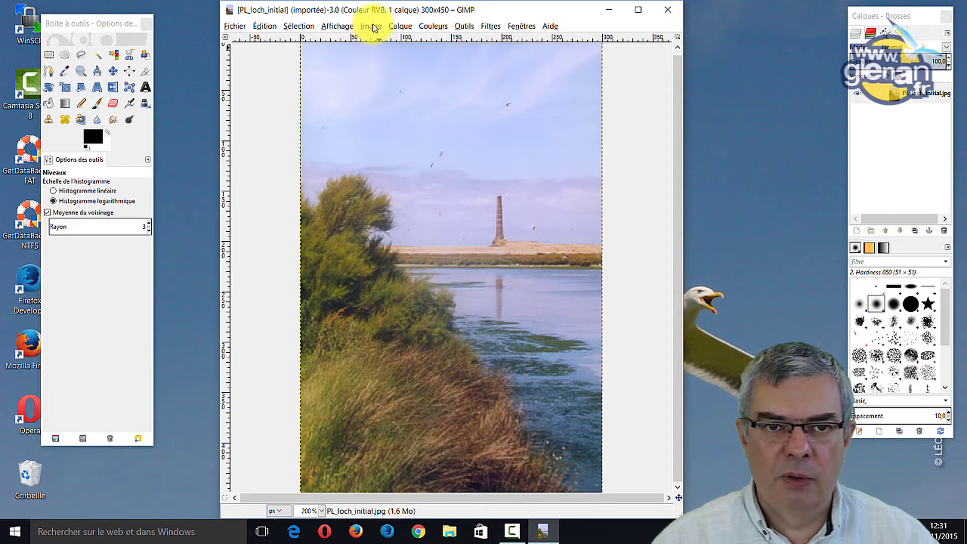
- Apply Levels to the loch photo with input black at 32 and gamma at 1.00
left_click(436, 27)
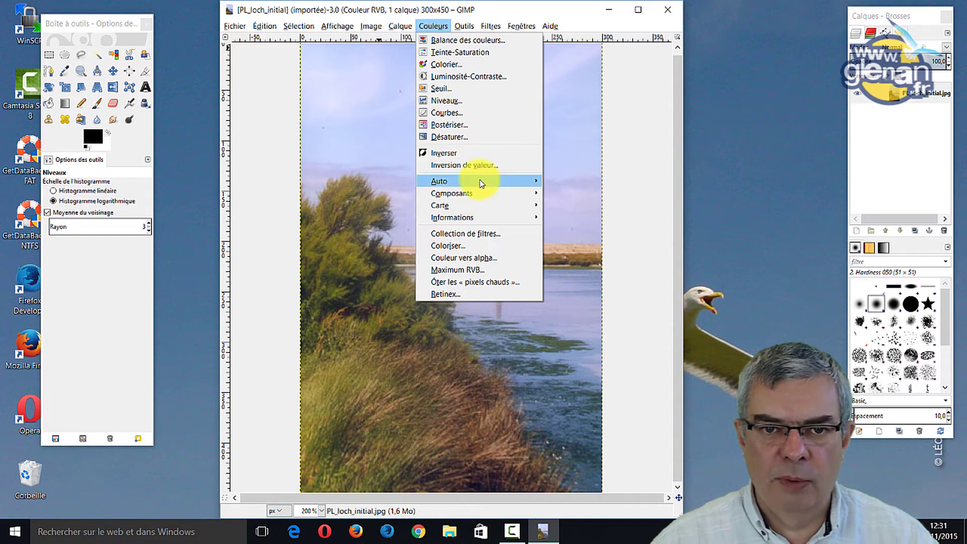
left_click(461, 101)
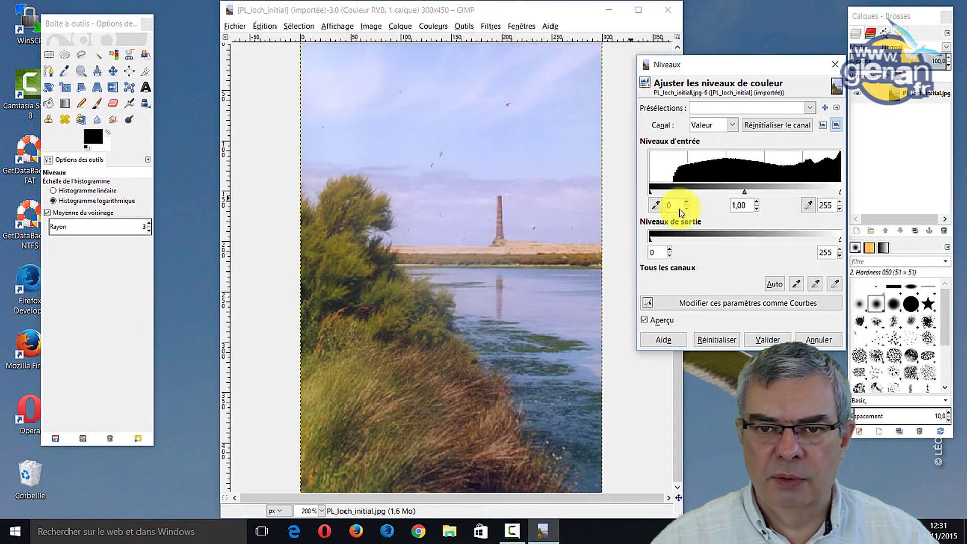
mouse_move(661, 195)
left_mouse_down()
mouse_move(670, 196)
mouse_move(652, 192)
mouse_move(676, 198)
left_mouse_up()
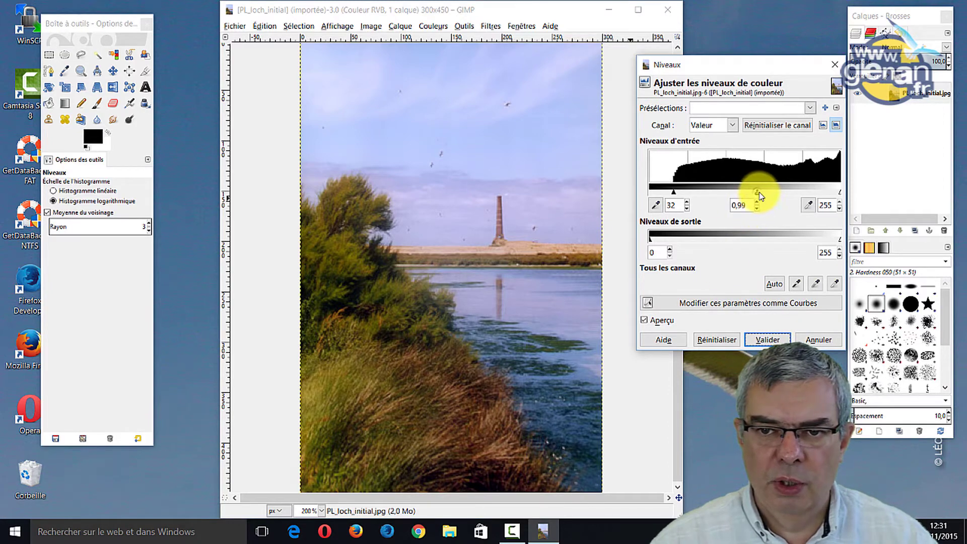
mouse_move(760, 197)
left_mouse_down()
mouse_move(783, 196)
mouse_move(725, 194)
mouse_move(754, 194)
left_mouse_up()
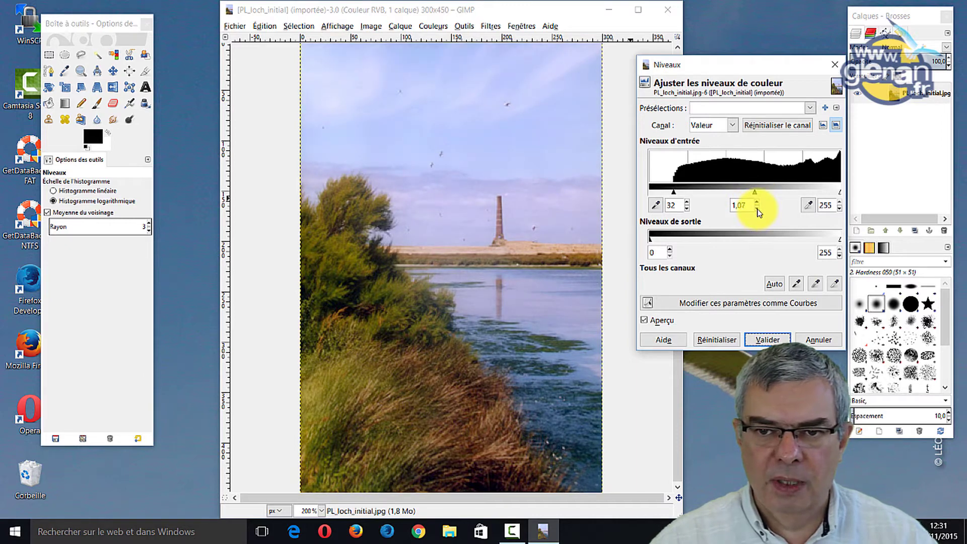
left_click(758, 210)
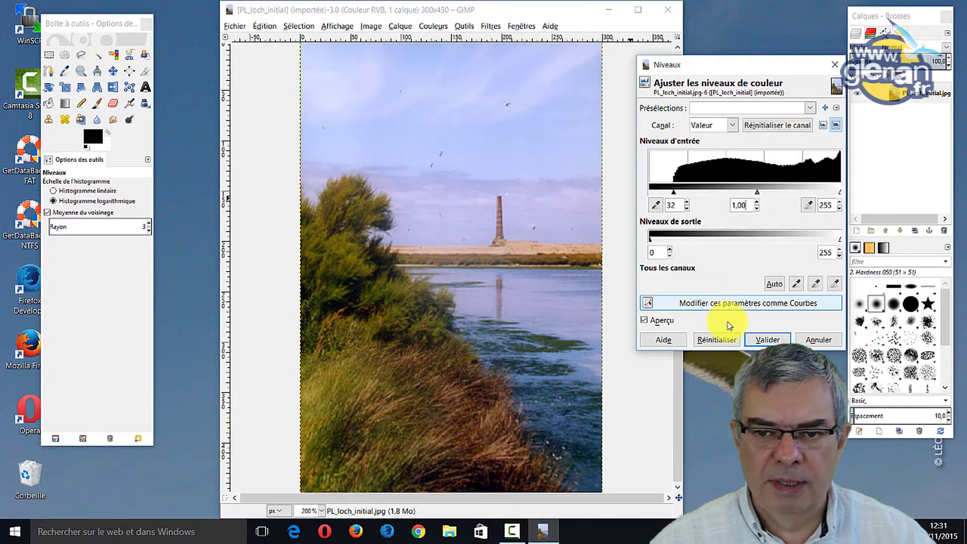
left_click(771, 339)
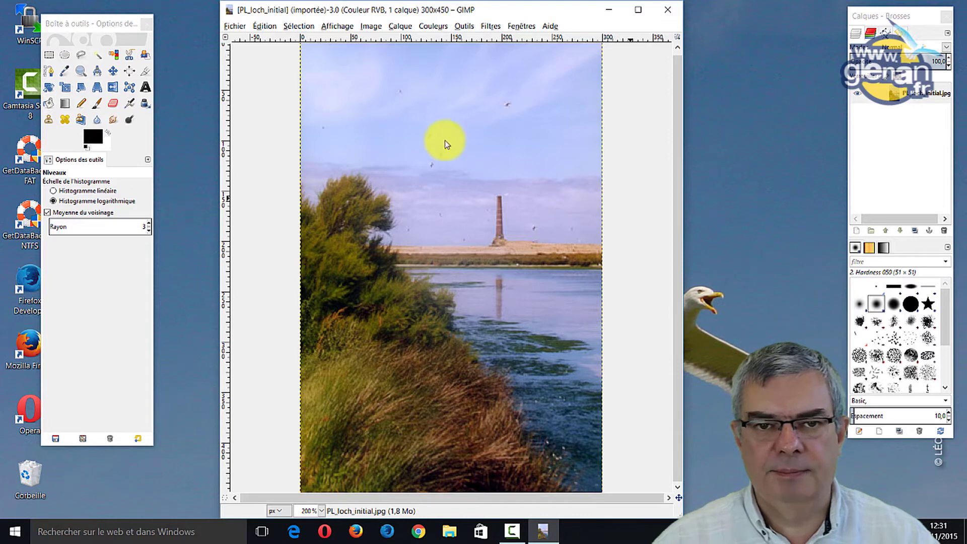
left_click(434, 26)
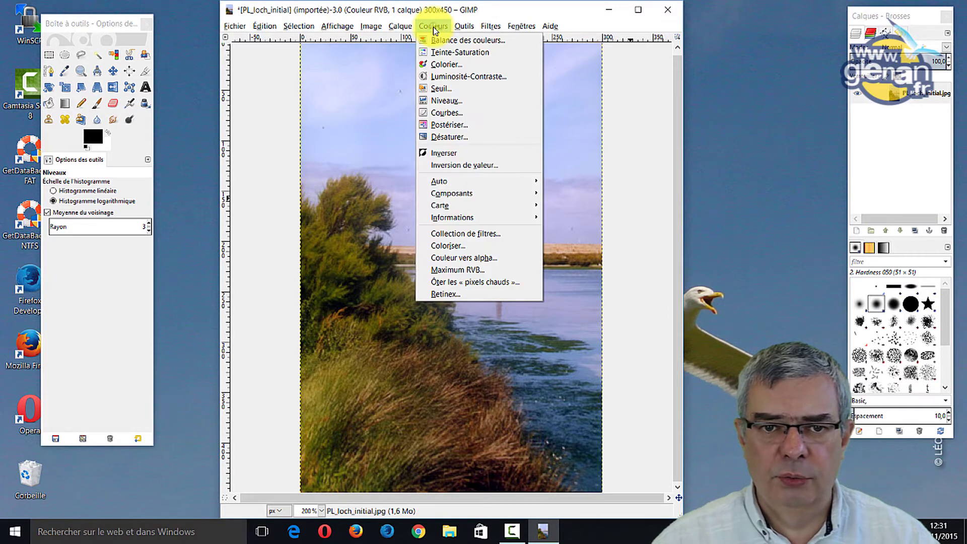
left_click(445, 101)
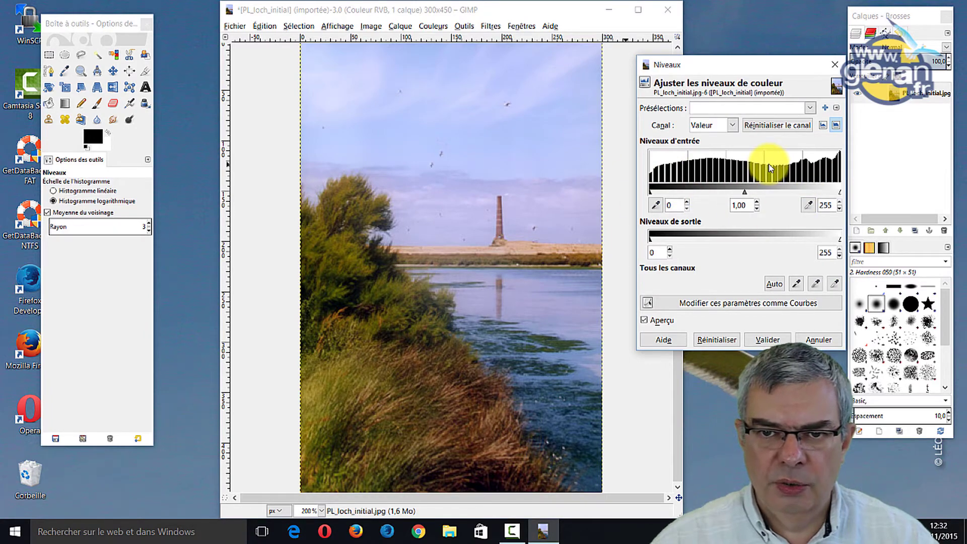
left_click(732, 126)
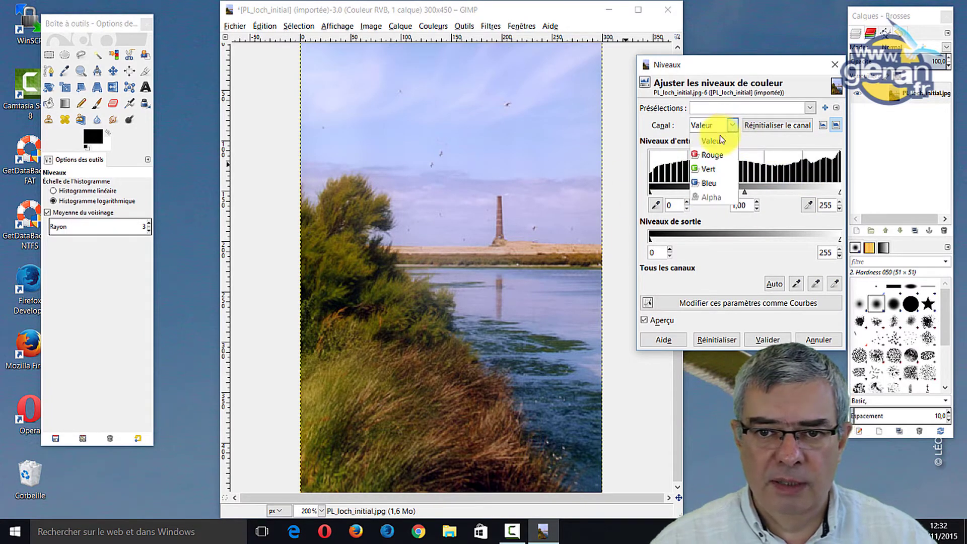
left_click(712, 155)
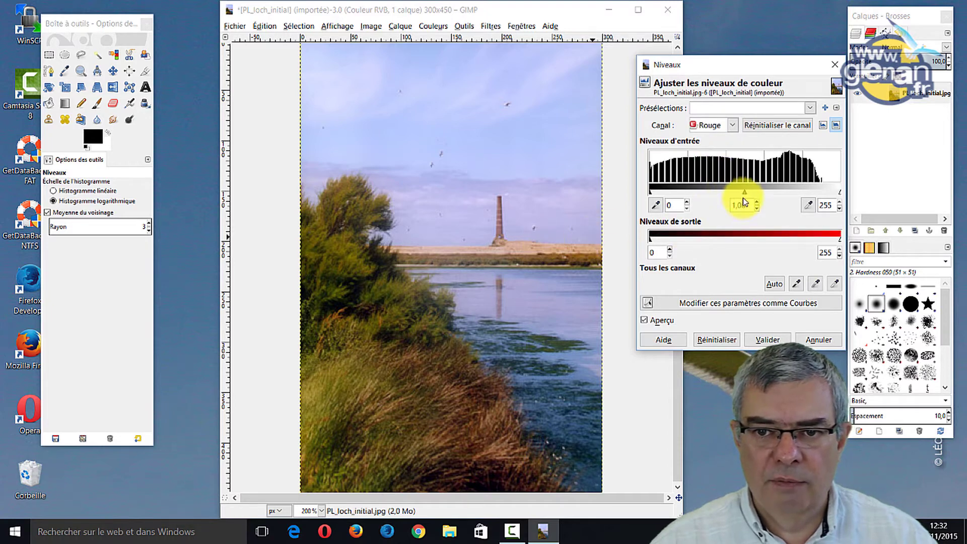
mouse_move(748, 194)
left_mouse_down()
mouse_move(776, 194)
mouse_move(725, 192)
left_mouse_up()
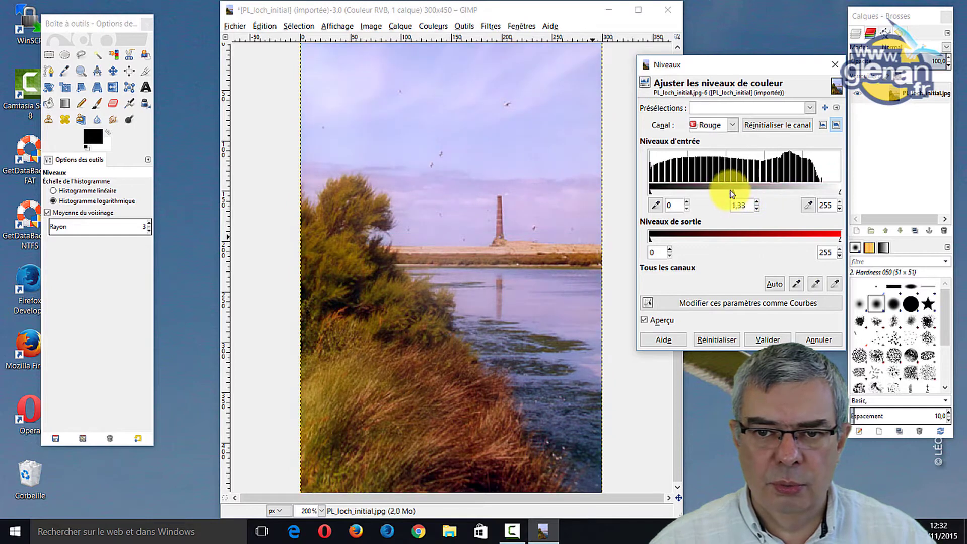
left_click(834, 67)
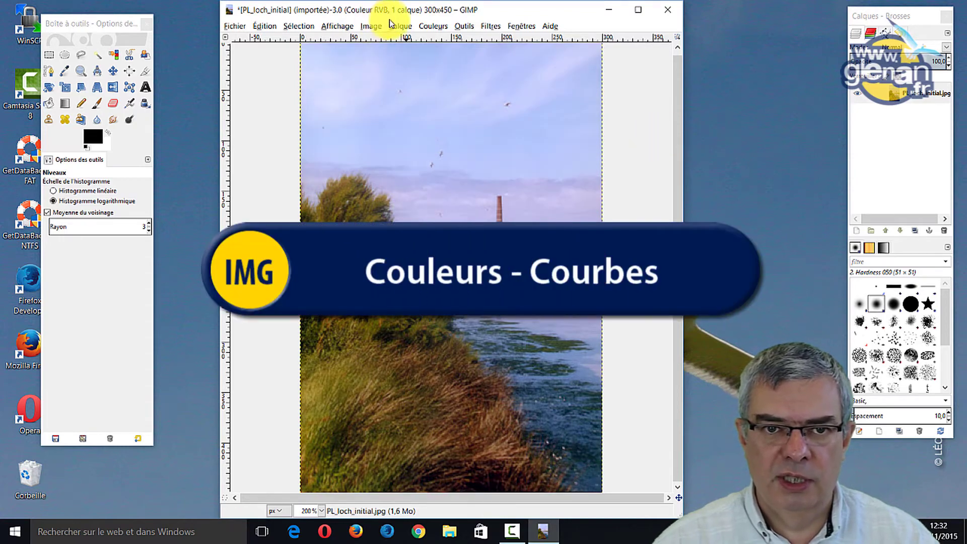
- Open Curves and experiment with the curve shape, resetting it to a straight line
left_click(446, 28)
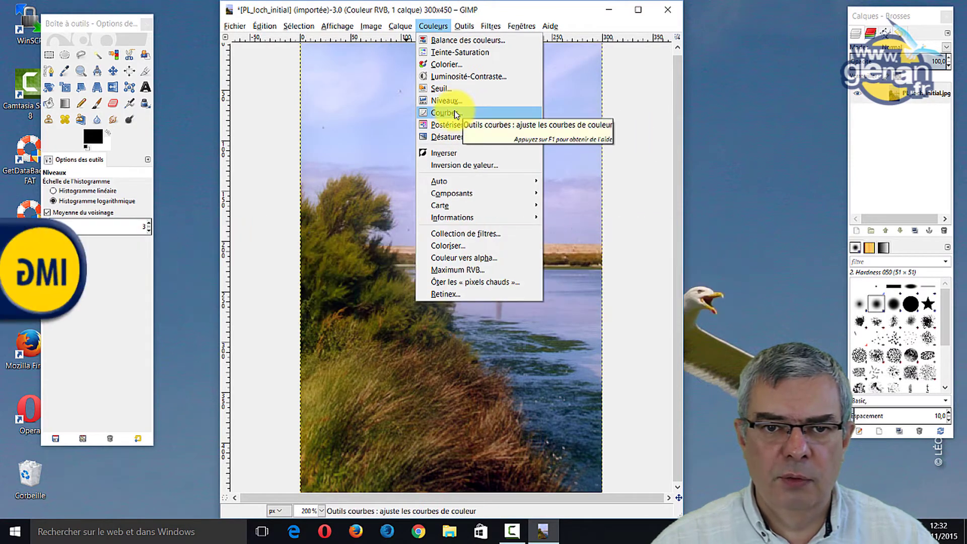
left_click(450, 112)
left_click_drag(445, 14, 719, 78)
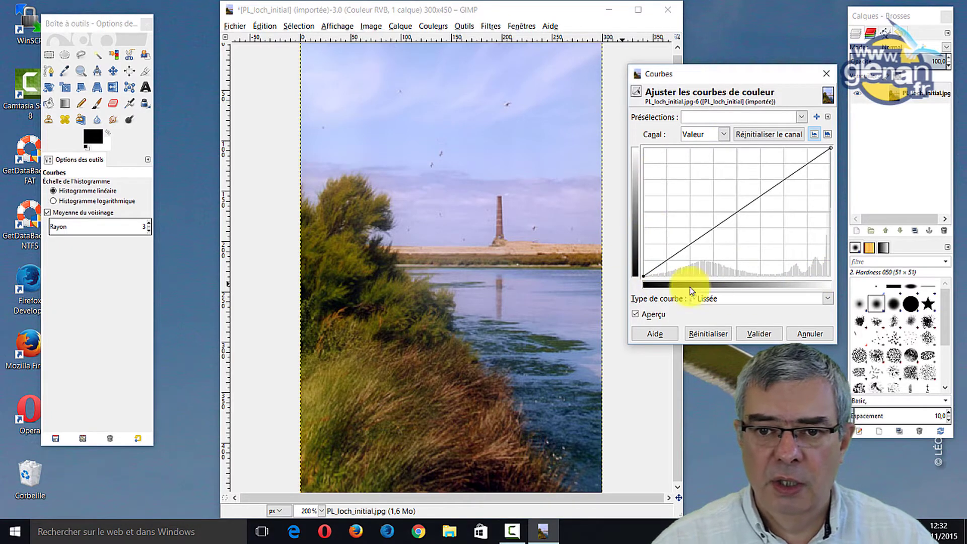
mouse_move(729, 216)
left_mouse_down()
mouse_move(726, 201)
mouse_move(685, 188)
left_mouse_up()
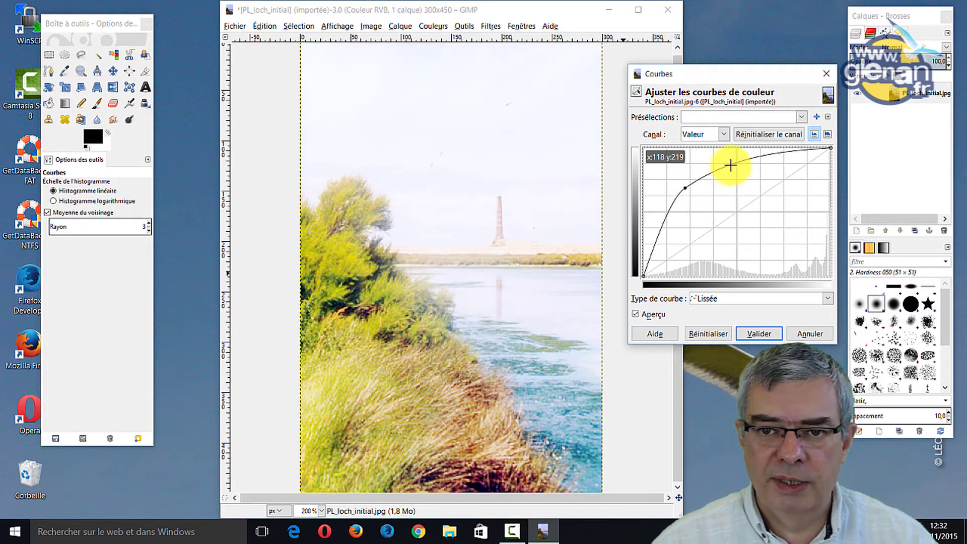
left_click_drag(731, 164, 768, 252)
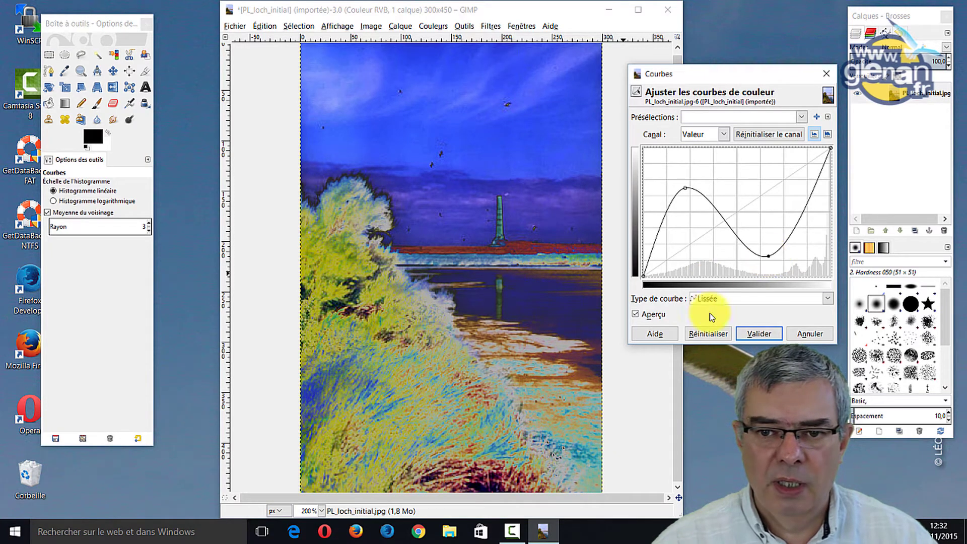
left_click(708, 334)
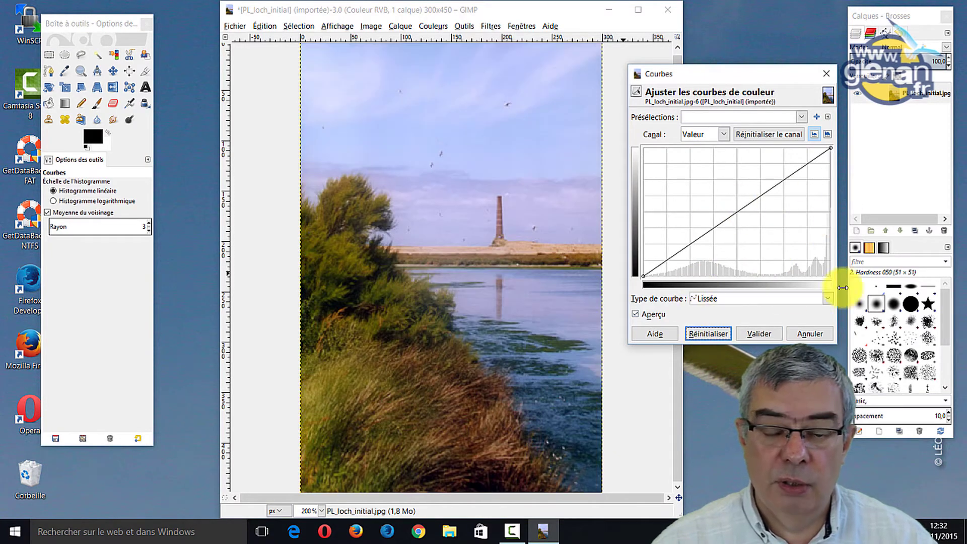
left_click(645, 274)
left_click_drag(643, 203, 643, 148)
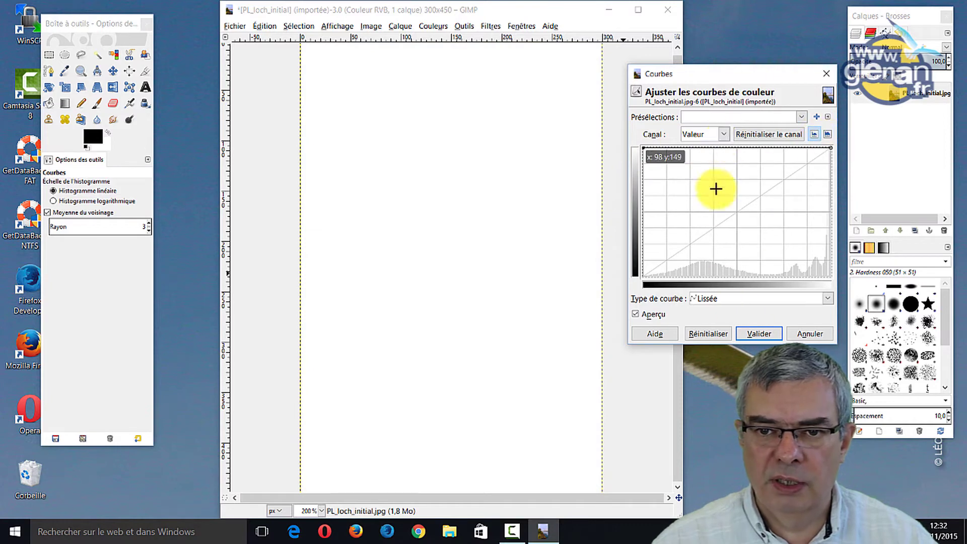
left_click_drag(833, 152, 839, 280)
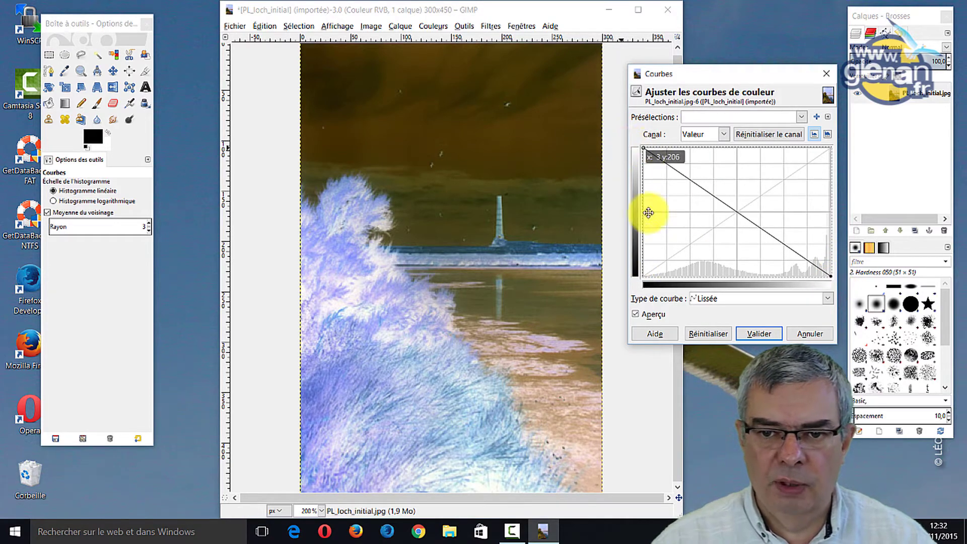
left_click(702, 334)
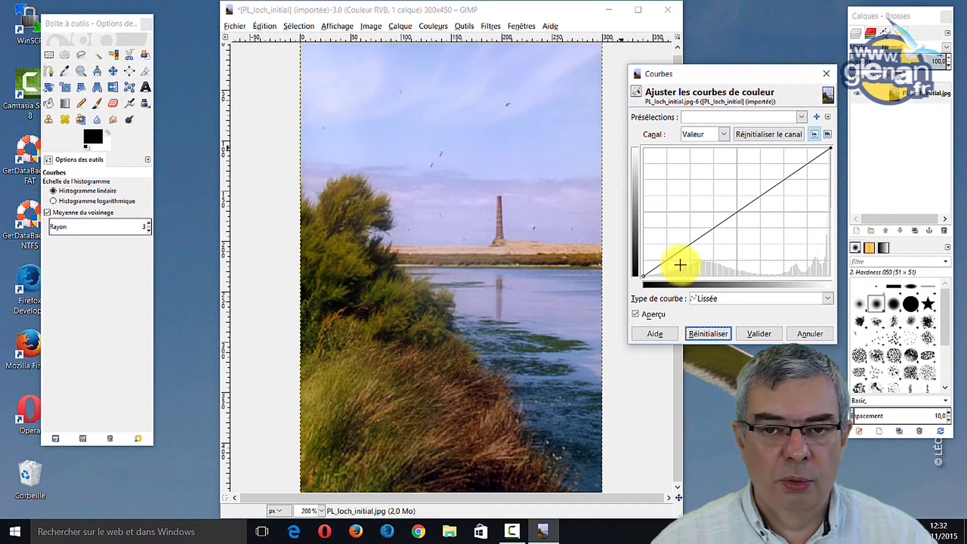
- Lift the red channel curve slightly and apply it for warmer, pinker tones
left_click(727, 138)
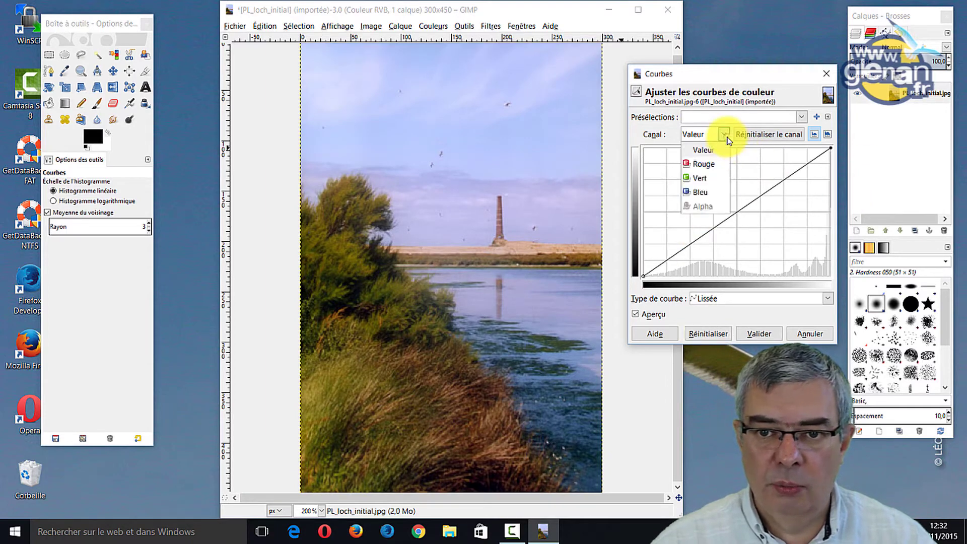
left_click(705, 161)
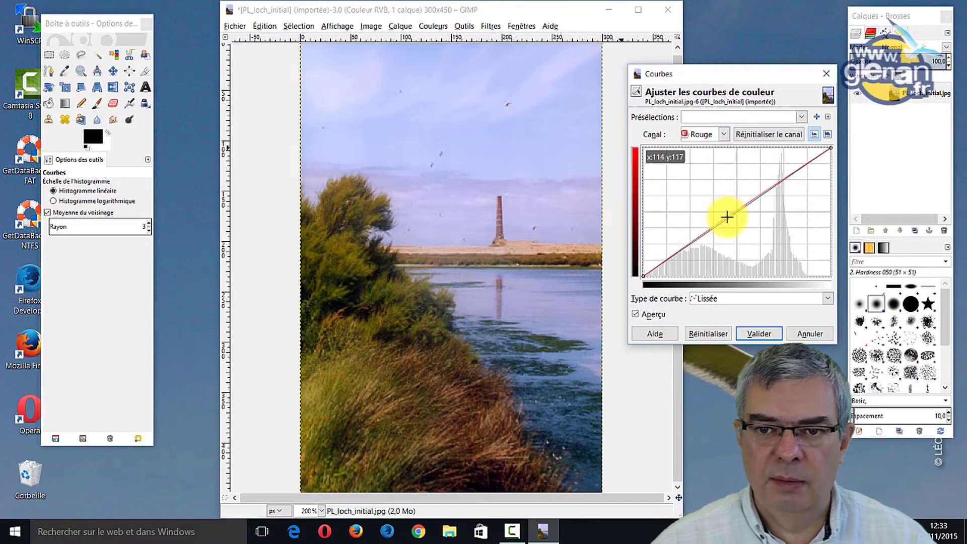
mouse_move(726, 215)
left_mouse_down()
mouse_move(721, 201)
mouse_move(738, 227)
mouse_move(734, 204)
left_mouse_up()
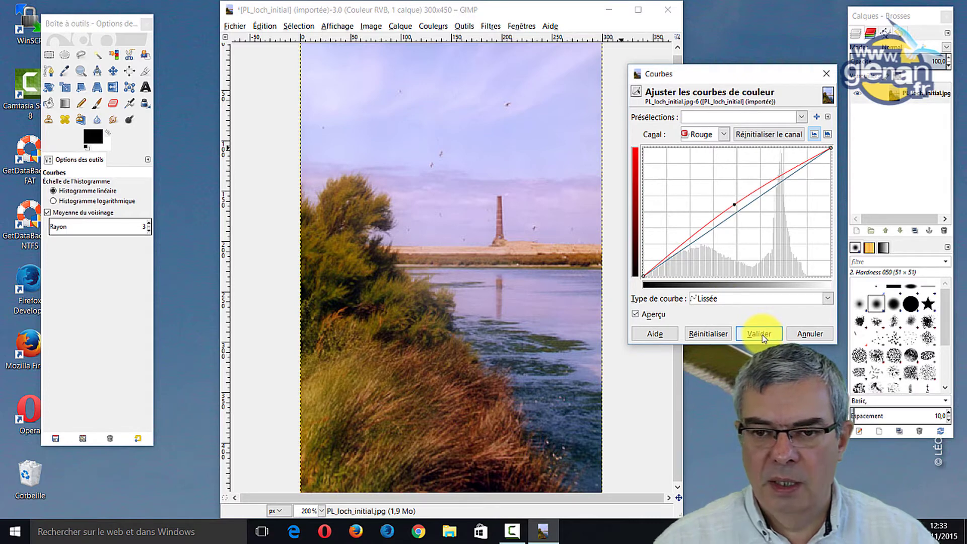
left_click(804, 334)
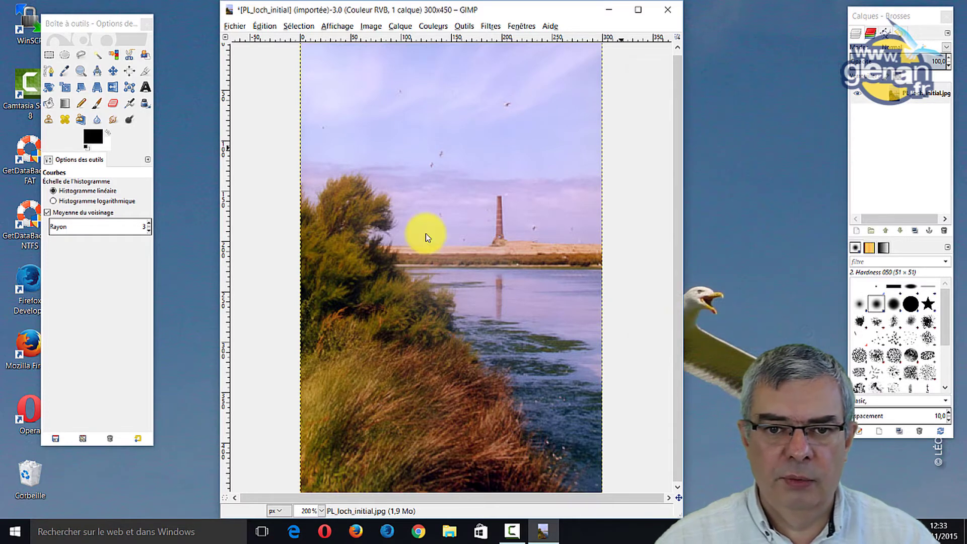
- Open the lighthouse photo PL_mouton.jpg
left_click(432, 31)
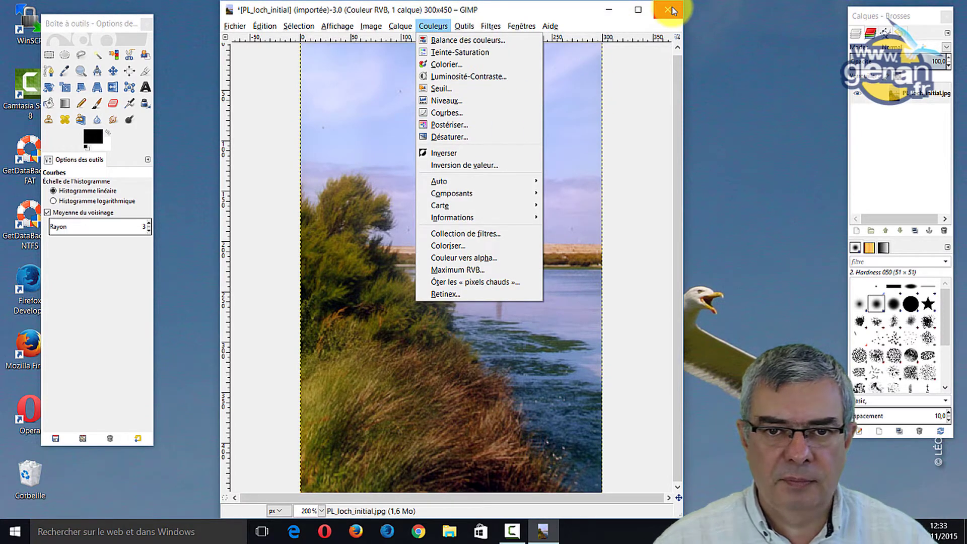
left_click(213, 39)
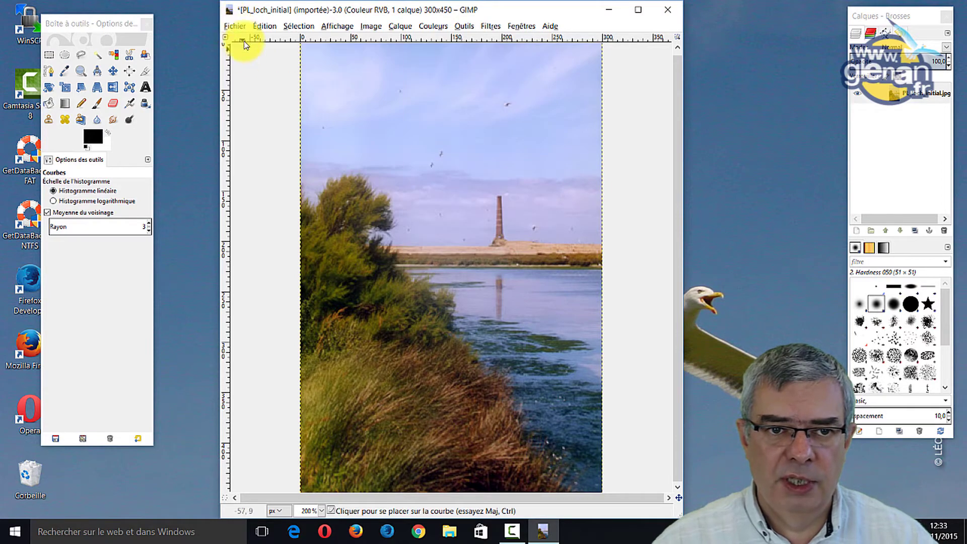
left_click(236, 26)
left_click(250, 58)
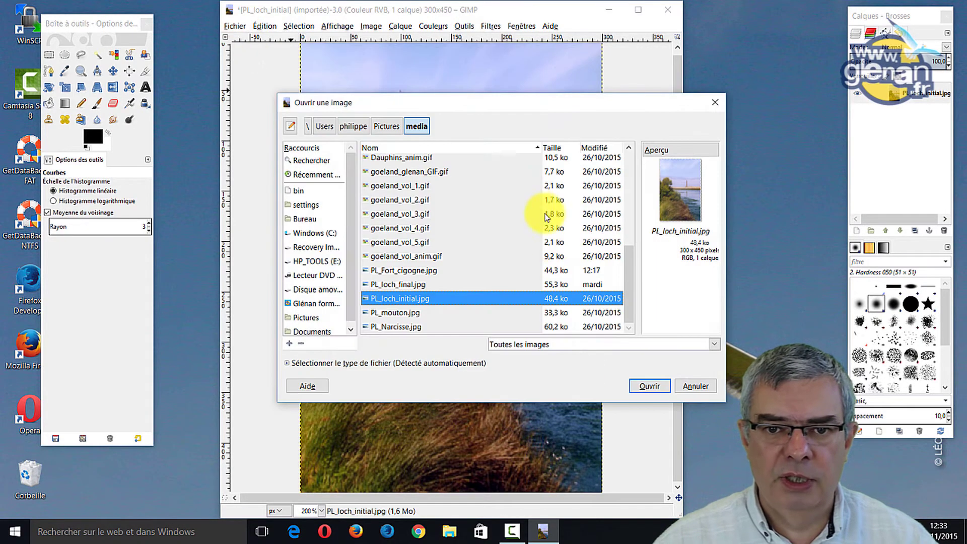
left_click(409, 314)
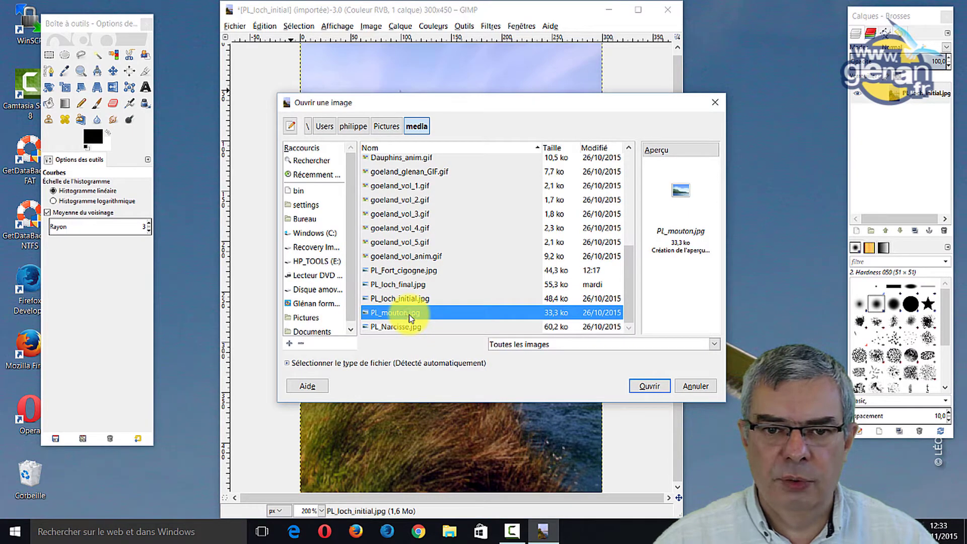
left_click(649, 386)
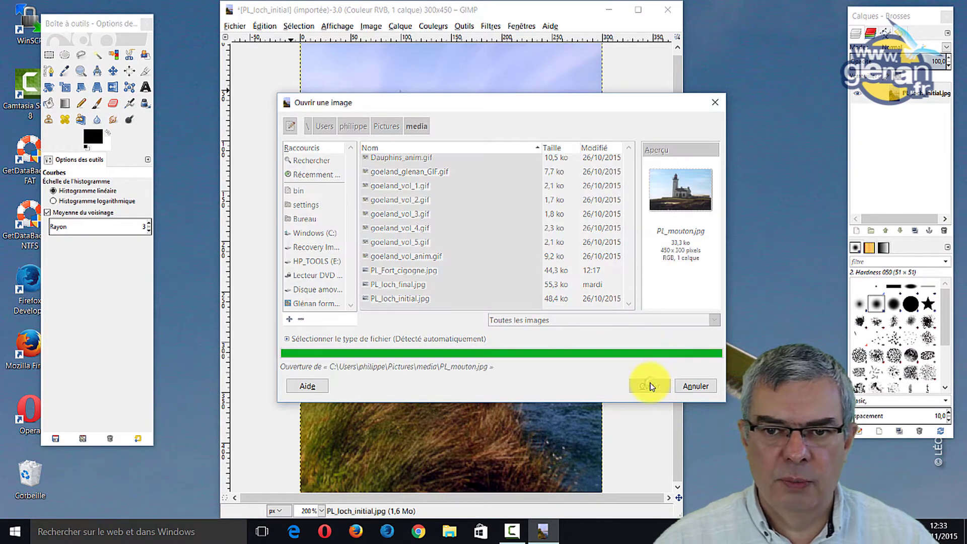
- Enlarge the PL_mouton window, zoom to 200% and make the window taller
left_click(191, 46)
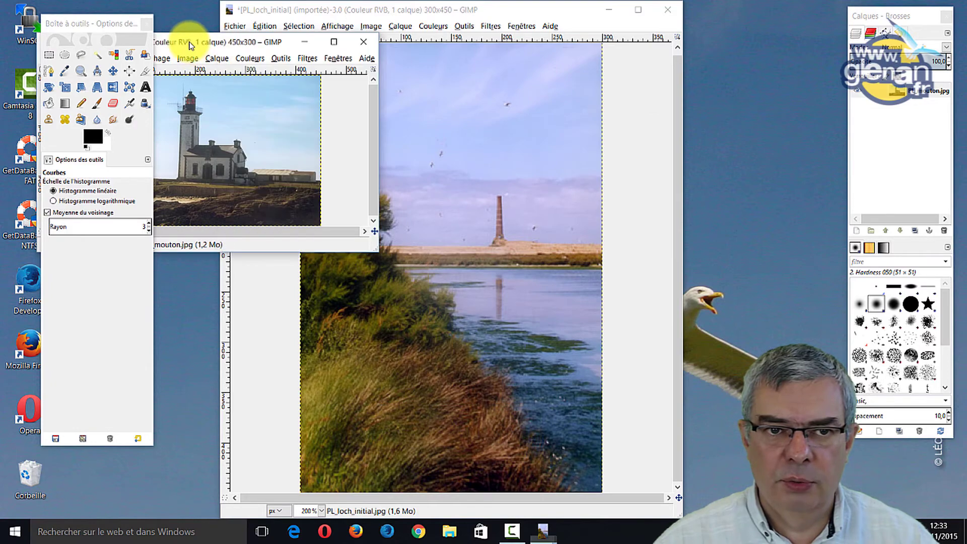
left_click_drag(190, 45, 328, 132)
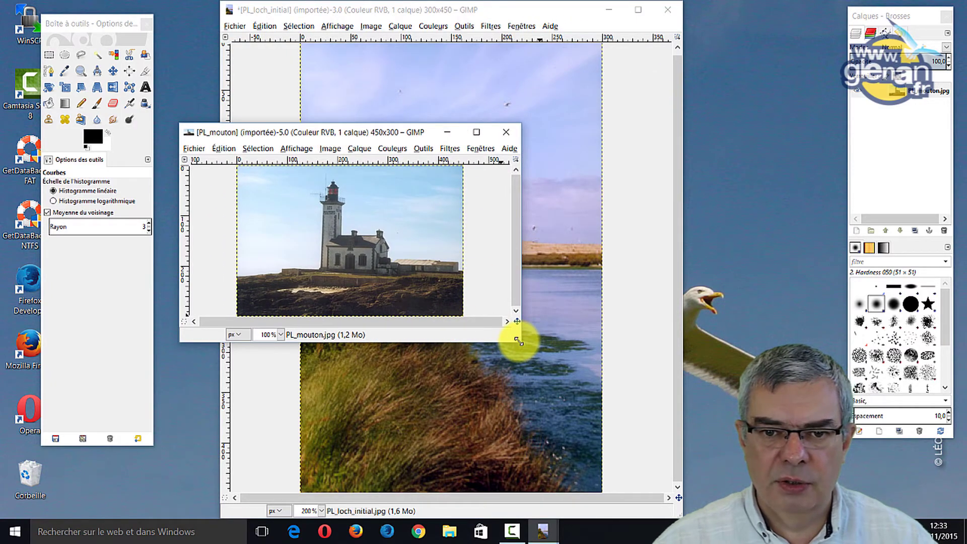
left_click_drag(518, 341, 810, 471)
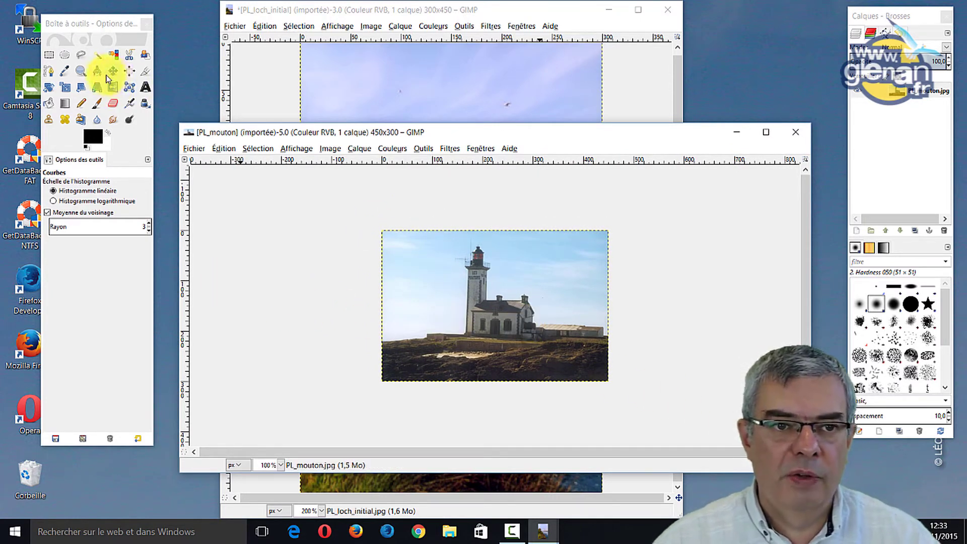
left_click(81, 71)
left_click(489, 301)
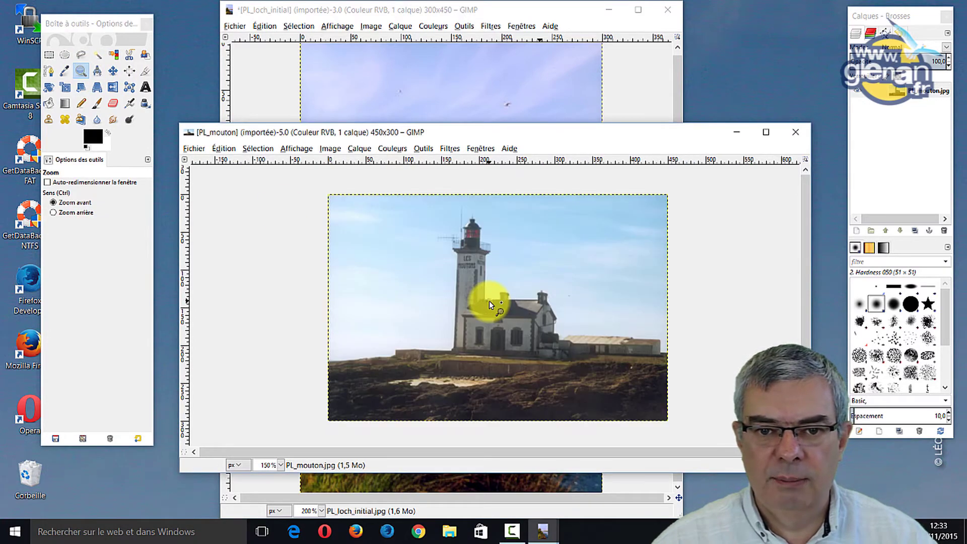
left_click_drag(512, 124, 510, 60)
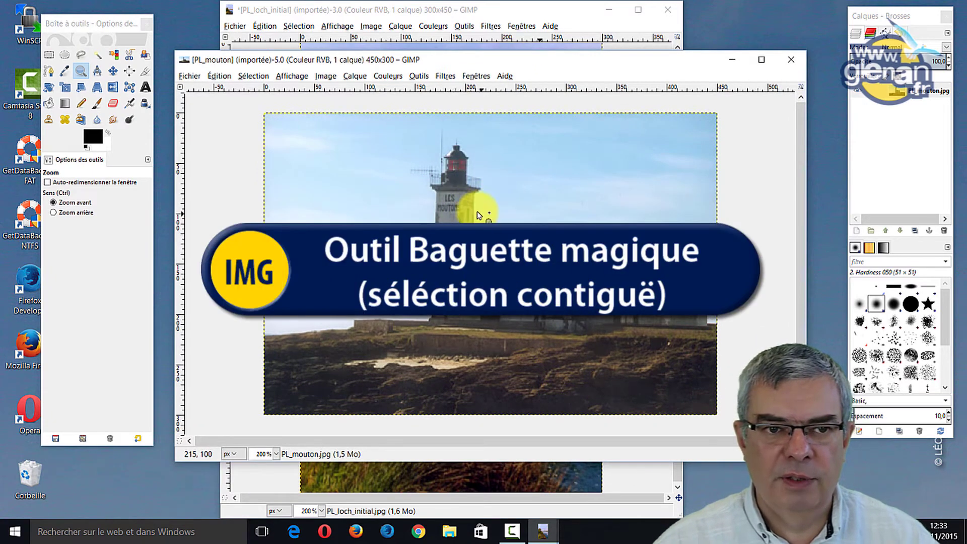
- Fuzzy-select the upper and lower sky, adding the clouds on both sides of the lighthouse
left_click(99, 56)
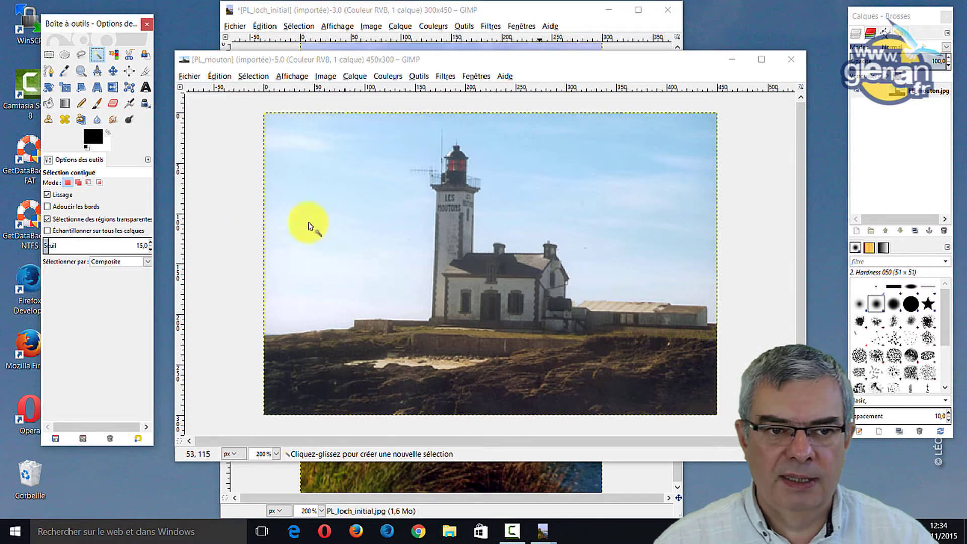
left_click(366, 181)
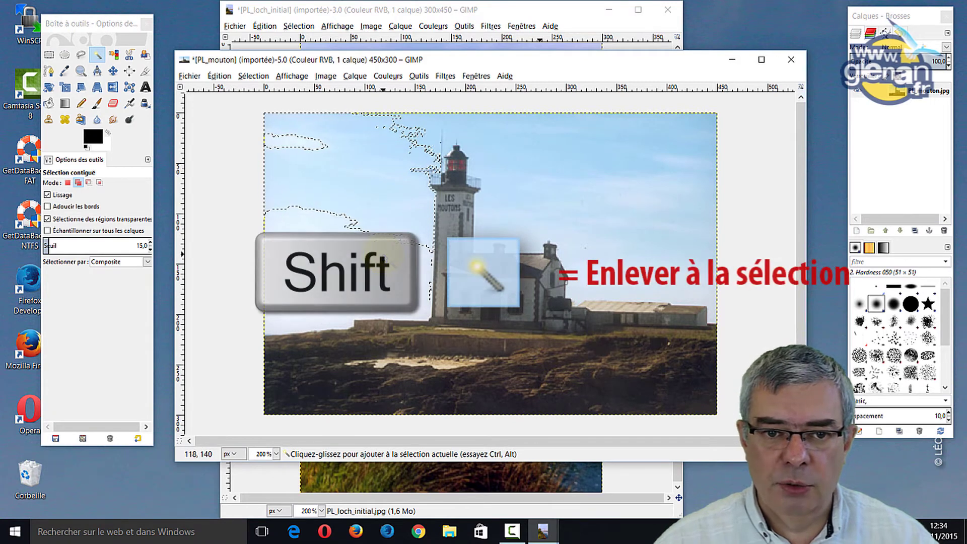
left_click(383, 258, "shift")
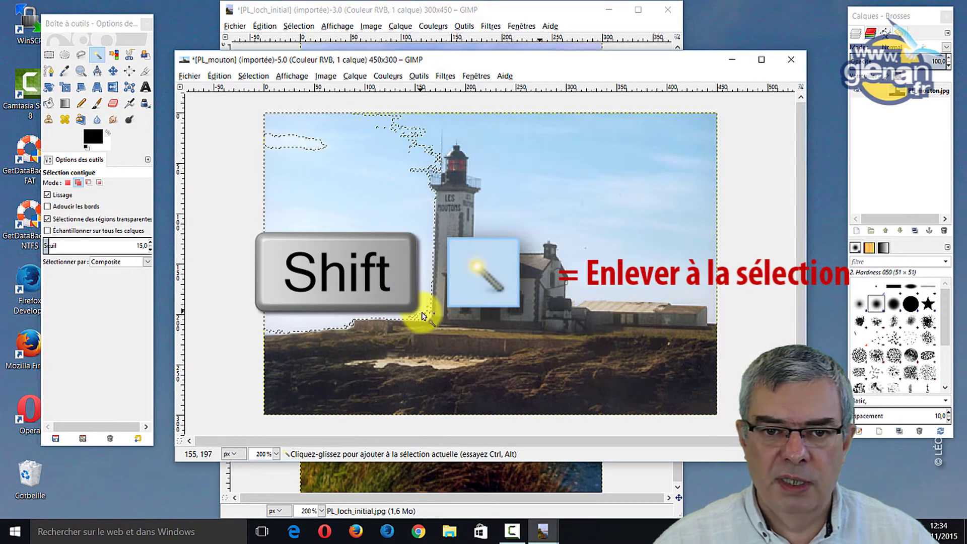
left_click(308, 144, "shift")
left_click(416, 134, "shift")
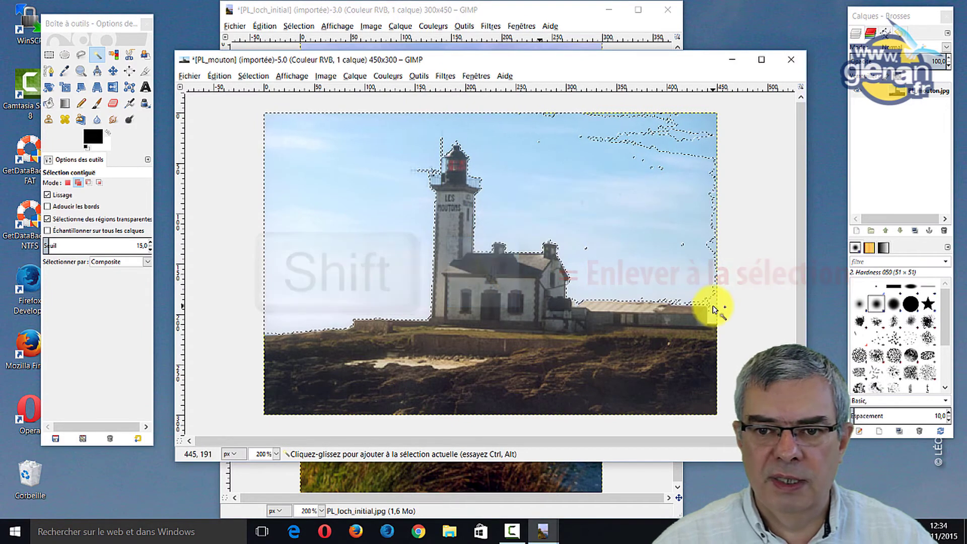
left_click(694, 147, "shift")
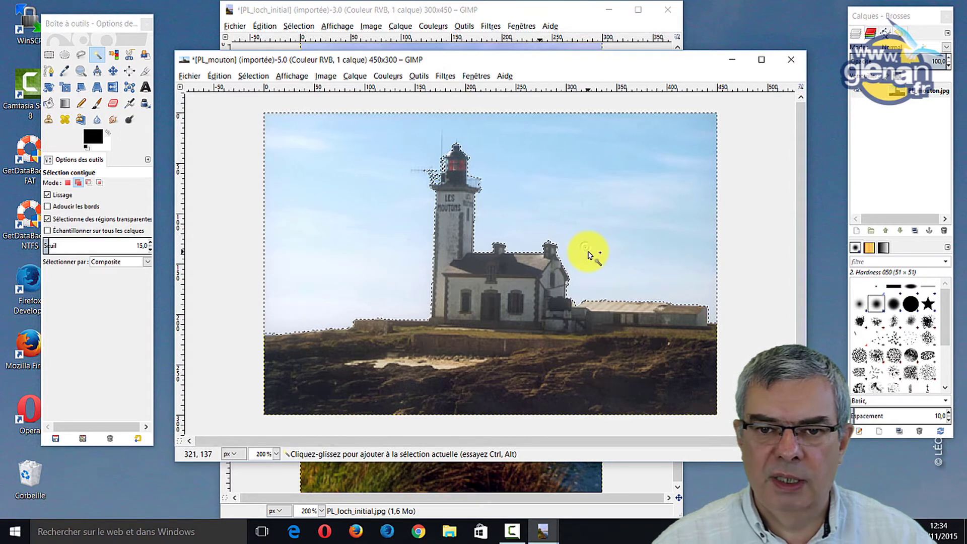
left_click(588, 253)
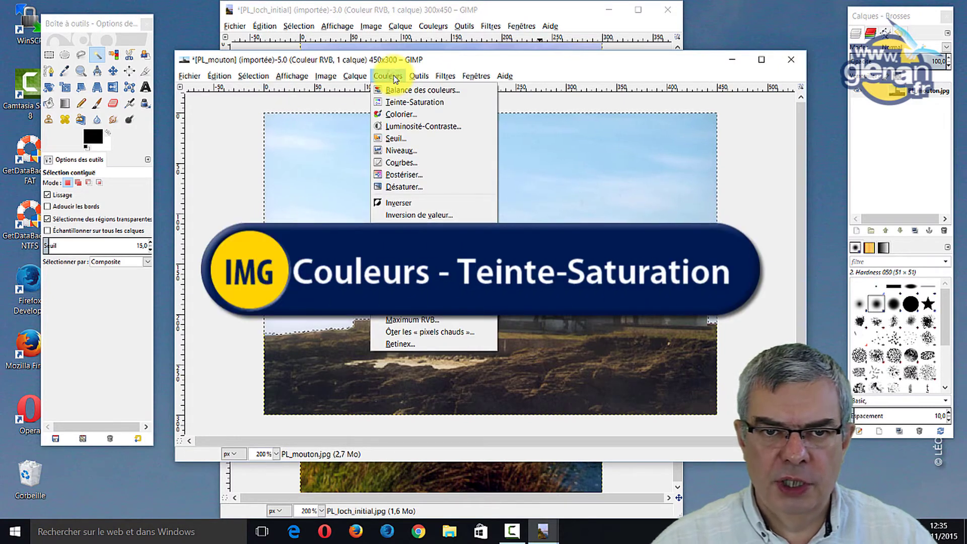
left_click(402, 103)
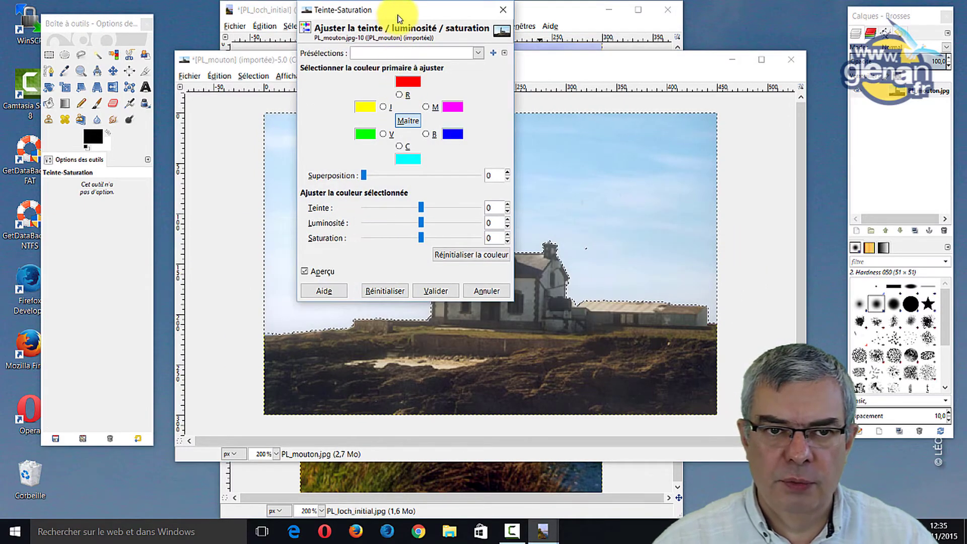
mouse_move(399, 16)
left_mouse_down()
mouse_move(368, 48)
mouse_move(141, 150)
left_mouse_up()
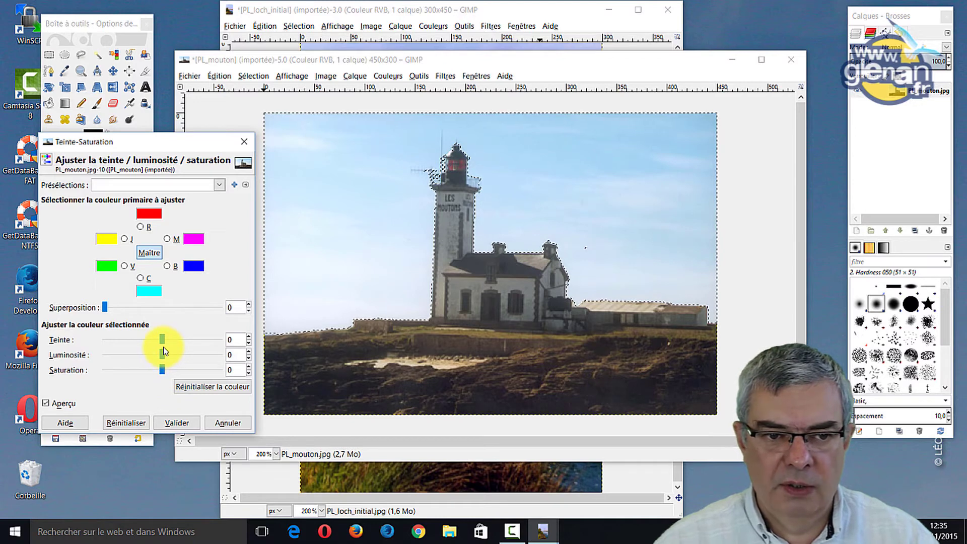
mouse_move(162, 340)
left_mouse_down()
mouse_move(139, 340)
mouse_move(189, 340)
left_mouse_up()
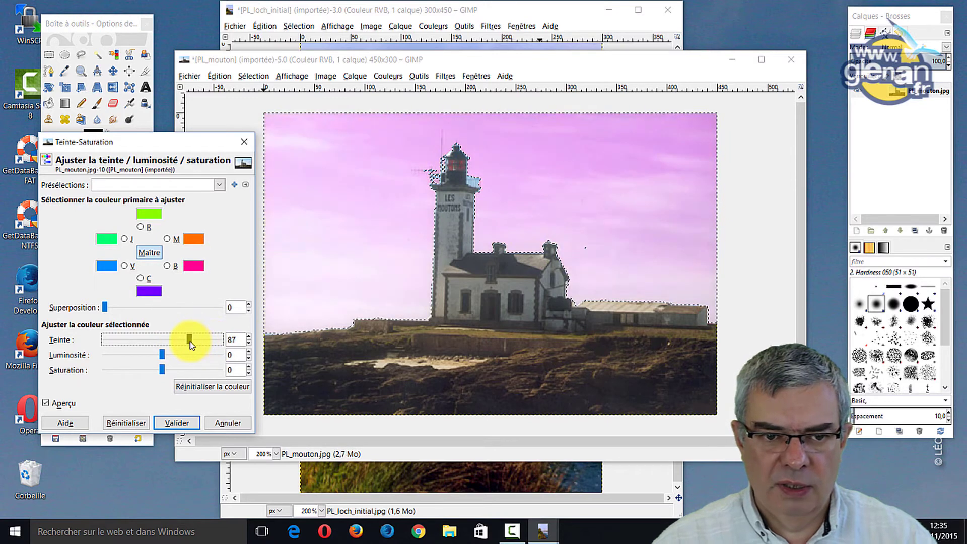
left_click(161, 356)
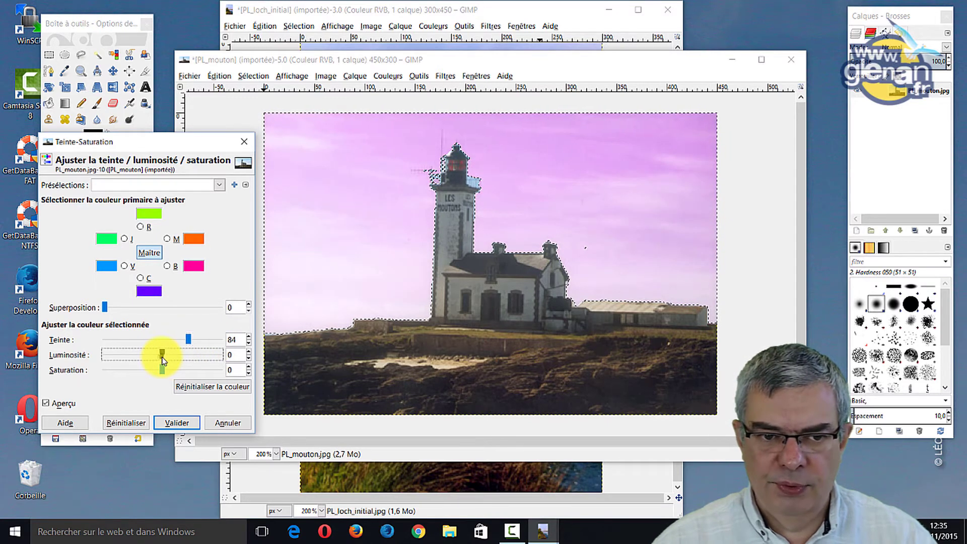
left_click_drag(183, 360, 237, 360)
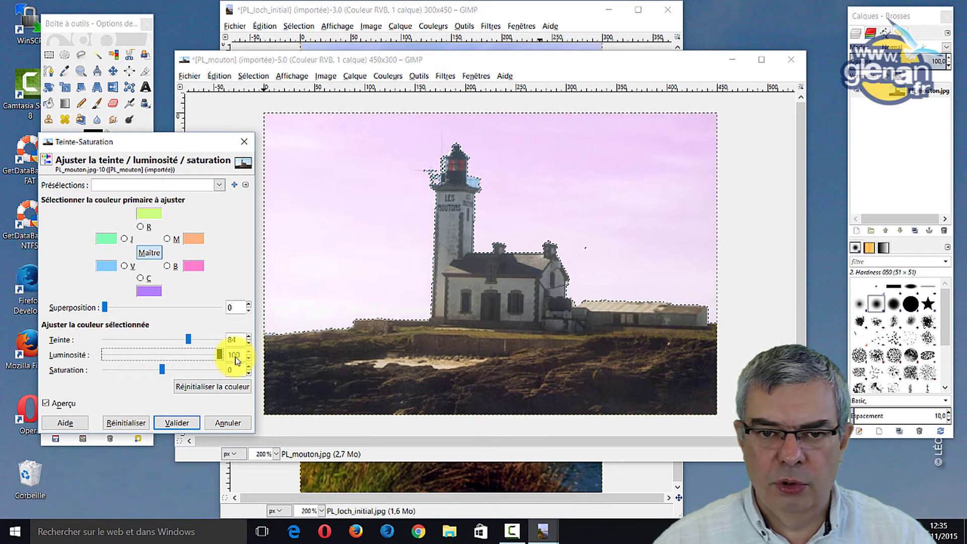
left_click_drag(219, 355, 87, 362)
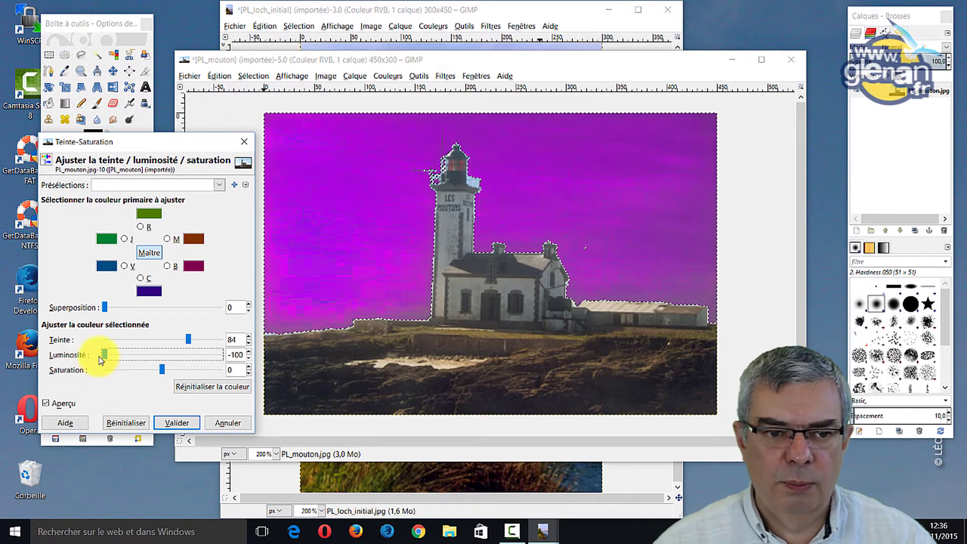
mouse_move(103, 355)
left_mouse_down()
mouse_move(168, 354)
mouse_move(160, 378)
left_mouse_up()
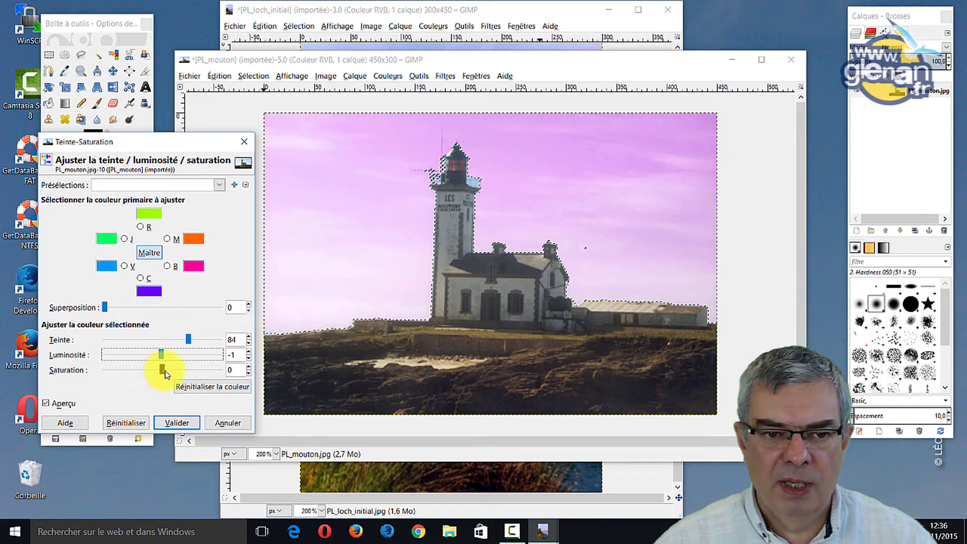
left_click(185, 371)
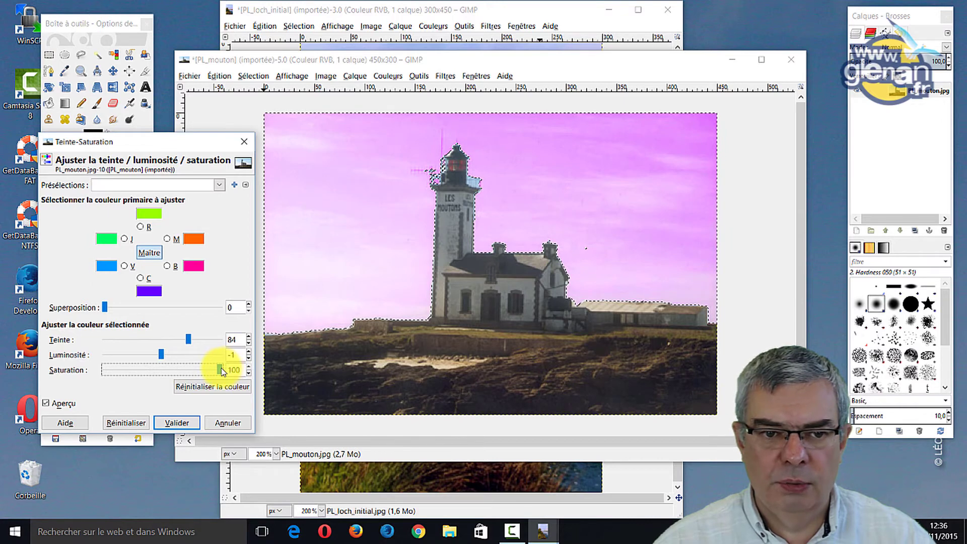
mouse_move(222, 371)
left_mouse_down()
mouse_move(86, 380)
mouse_move(154, 371)
left_mouse_up()
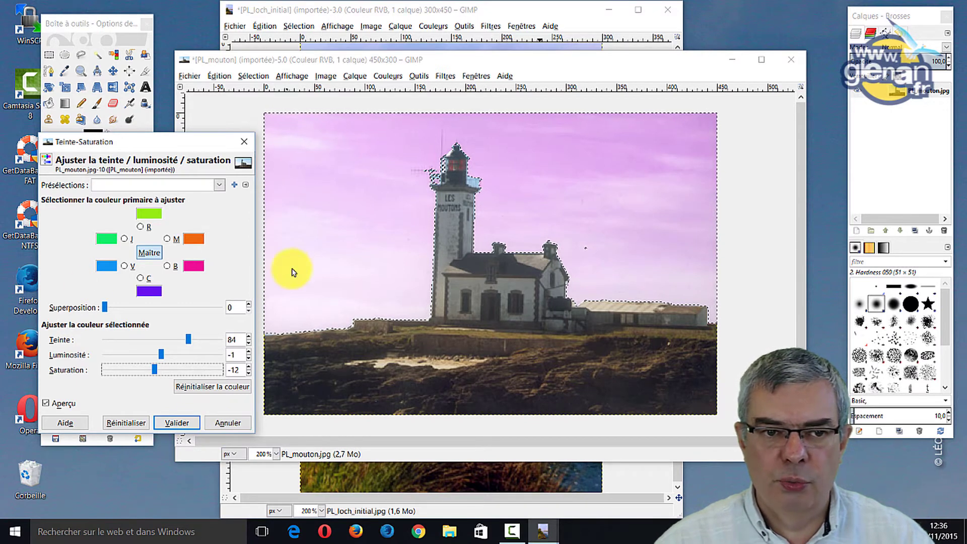
left_click(223, 422)
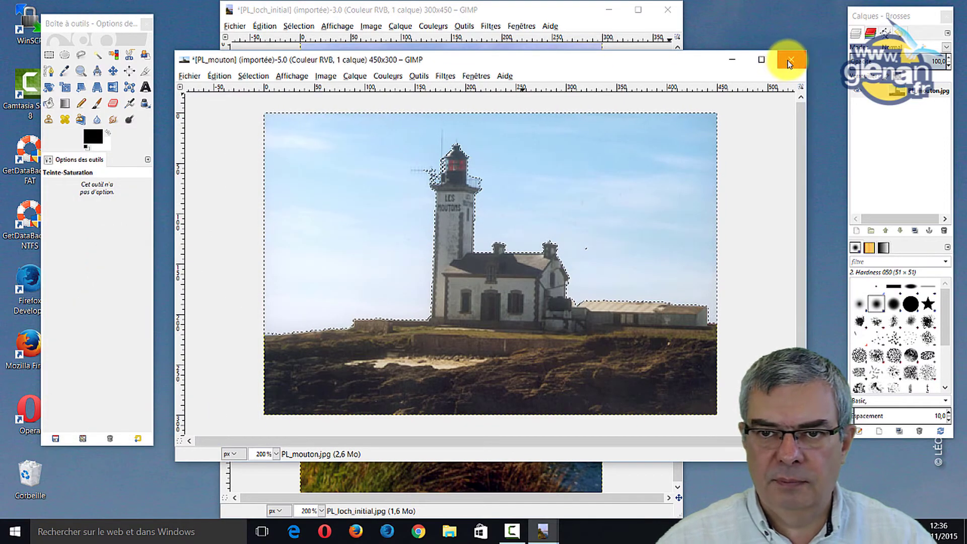
- Close the loch and lighthouse photos, discarding their changes
left_click(673, 13)
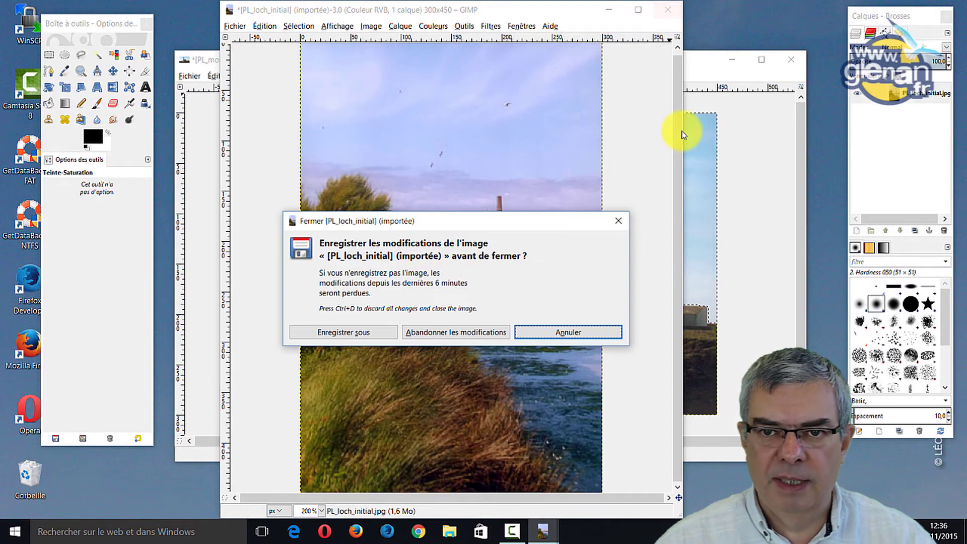
left_click(475, 333)
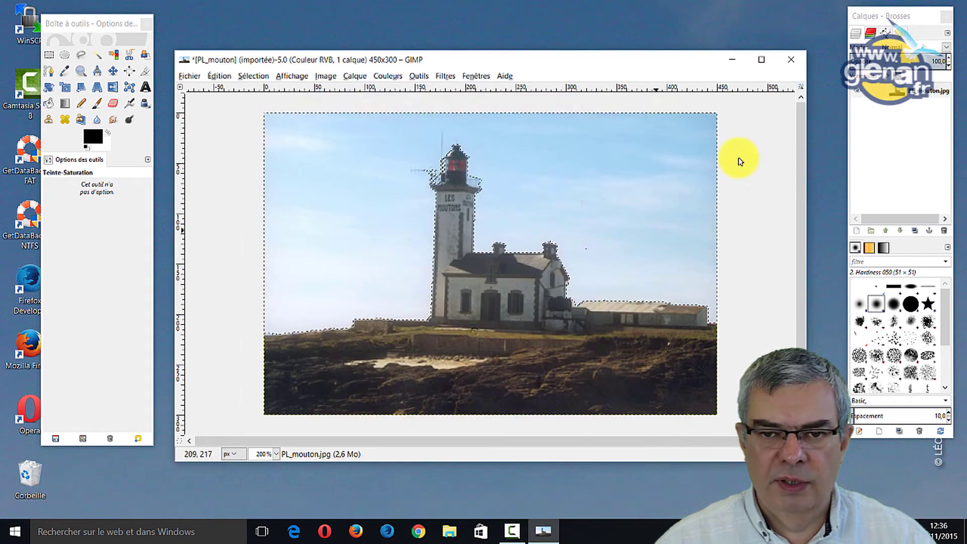
left_click(791, 60)
left_click(532, 333)
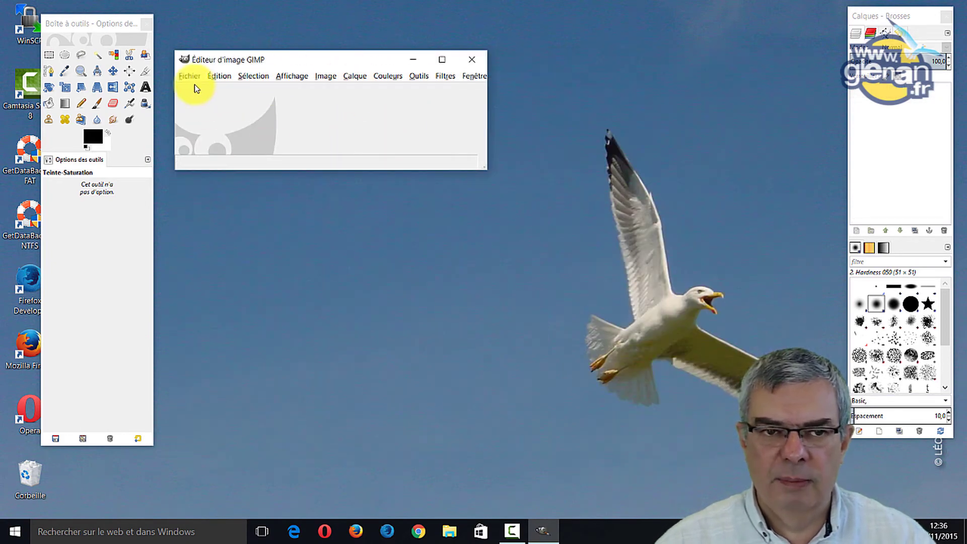
- Open PL_Narcisse.jpg and move and enlarge its image window
left_click(190, 77)
left_click(203, 114)
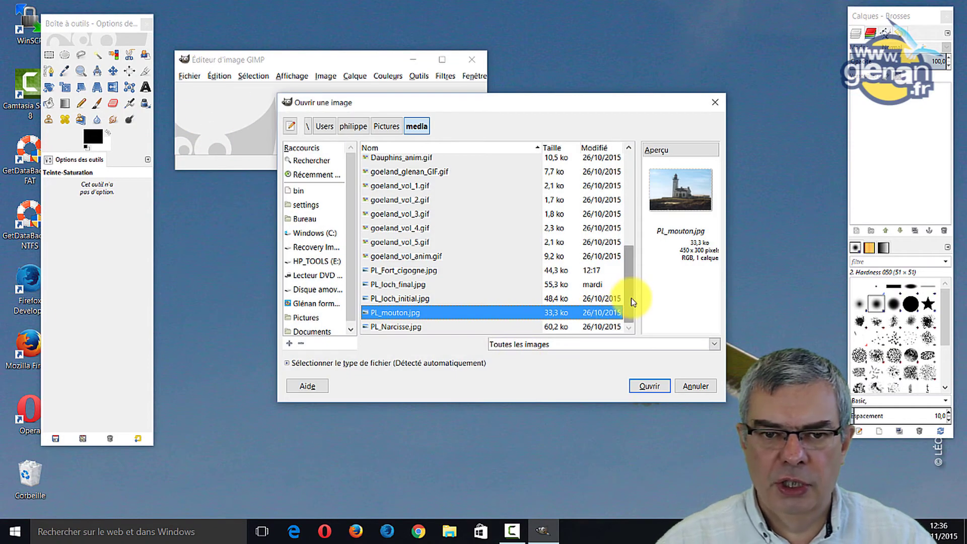
left_click(385, 327)
left_click(654, 387)
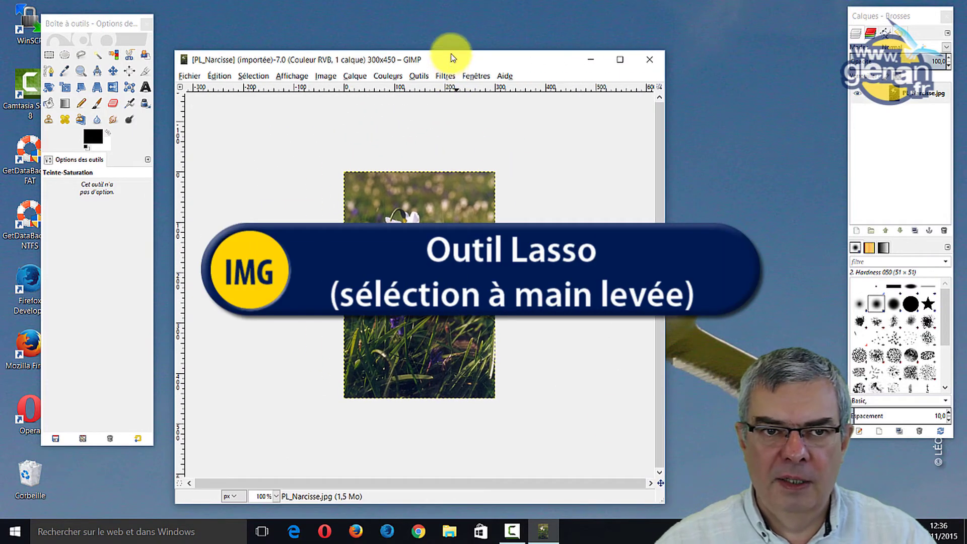
left_click_drag(449, 60, 444, 20)
left_click_drag(659, 460, 676, 484)
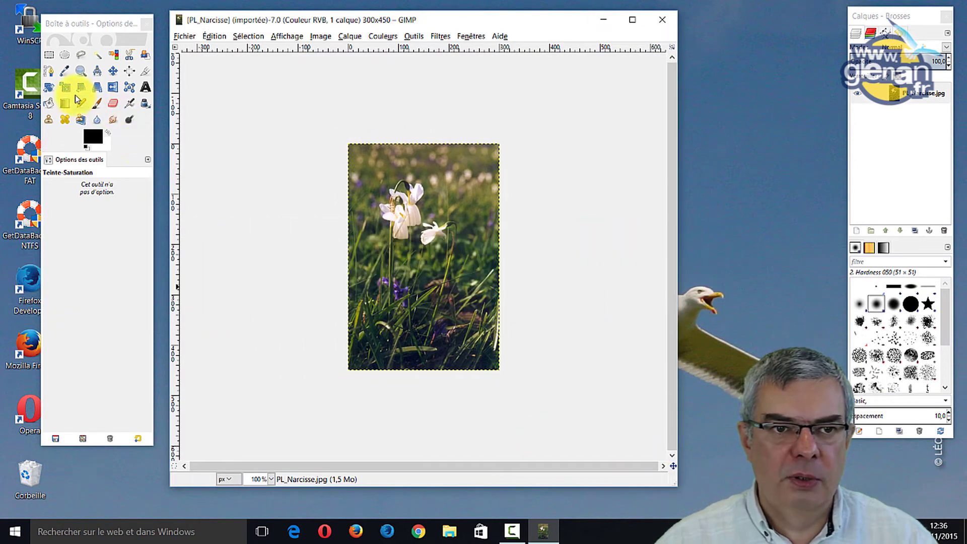
- Zoom the narcissus photo to 200% and switch to the Free Select lasso tool
left_click(82, 73)
left_click(436, 240)
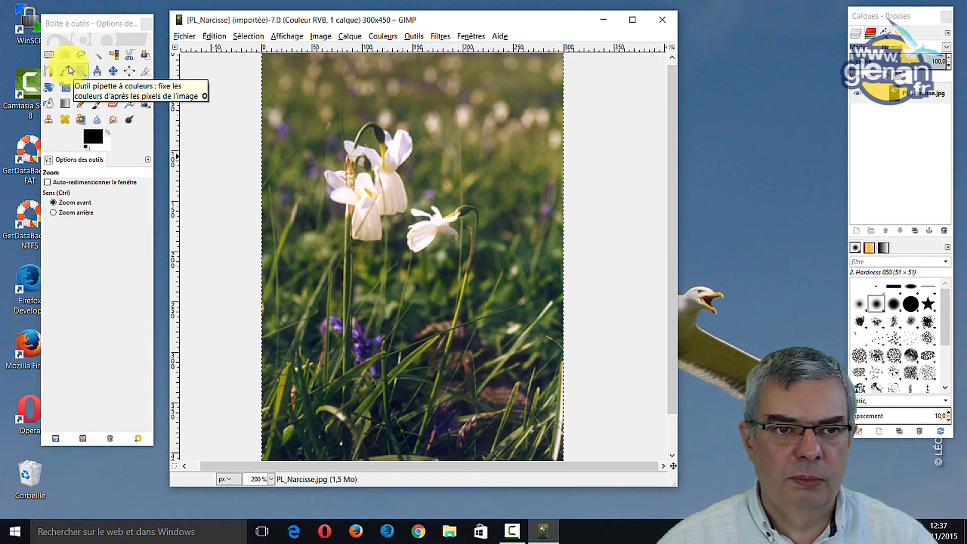
left_click(85, 59)
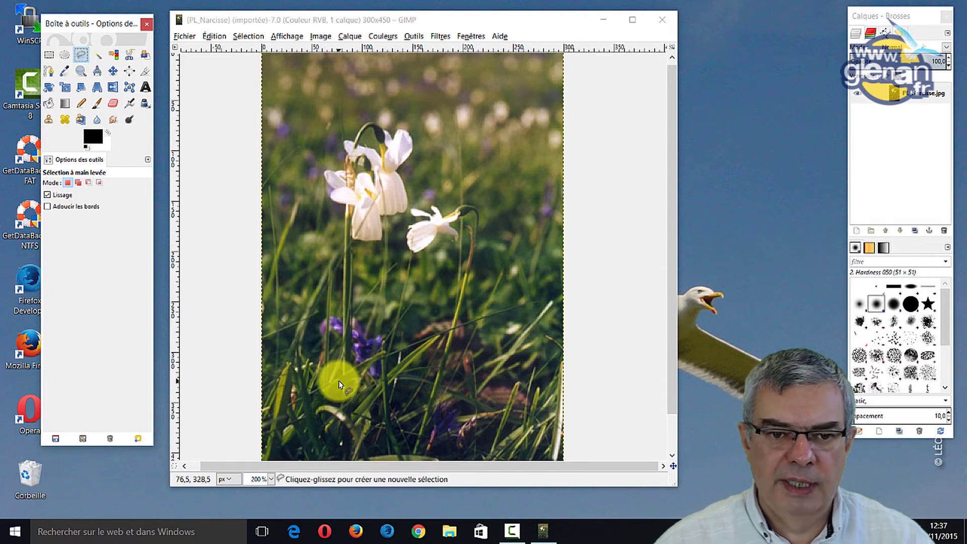
- Trace a closed lasso outline around the narcissus flower and its stem
mouse_move(338, 381)
left_mouse_down()
mouse_move(340, 208)
mouse_move(325, 185)
mouse_move(339, 144)
mouse_move(358, 130)
mouse_move(398, 130)
mouse_move(409, 212)
left_mouse_up()
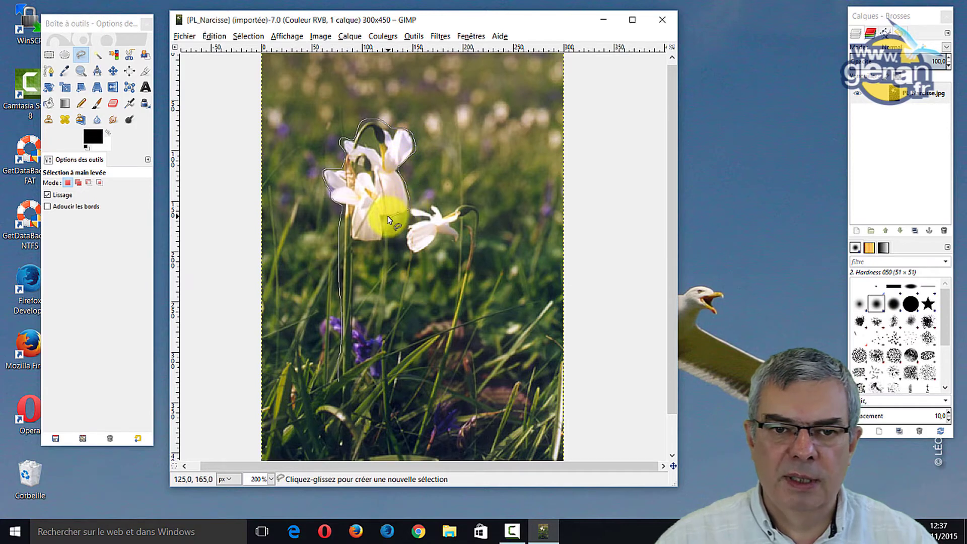
mouse_move(359, 241)
left_mouse_down()
mouse_move(353, 387)
mouse_move(340, 388)
left_mouse_up()
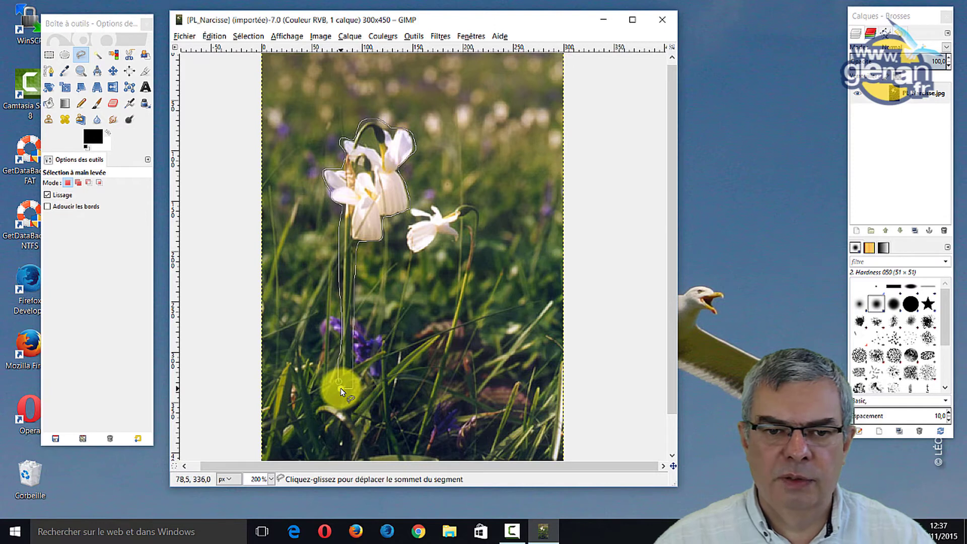
left_click(340, 382)
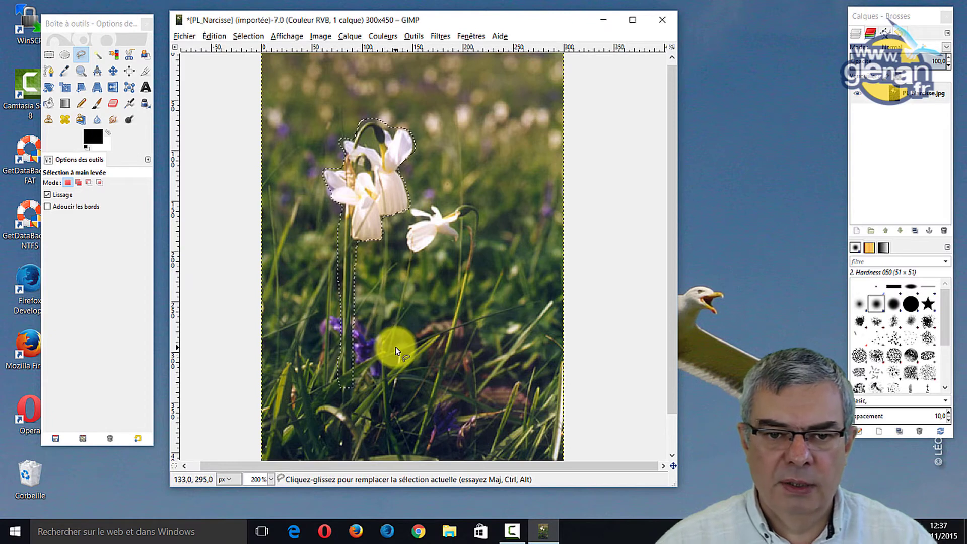
- Copy the outlined narcissus to the clipboard and begin a new image
key("ctrl")
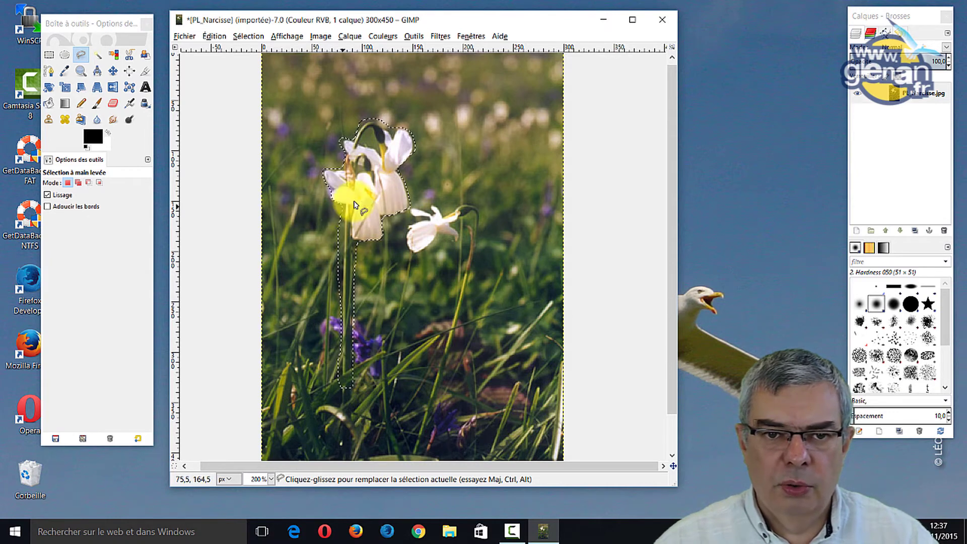
key("ctrl+c")
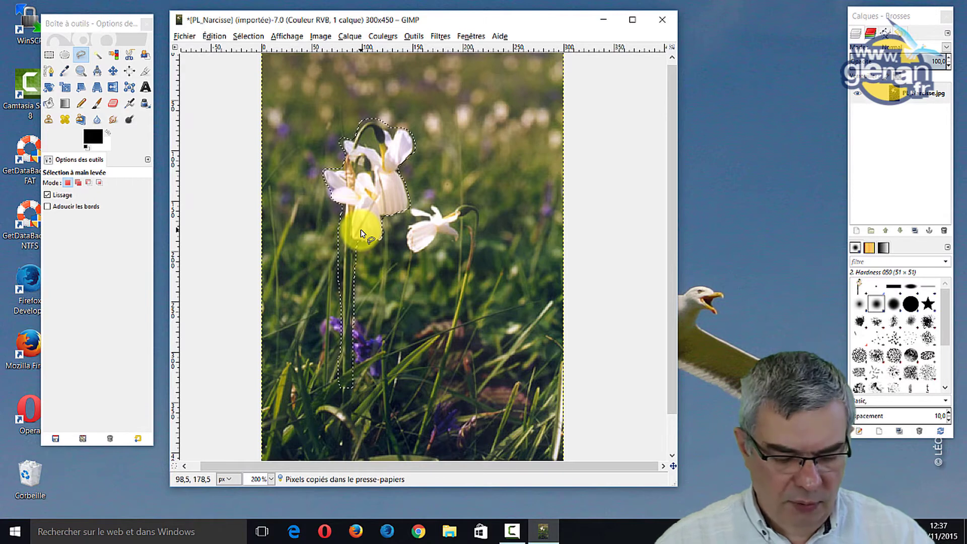
key("ctrl+n")
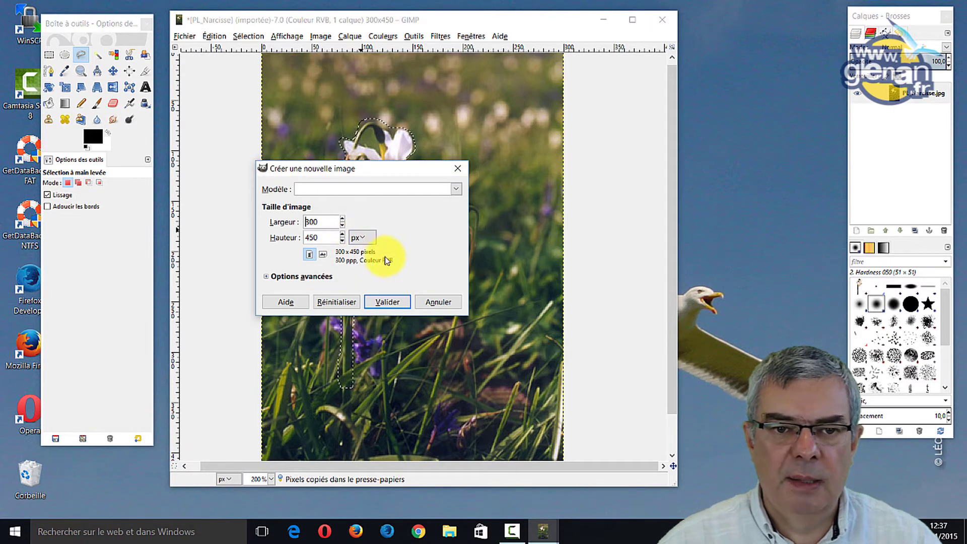
- Under Options avancées, keep Couleur RVB and set Remplir avec to Transparence
left_click_drag(317, 174, 500, 167)
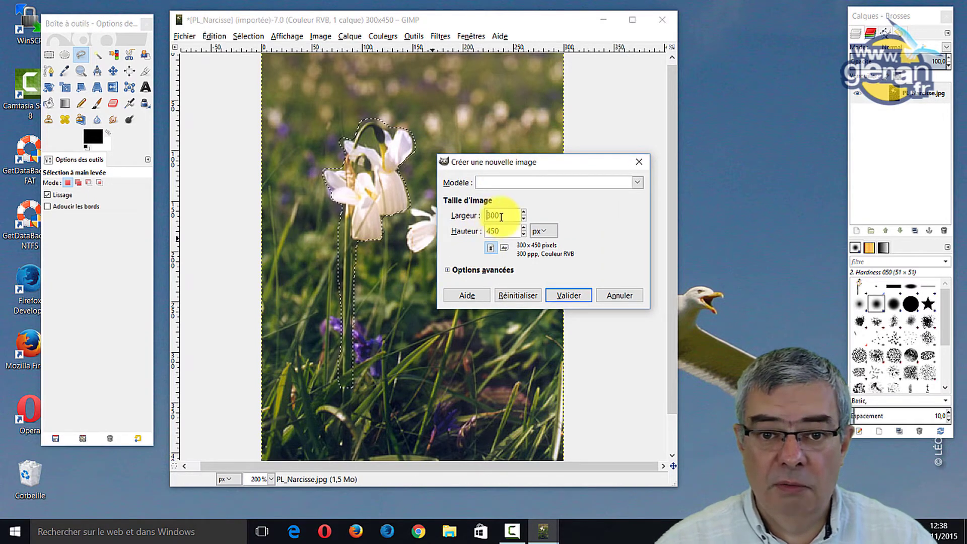
left_click(450, 270)
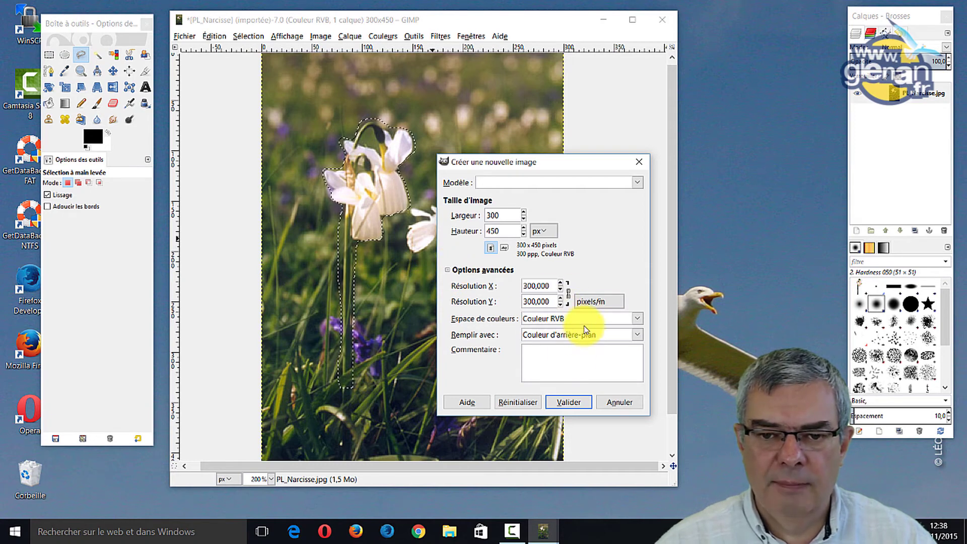
left_click(637, 319)
left_click(637, 318)
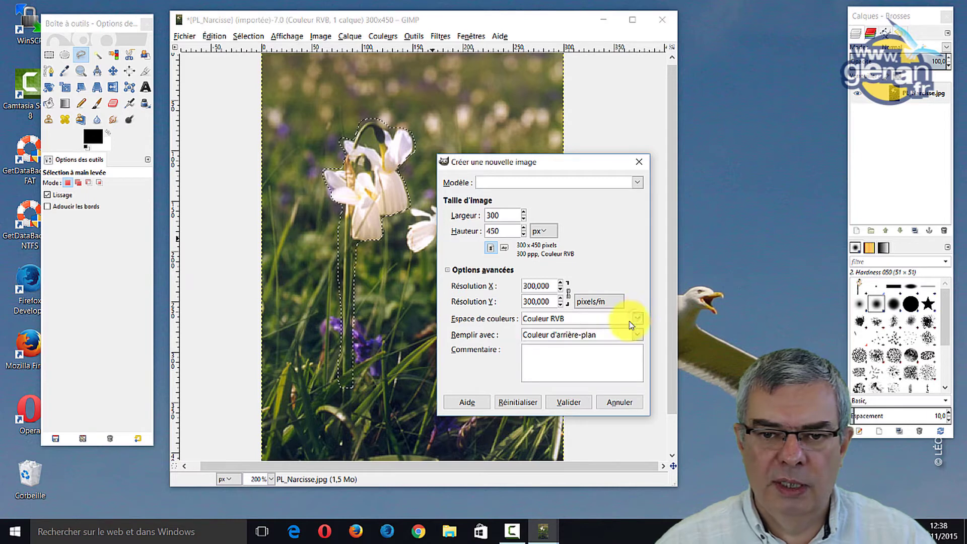
left_click(591, 337)
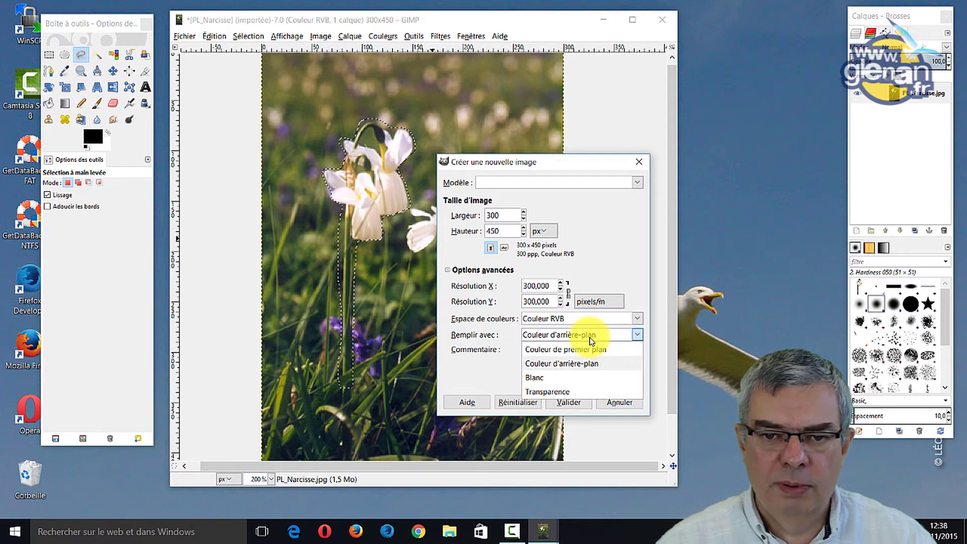
left_click(574, 363)
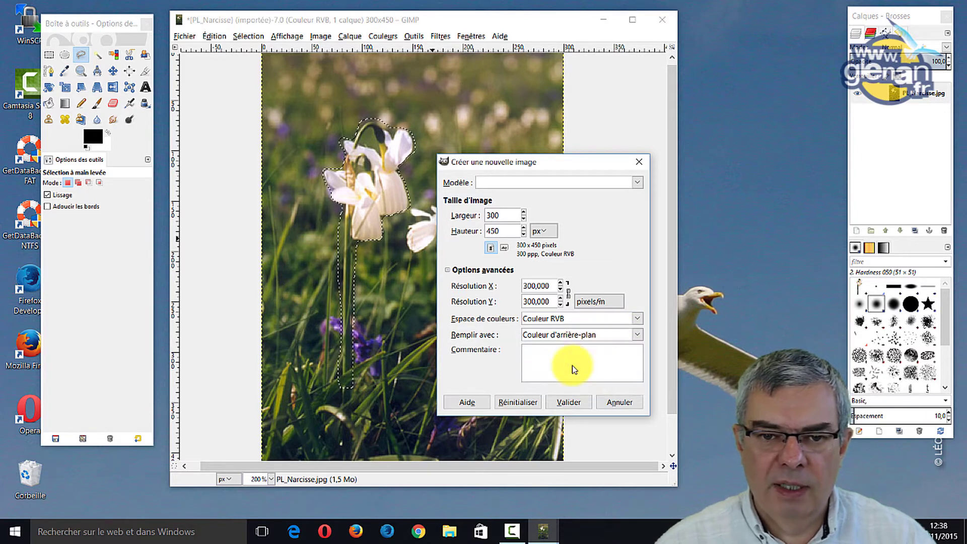
left_click(636, 334)
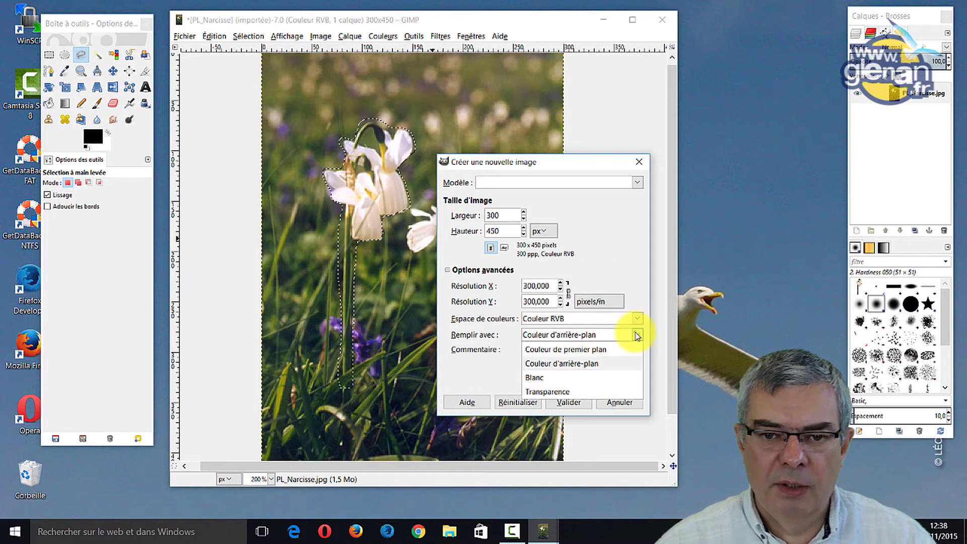
left_click(553, 391)
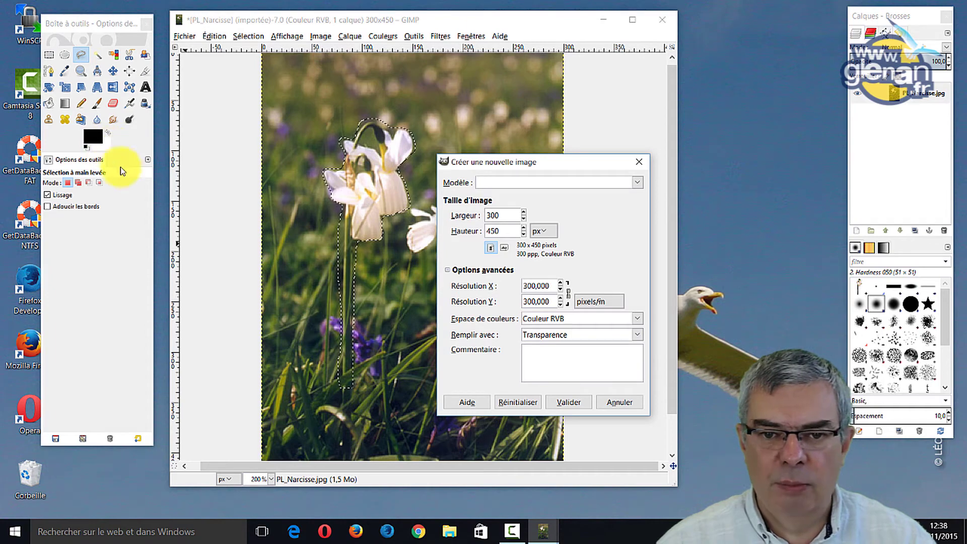
- Create the 300x450 transparent image and paste the narcissus into it
left_click(569, 403)
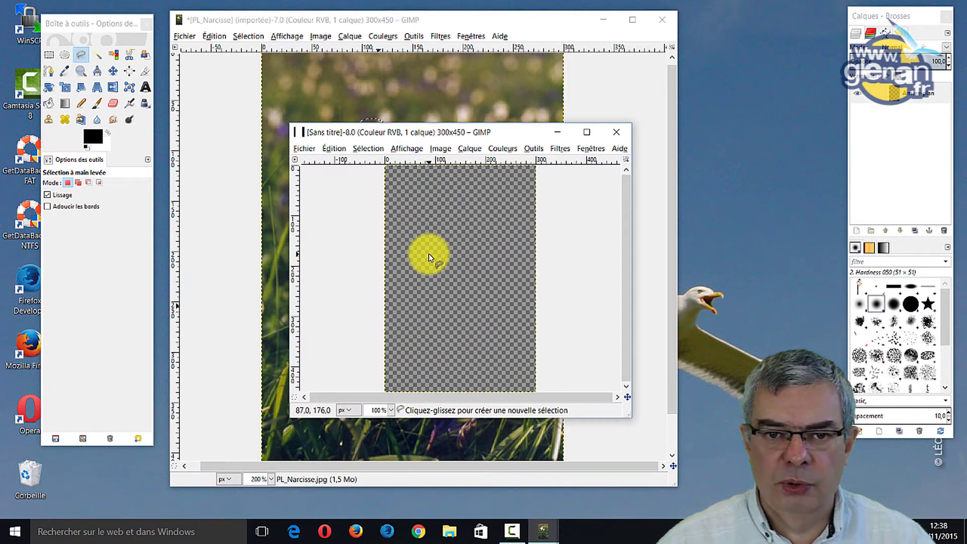
key("ctrl")
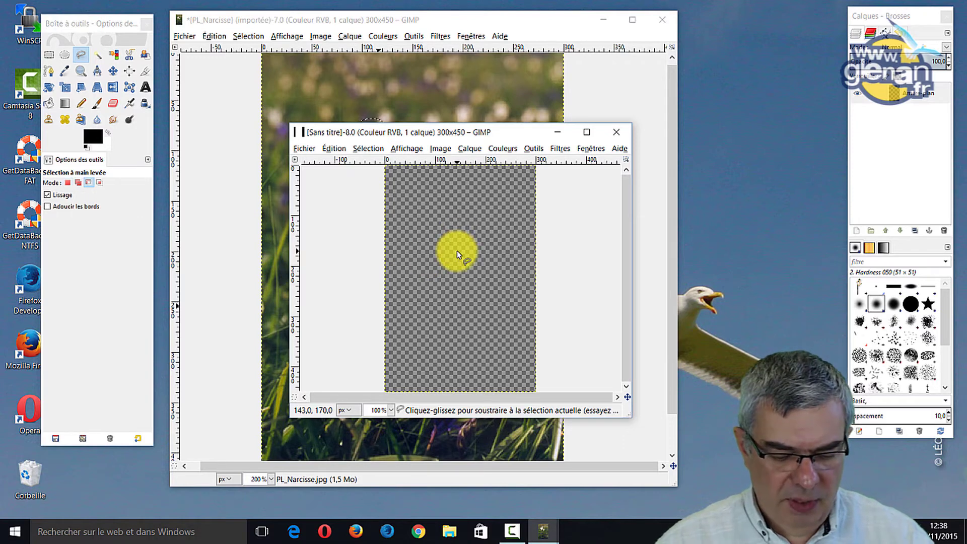
key("ctrl+v")
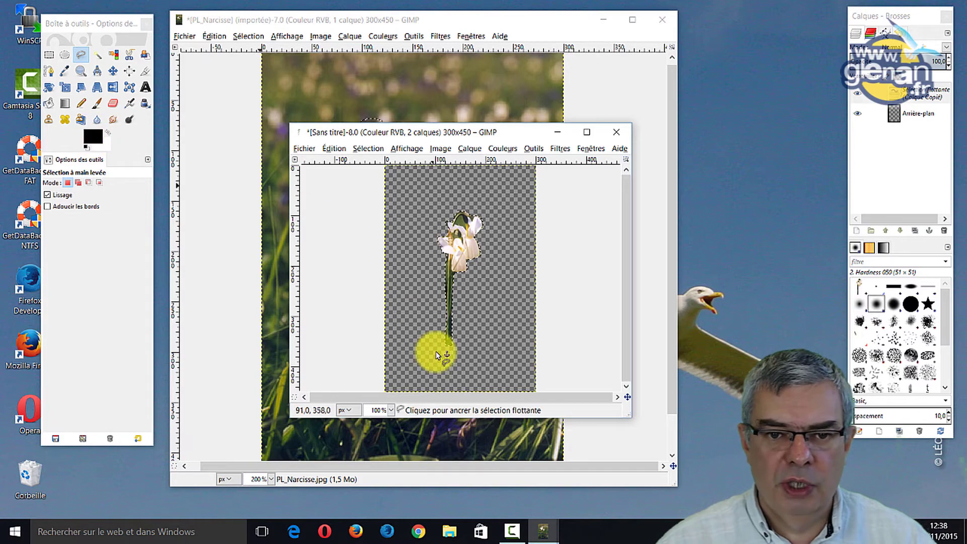
- Inspect the pasted flower's edges at up to 4500%, then close the image unsaved
left_click(81, 71)
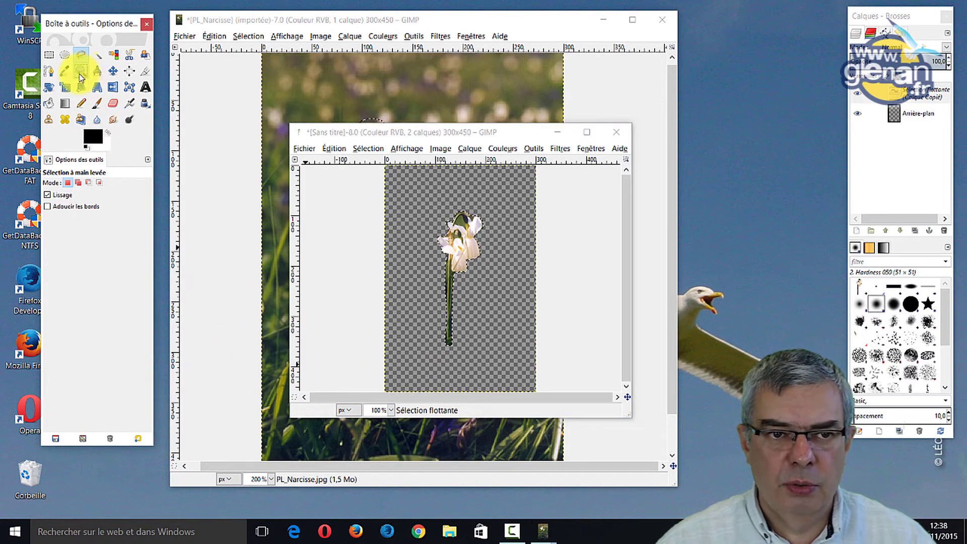
left_click(452, 236)
left_click(453, 236)
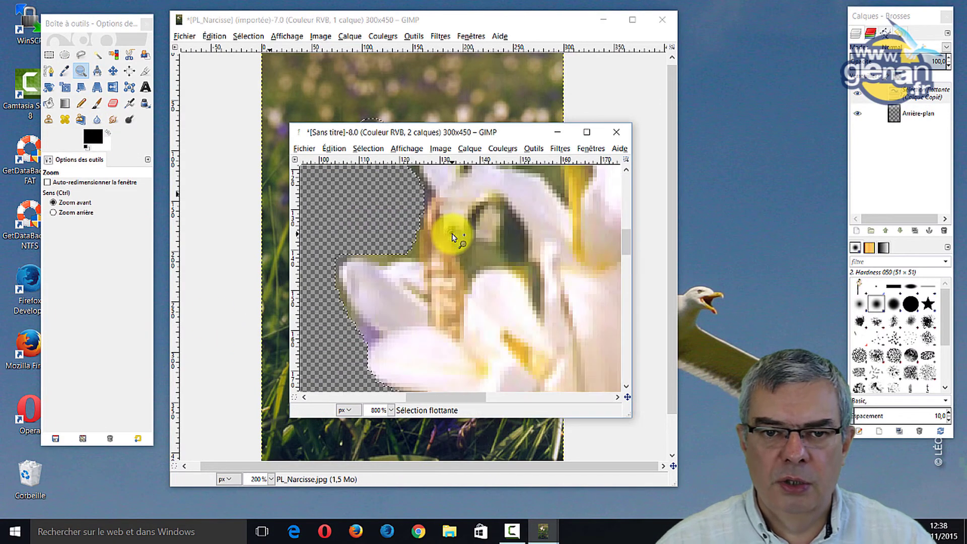
left_click_drag(627, 243, 626, 222)
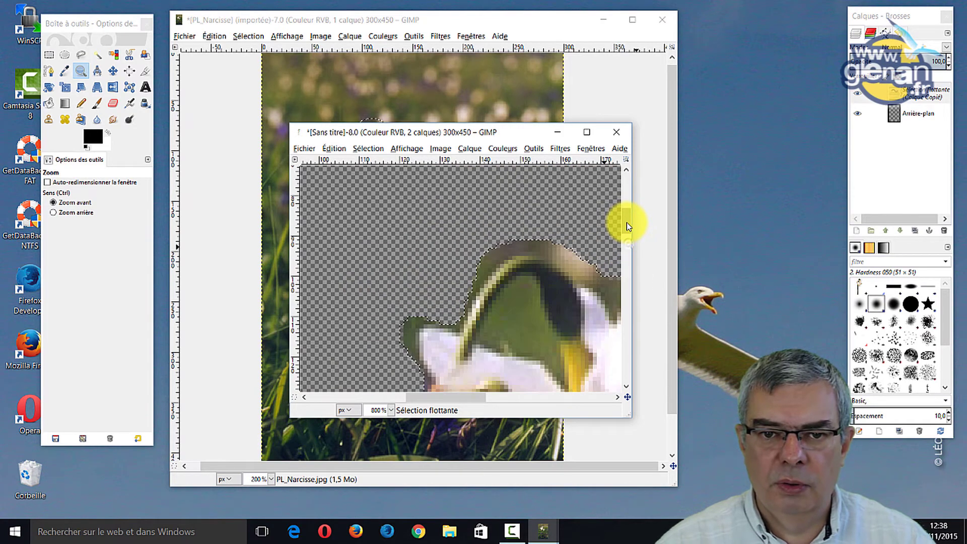
left_click(485, 252)
left_click(485, 252)
left_click(488, 259)
left_click(489, 259)
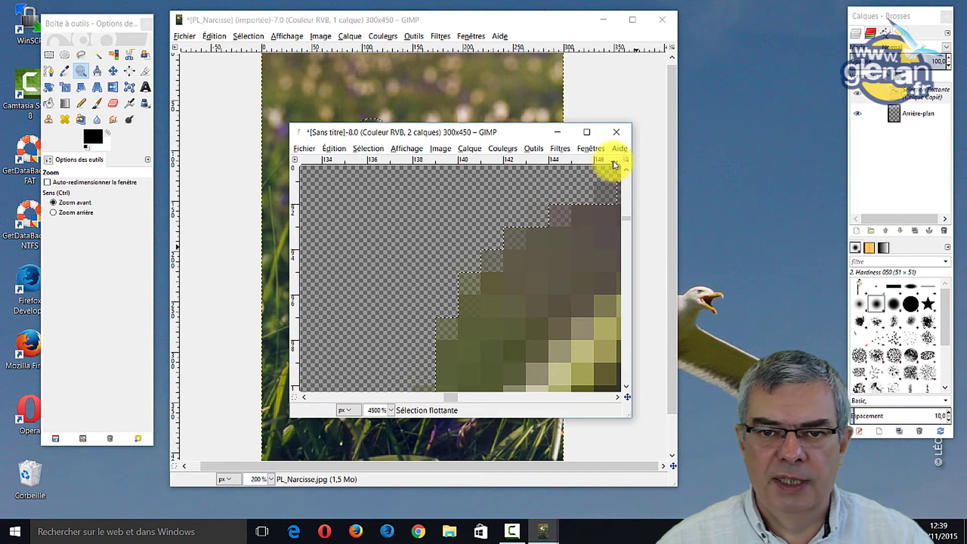
left_click(623, 137)
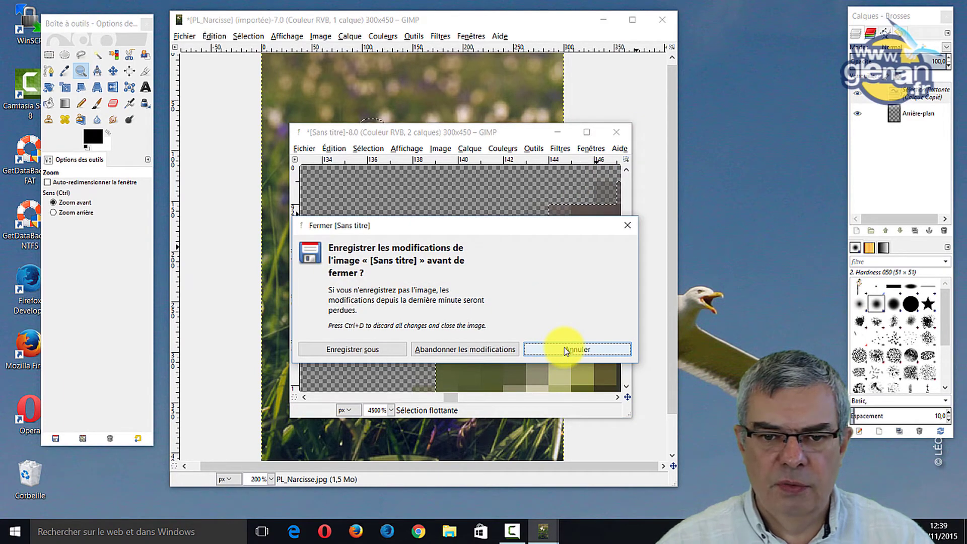
left_click(500, 348)
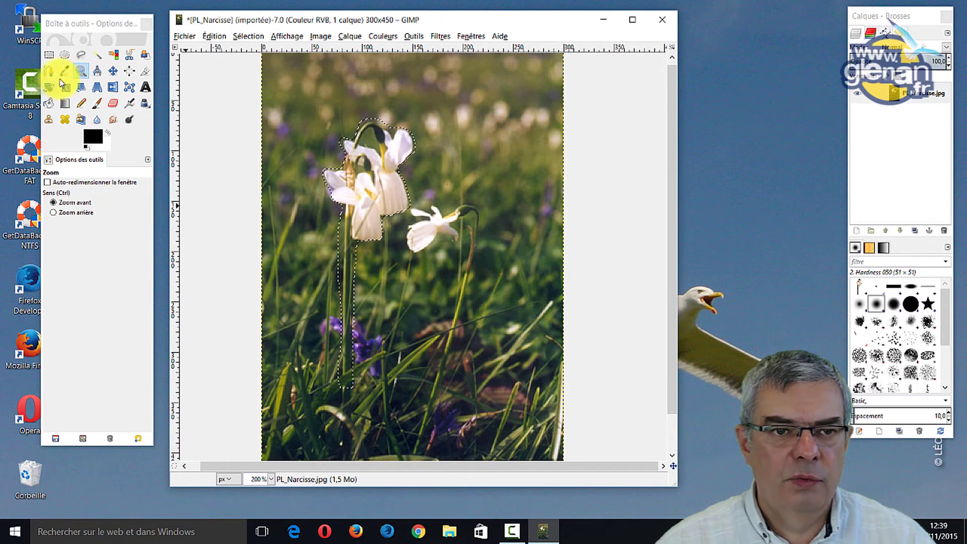
- Enable feathered edges on the Free Select tool with a radius of 50
left_click(81, 55)
left_click(48, 207)
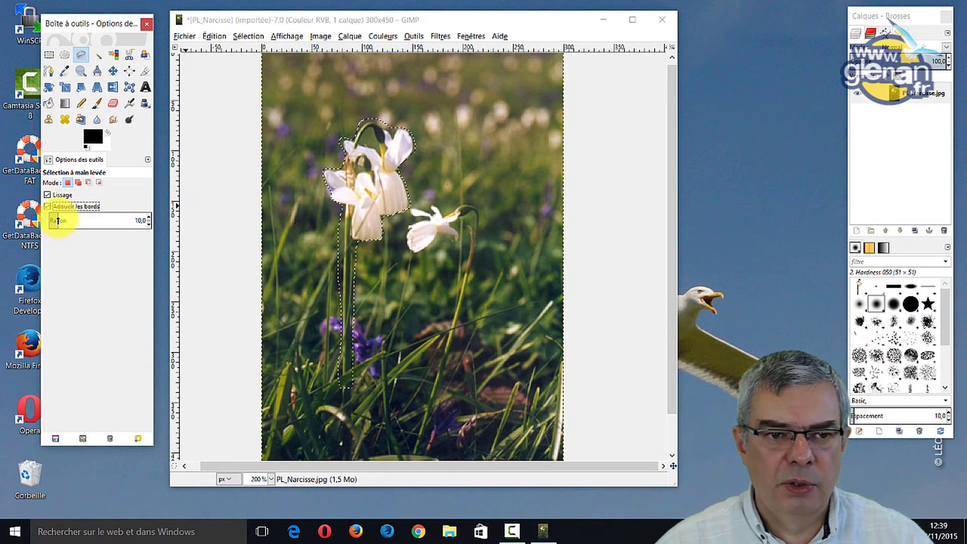
left_click_drag(58, 221, 98, 220)
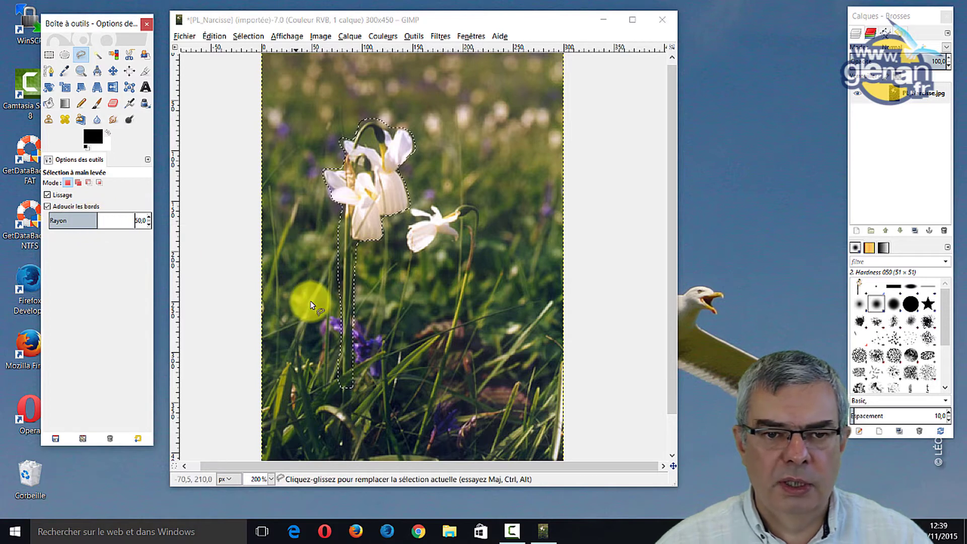
left_click(358, 380)
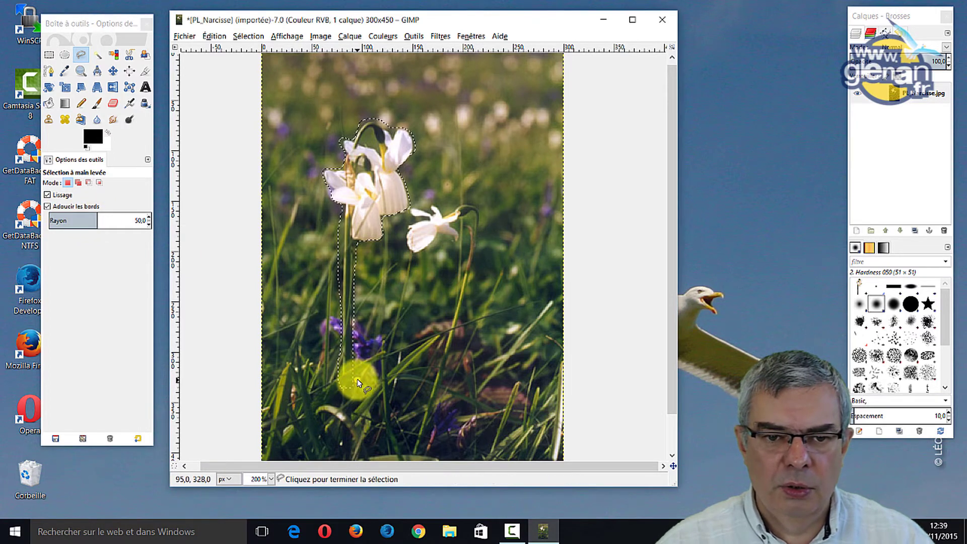
- Outline up the stem's right side, along the right petals and across the flower top
left_click(357, 247)
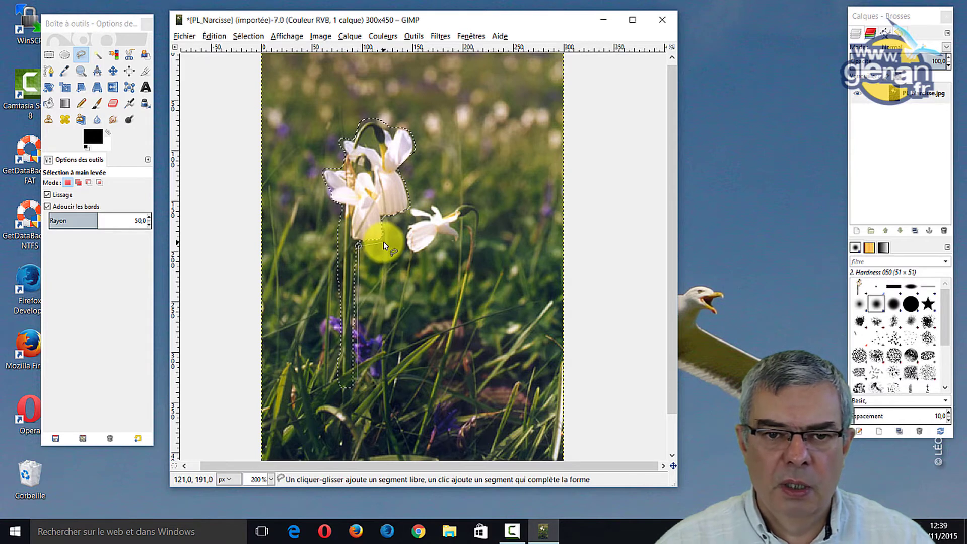
left_click(383, 242)
left_click(384, 219)
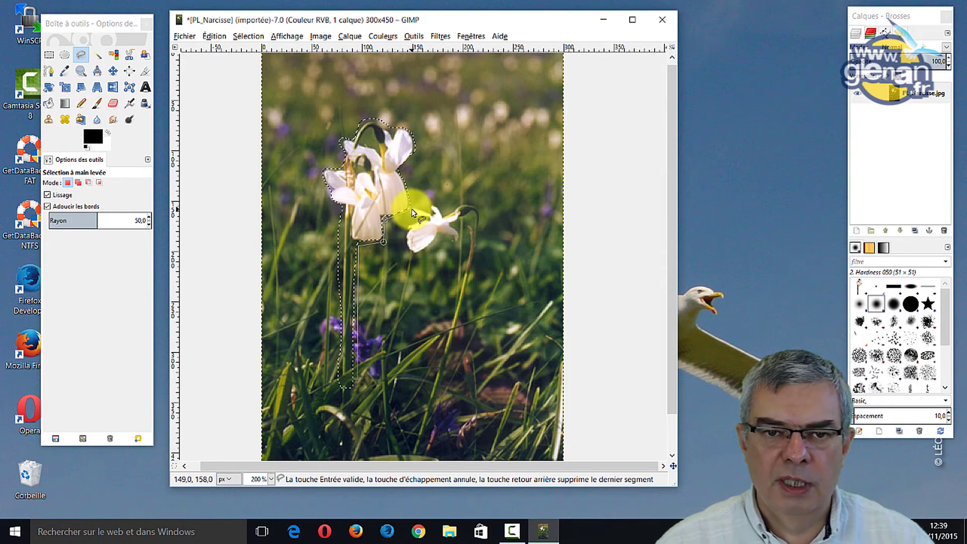
left_click_drag(412, 213, 400, 169)
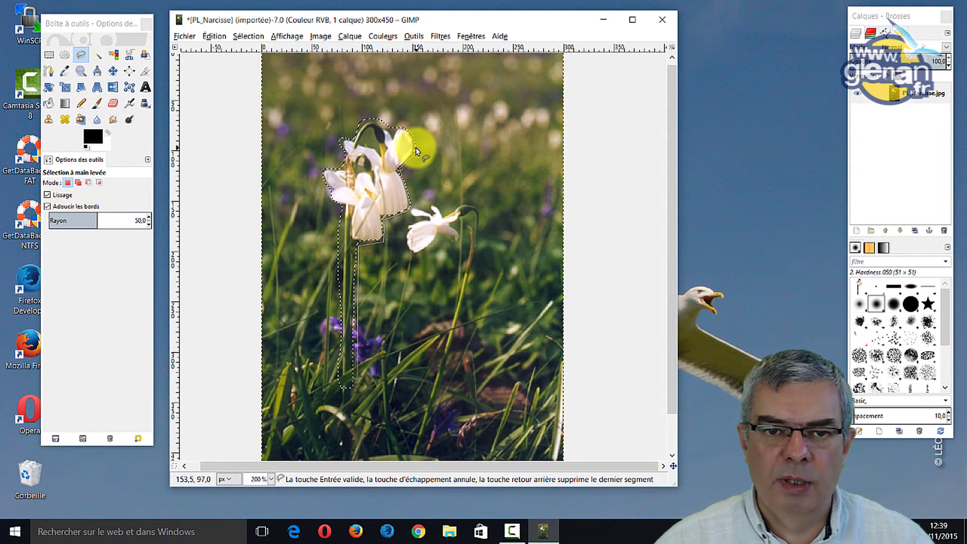
left_click(410, 126)
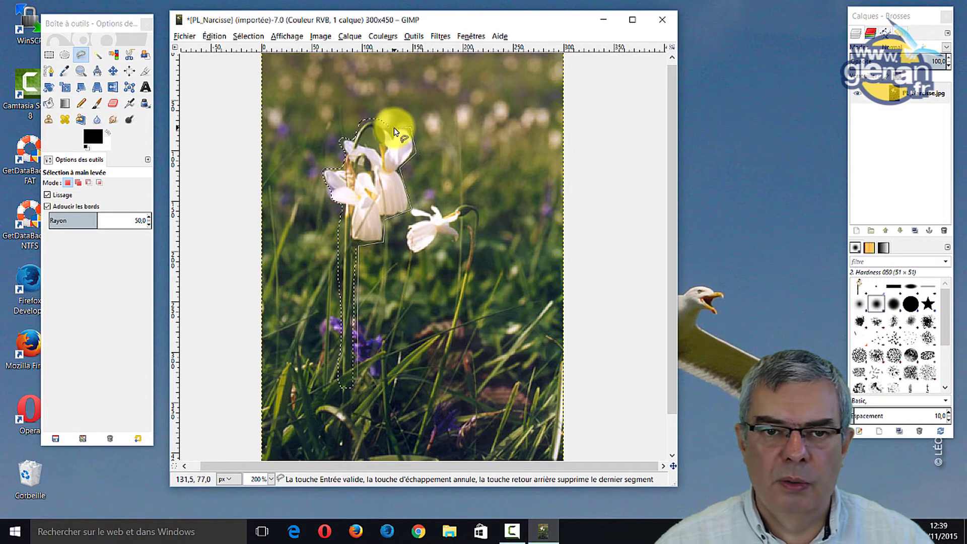
left_click(371, 117)
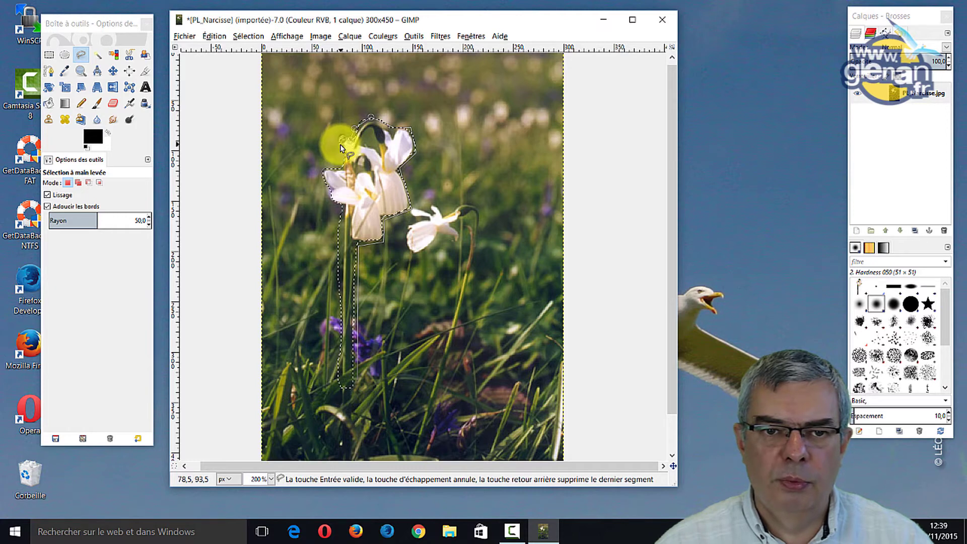
- Complete the outline down the left petals and stem, then commit the selection
left_click(343, 139)
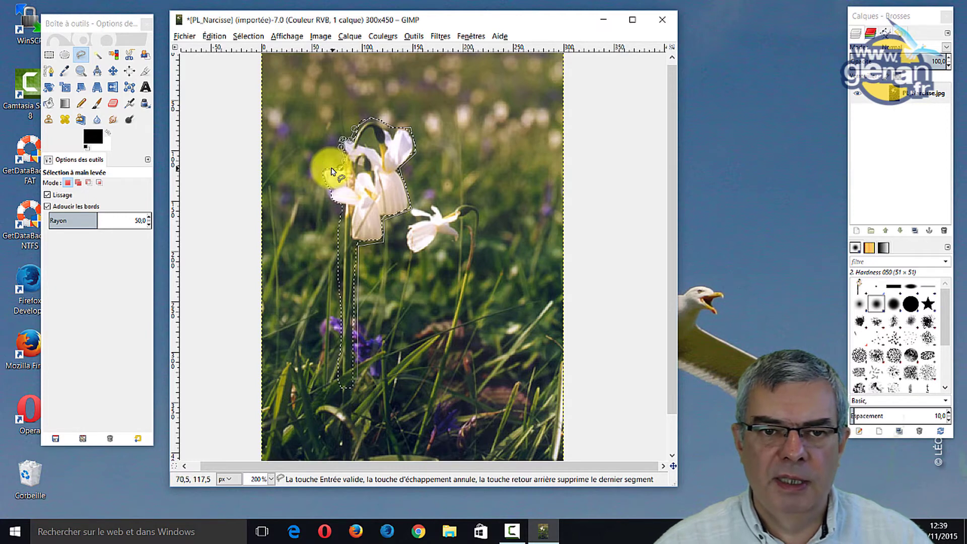
left_click(323, 167)
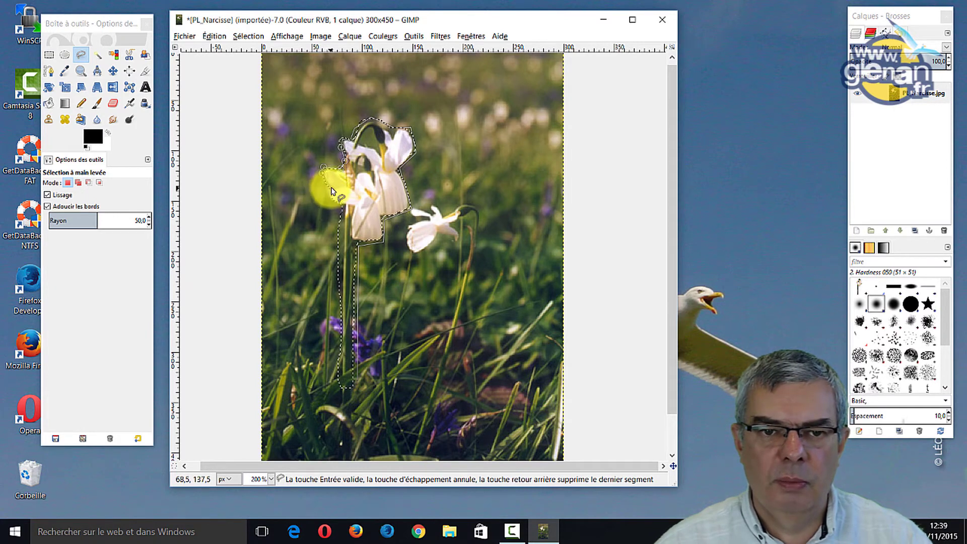
left_click(328, 194)
left_click(334, 201)
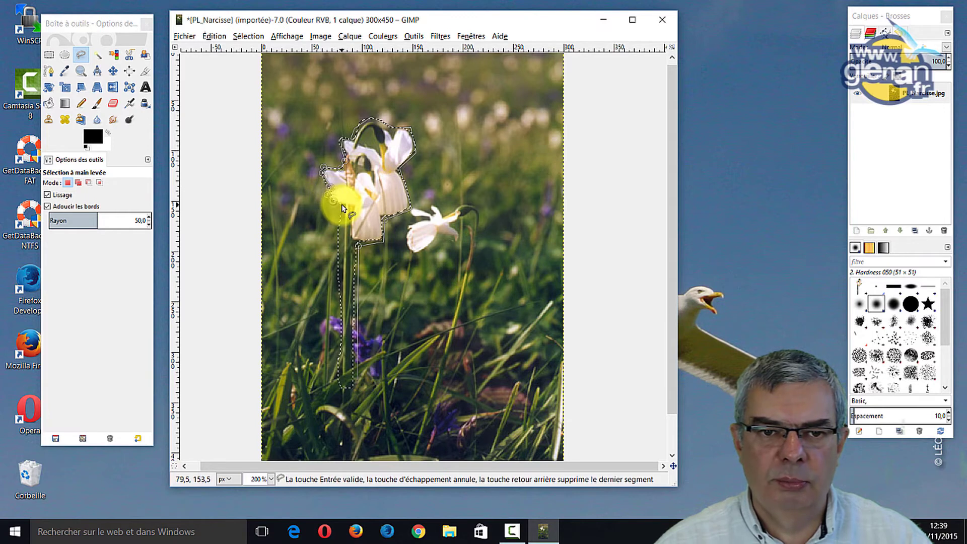
left_click(346, 208)
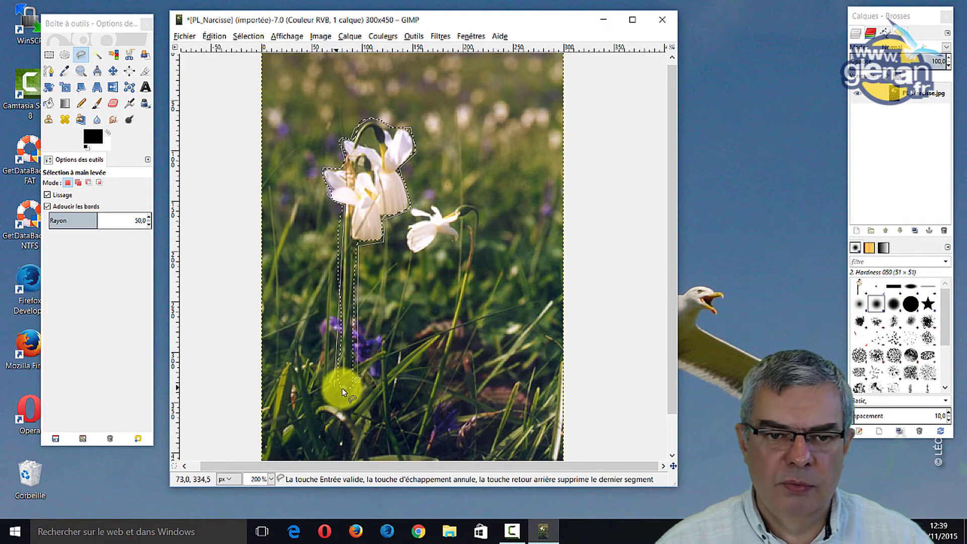
left_click(354, 380)
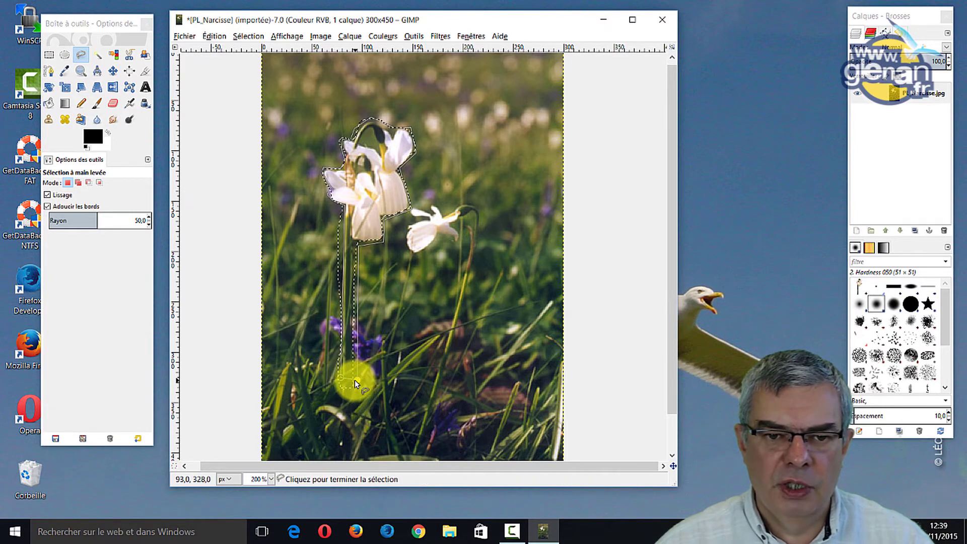
key("Return")
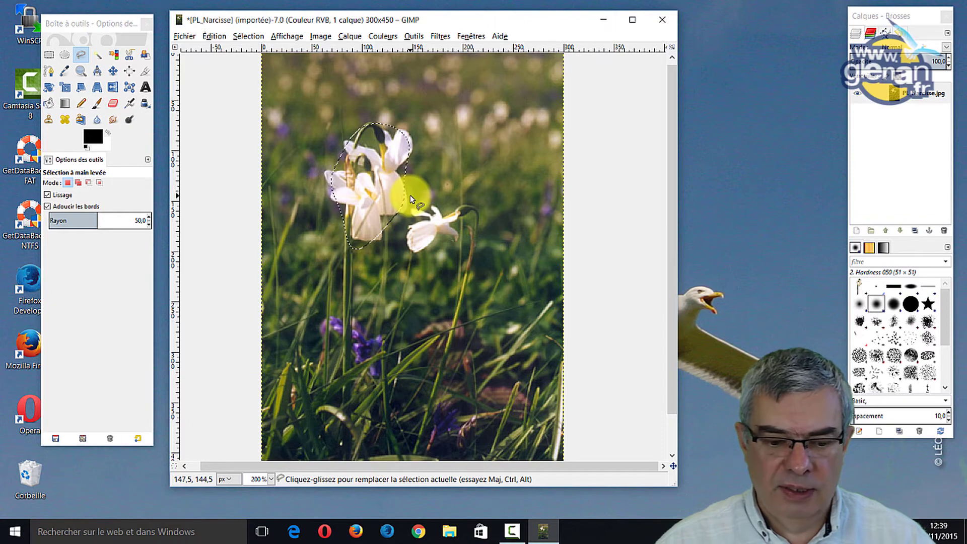
- Copy the selected flowers and create a new image filled with transparency
key("ctrl+c")
key("ctrl+n")
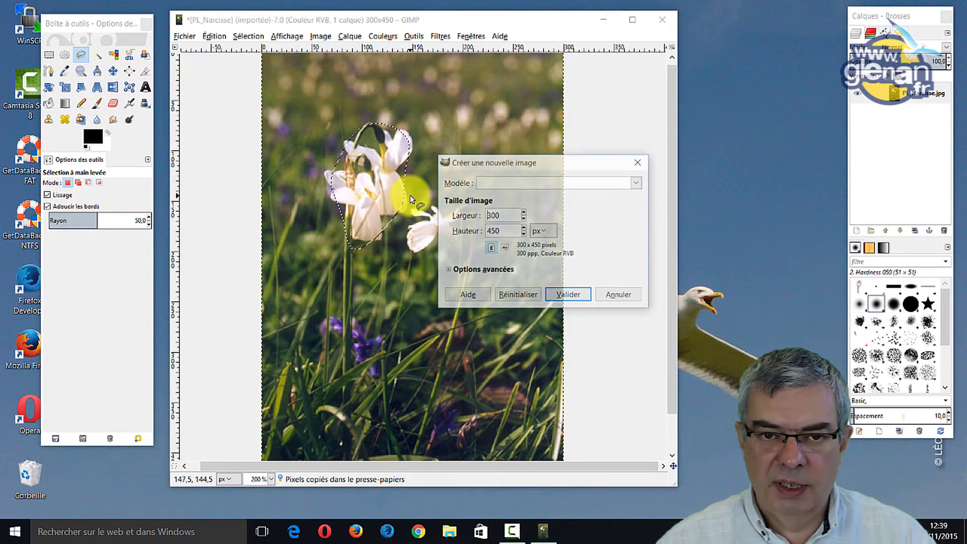
left_click(450, 272)
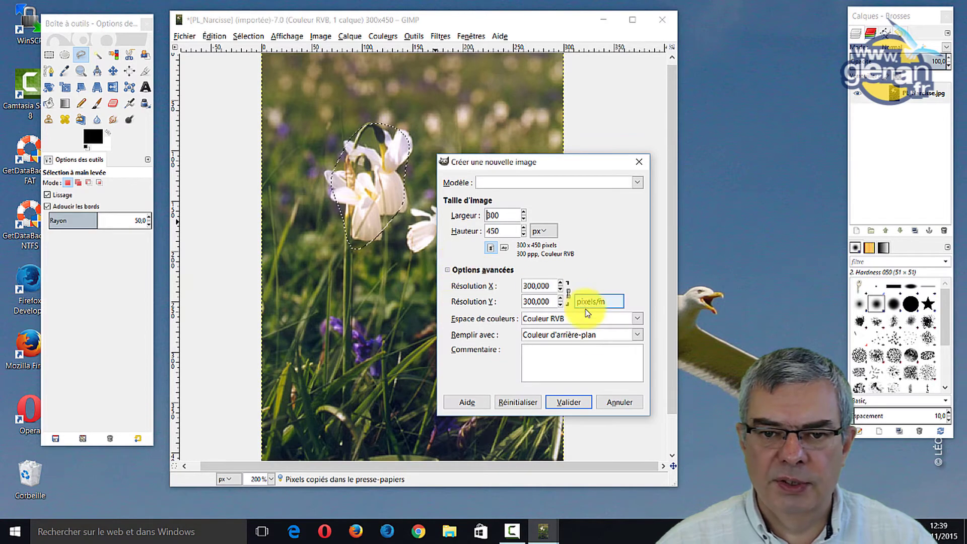
left_click(637, 335)
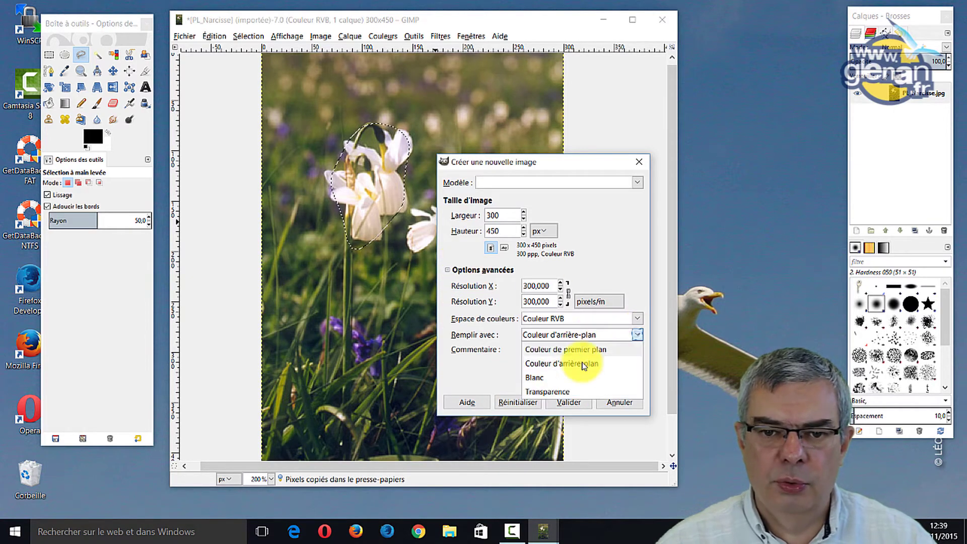
left_click(554, 394)
left_click(569, 402)
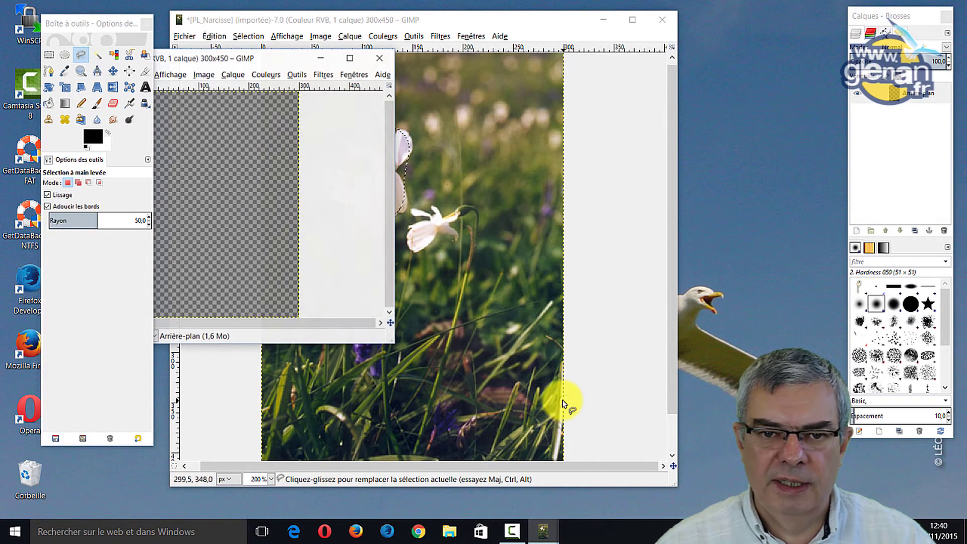
- Paste the flowers into the new image and zoom in to 400%
left_click_drag(197, 64, 486, 122)
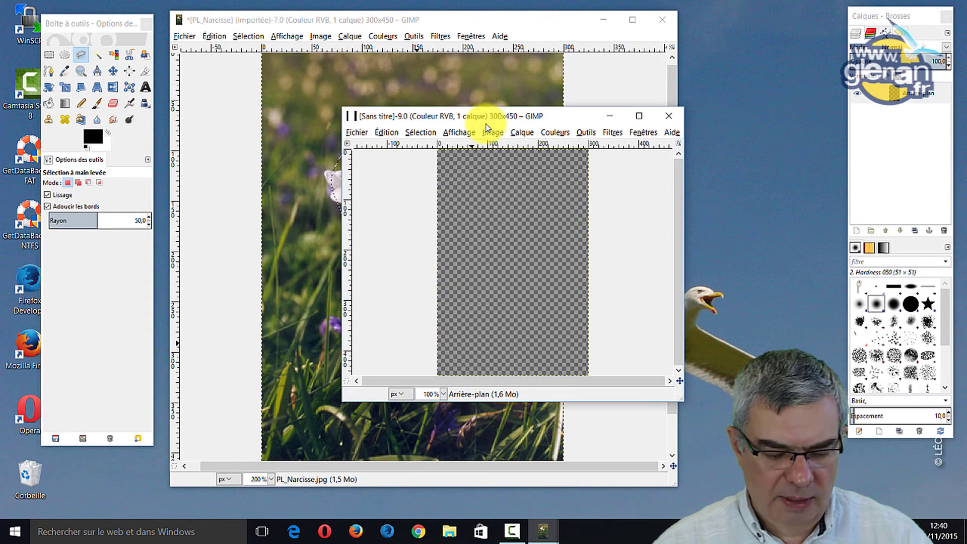
key("ctrl+v")
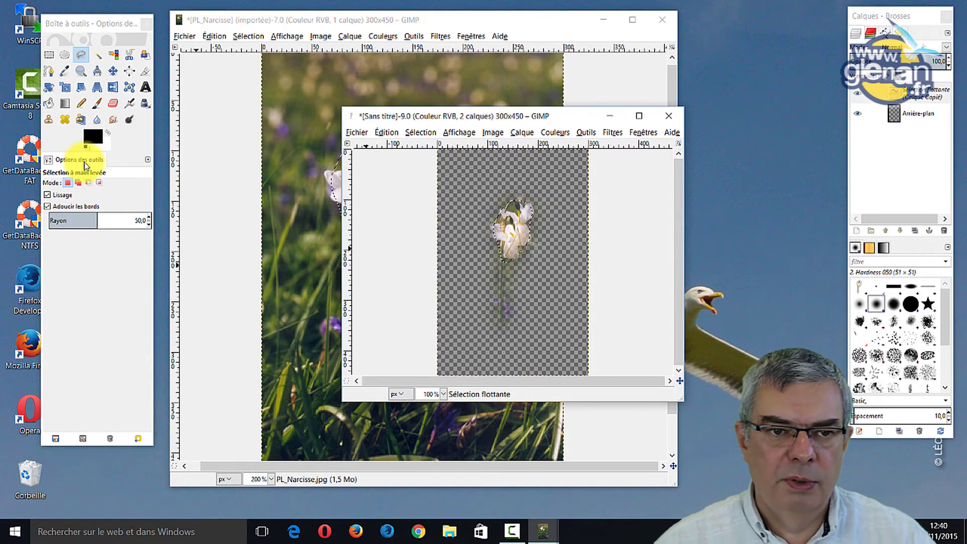
left_click(79, 73)
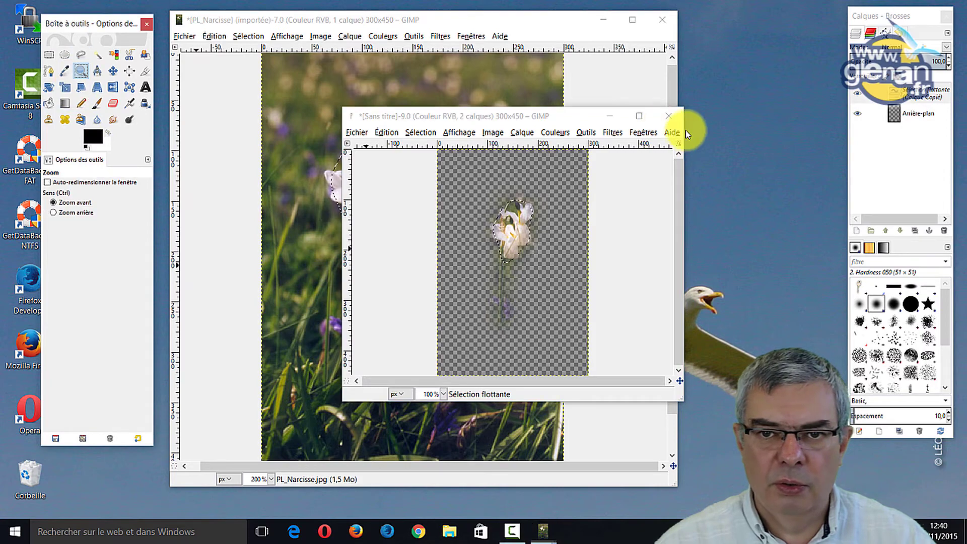
left_click(640, 117)
left_click(491, 223)
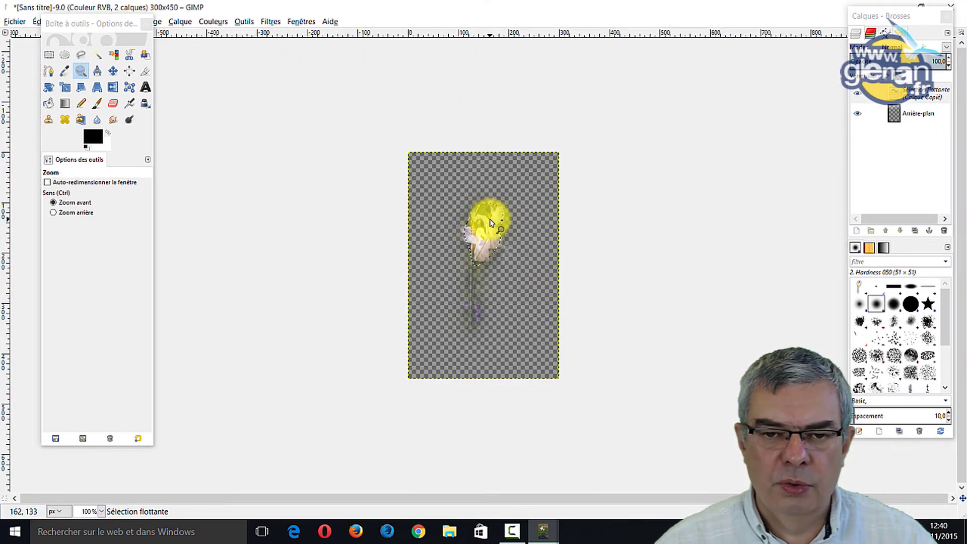
left_click(491, 223)
left_click(491, 223)
left_click(546, 305)
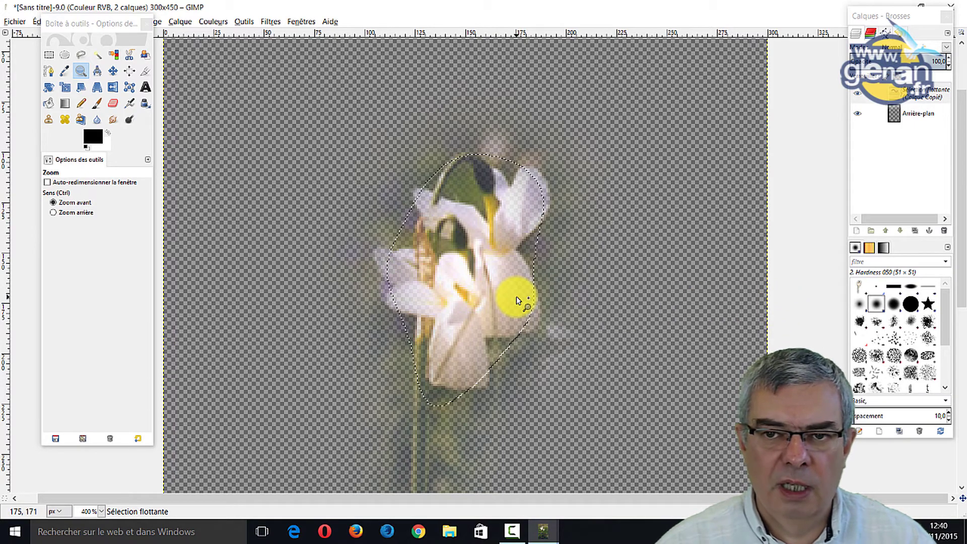
- Close the untitled flower image, discarding changes
double_click(380, 9)
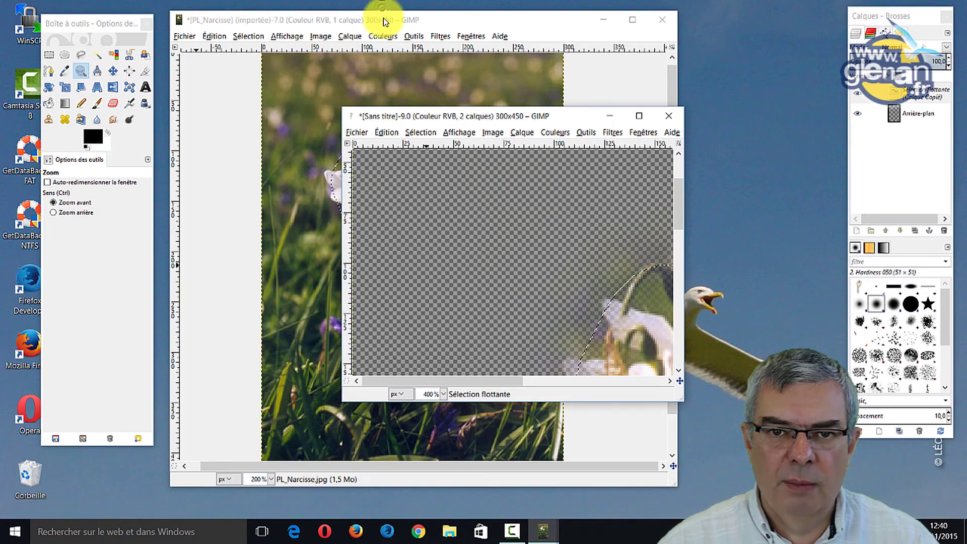
left_click(669, 117)
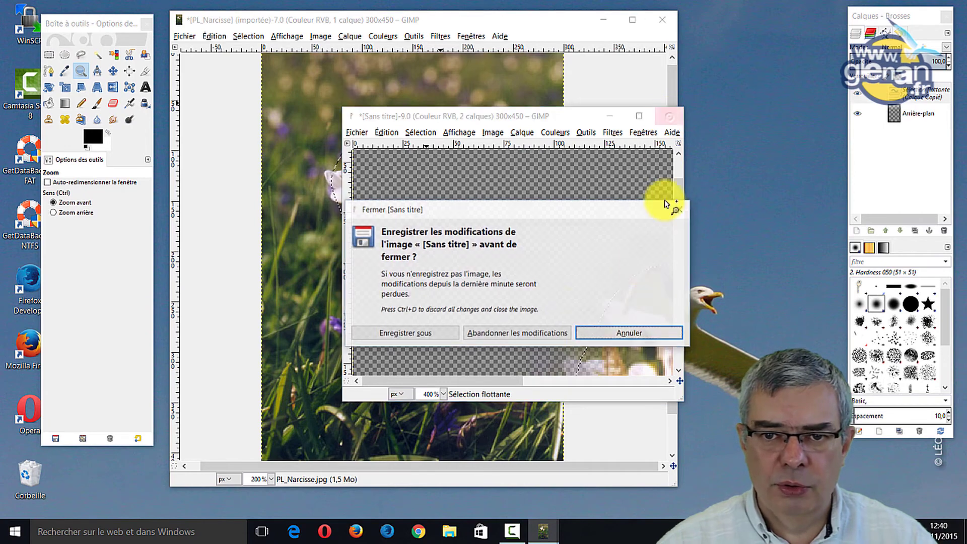
left_click(529, 334)
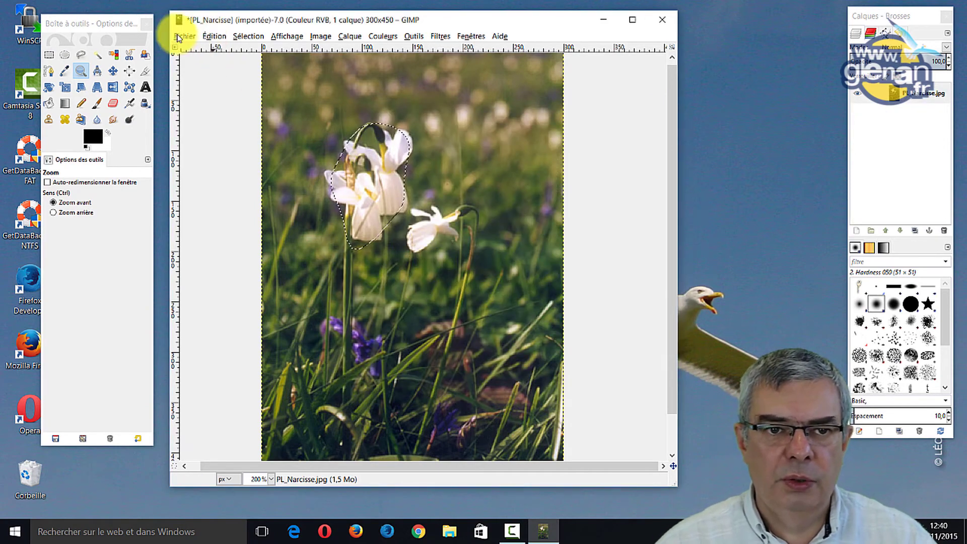
- Open the PL_loch_final.jpg lake photo
left_click(177, 36)
left_click(194, 63)
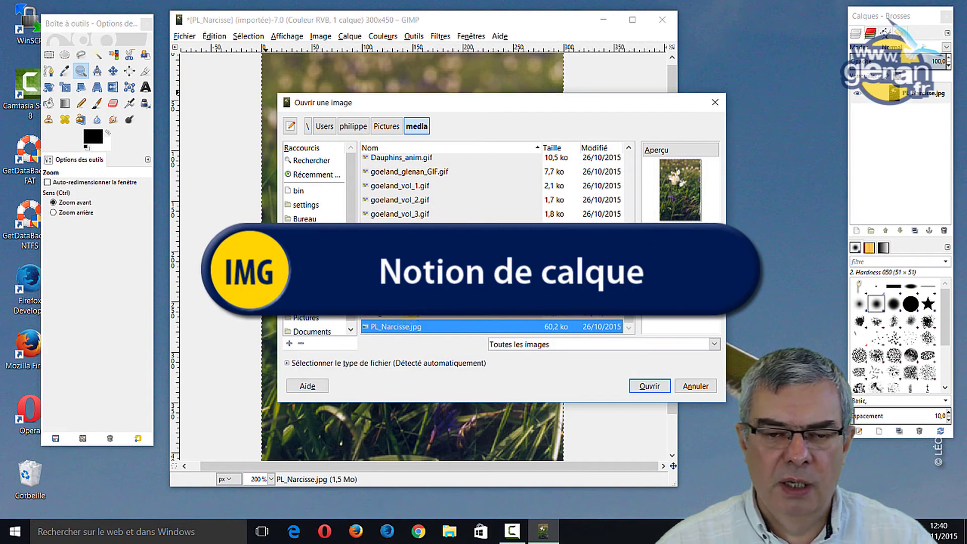
key("Up")
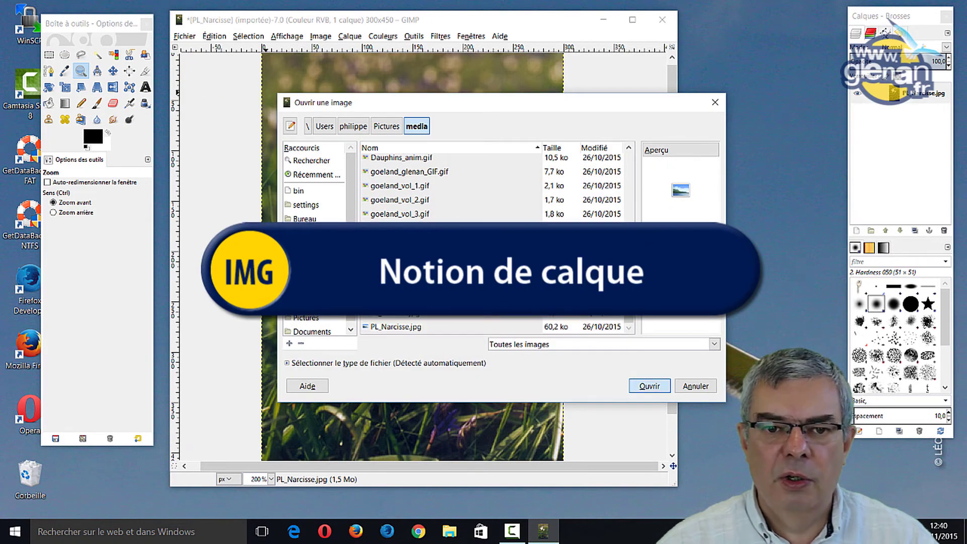
key("Return")
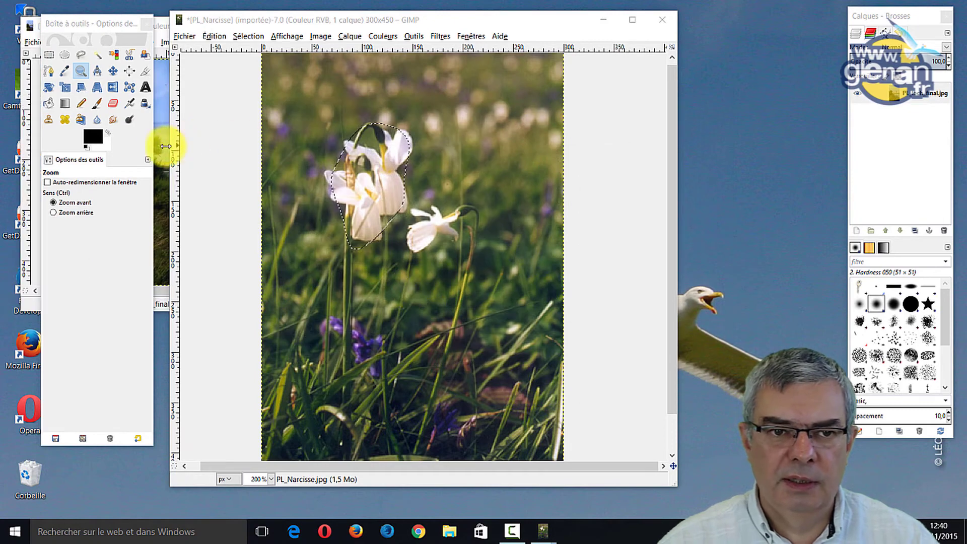
- Reposition and enlarge the lake photo window, then paste the flowers onto it
left_click(166, 146)
left_click_drag(199, 26, 547, 75)
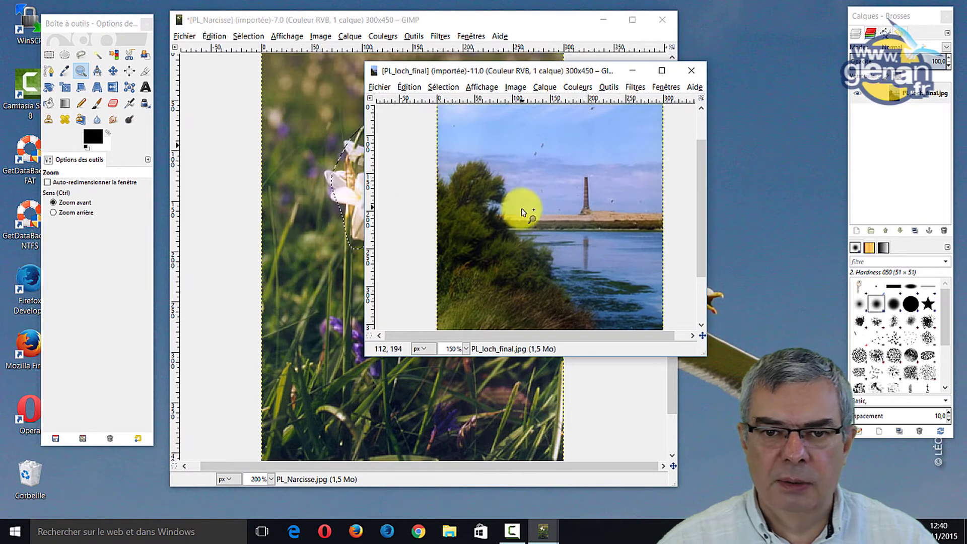
left_click_drag(702, 353, 780, 506)
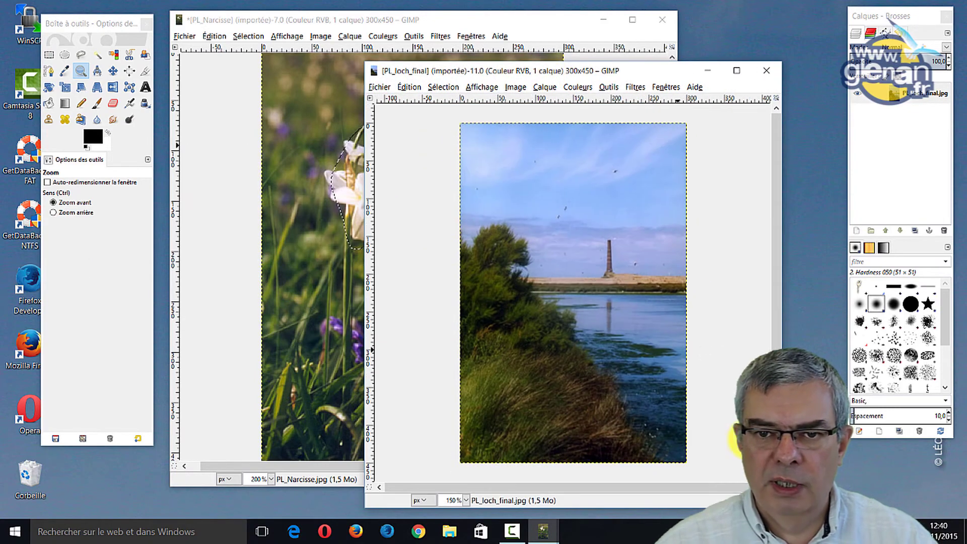
left_click_drag(600, 81, 524, 35)
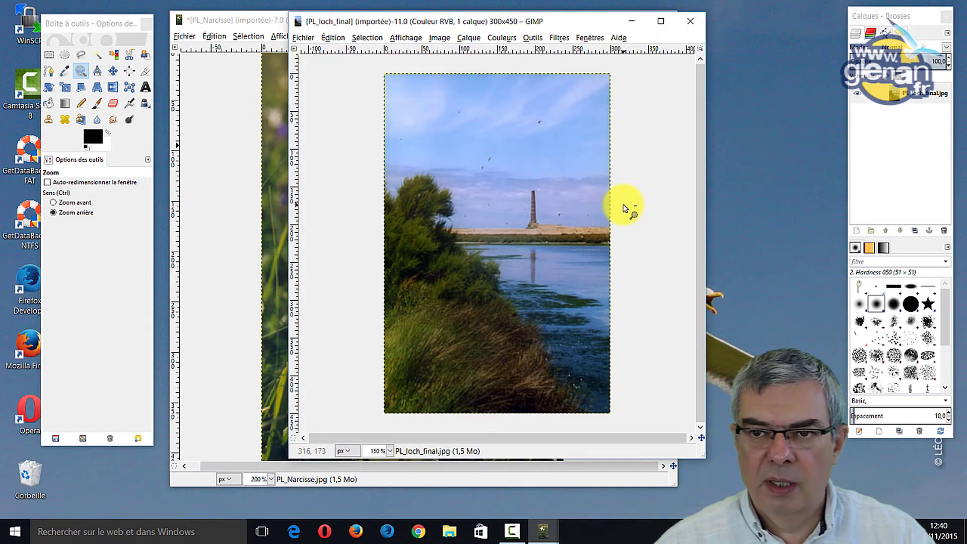
key("ctrl+v")
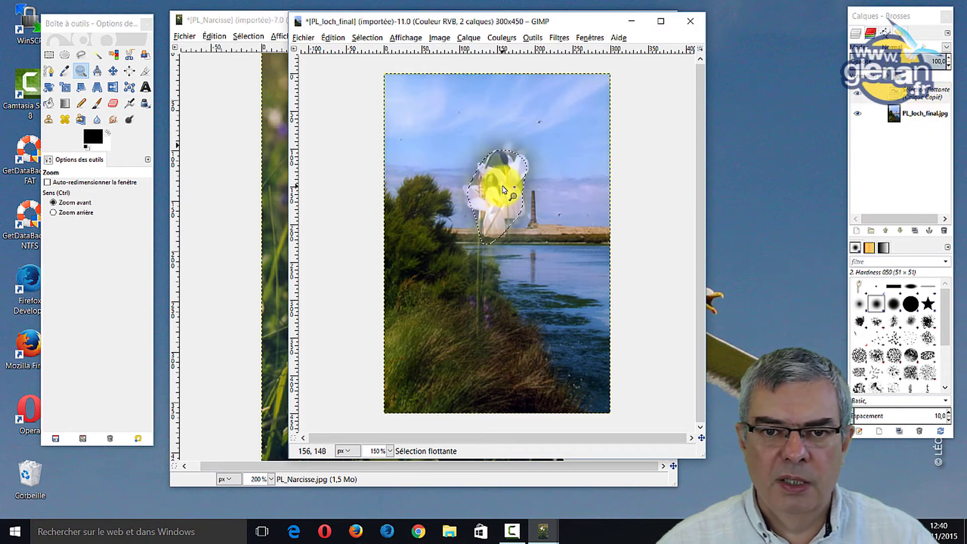
- Move the pasted flowers left and down with the Move tool and anchor them
left_click(117, 72)
mouse_move(493, 184)
left_mouse_down()
mouse_move(447, 215)
mouse_move(480, 226)
left_mouse_up()
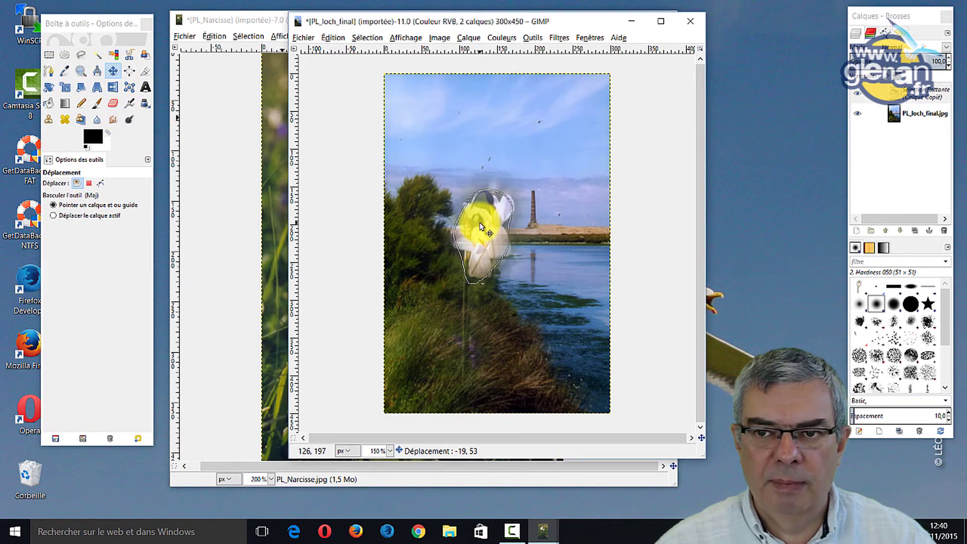
left_click(545, 242)
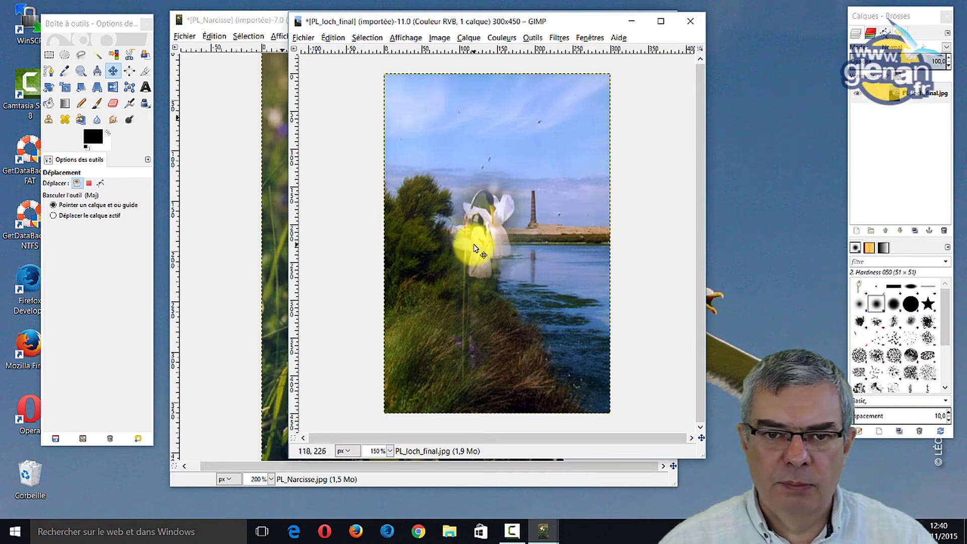
- Undo the layer shift and the paste, restoring the original lake photo
left_click_drag(473, 244, 524, 232)
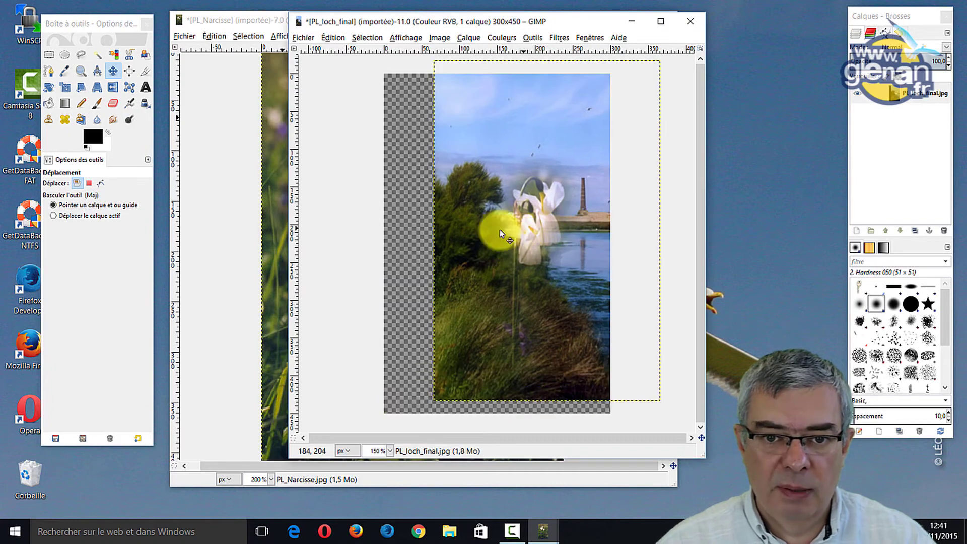
key("ctrl+z")
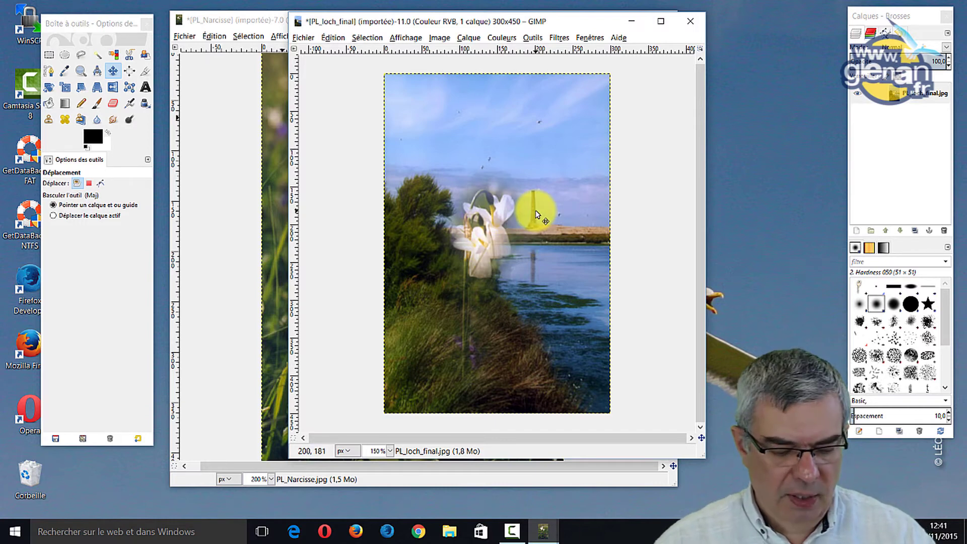
key("ctrl+z")
key("ctrl+z")
key("ctrl+z")
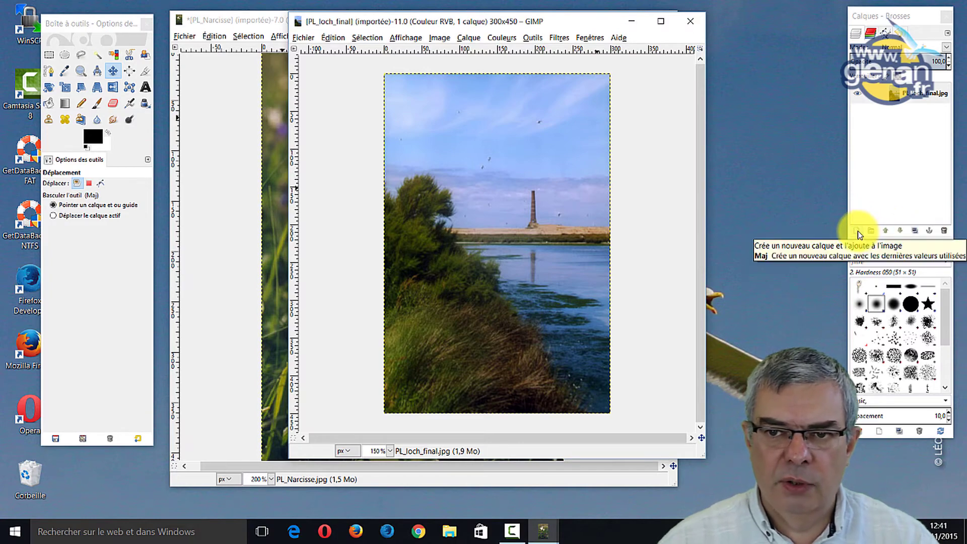
- Add a new transparent layer to the lake photo
left_click(857, 231)
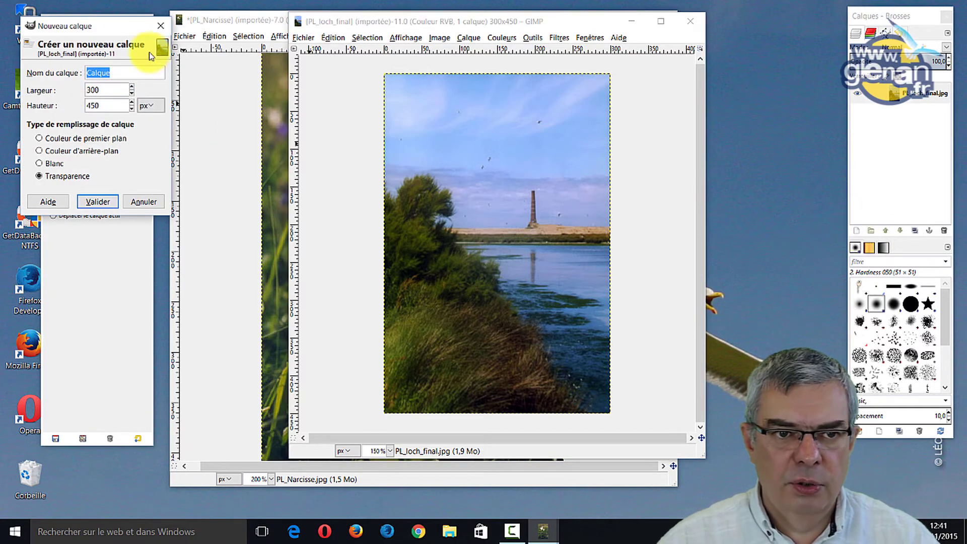
mouse_move(96, 25)
left_mouse_down()
mouse_move(116, 38)
mouse_move(733, 59)
left_mouse_up()
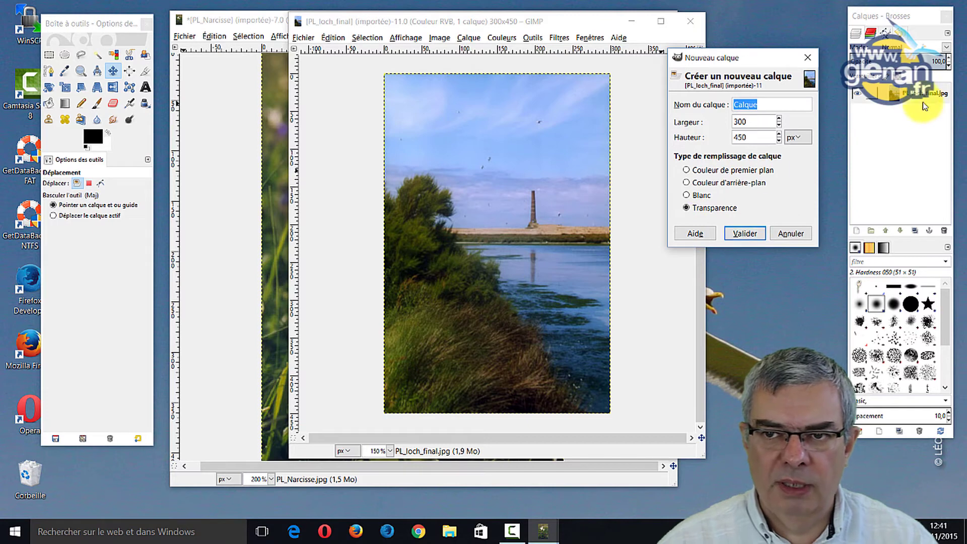
left_click(747, 234)
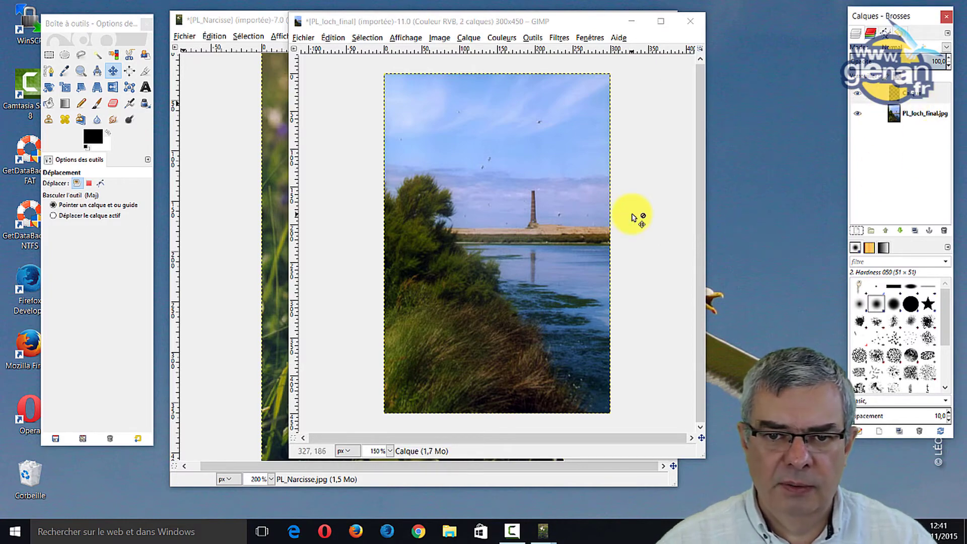
- Paste the narcissus, drag it down-left beside the tower and anchor it to the new layer
key("ctrl+v")
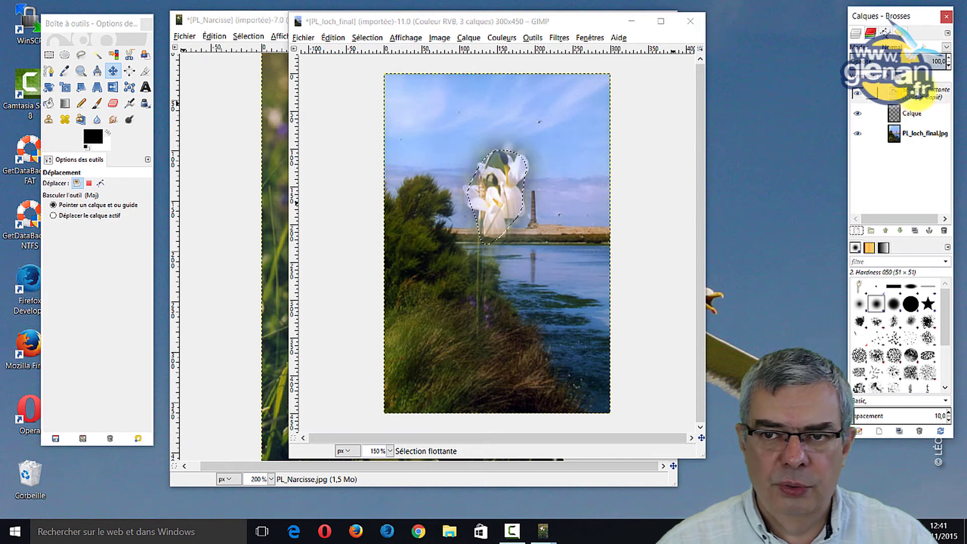
left_click(504, 204)
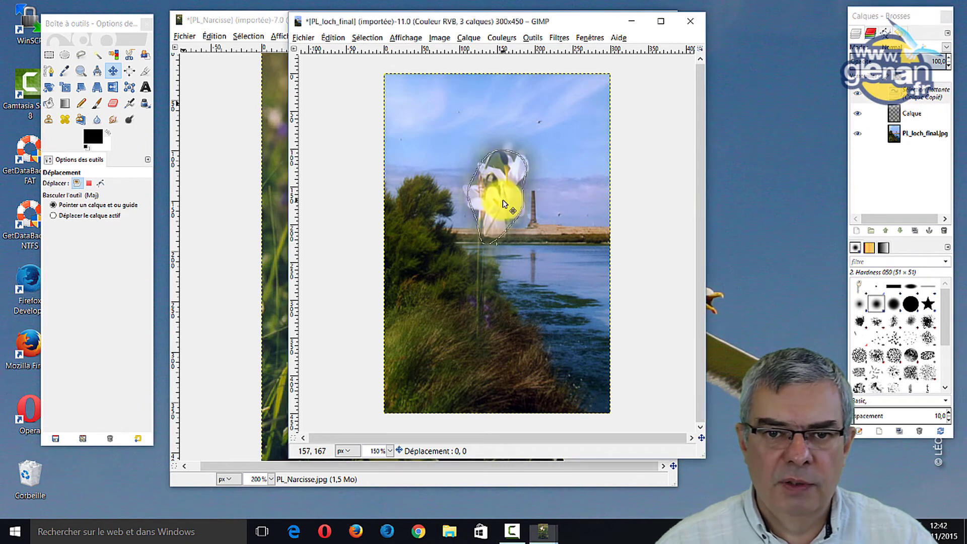
left_click_drag(504, 204, 471, 230)
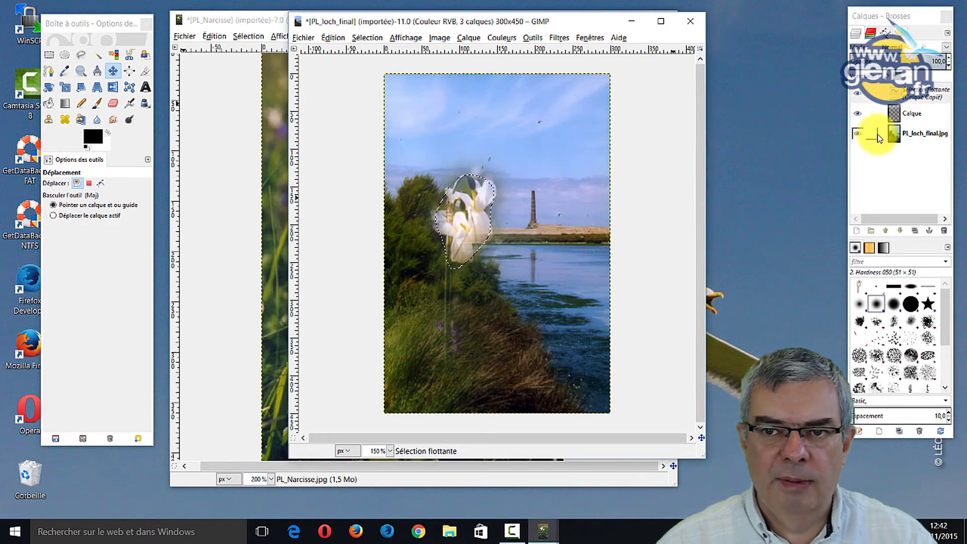
left_click(592, 216)
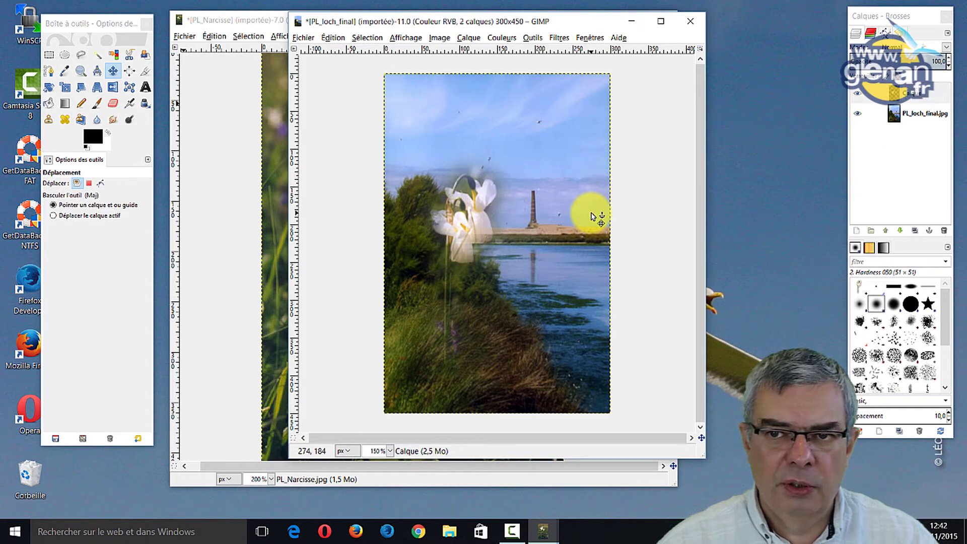
- Switch between the flower and loch layers and toggle the flower layer's visibility to check it
left_click(911, 104)
left_click(908, 120)
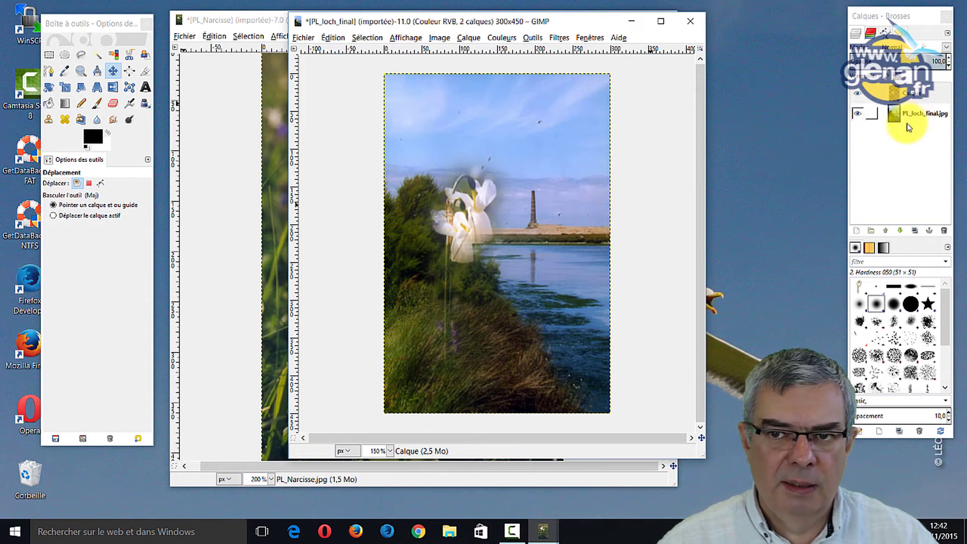
left_click(913, 94)
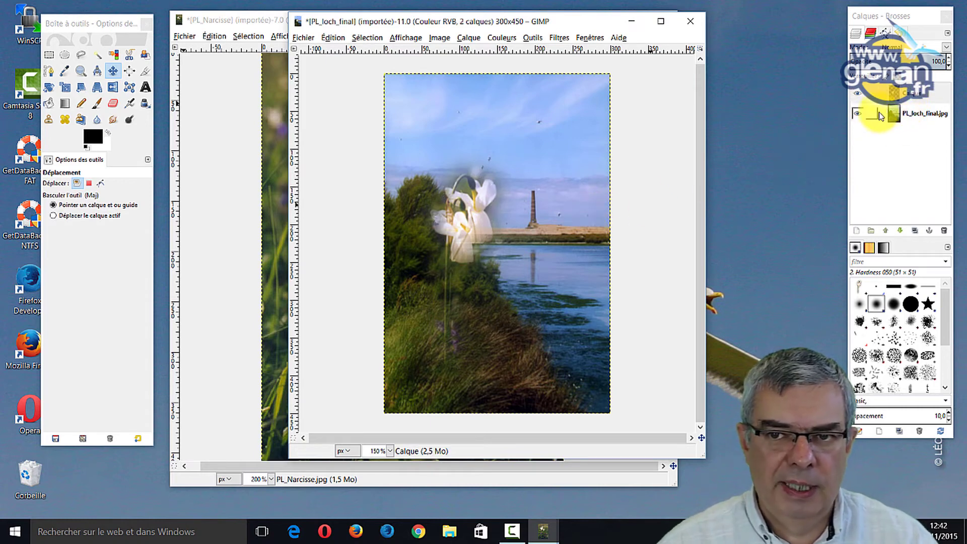
left_click(858, 94)
left_click(858, 94)
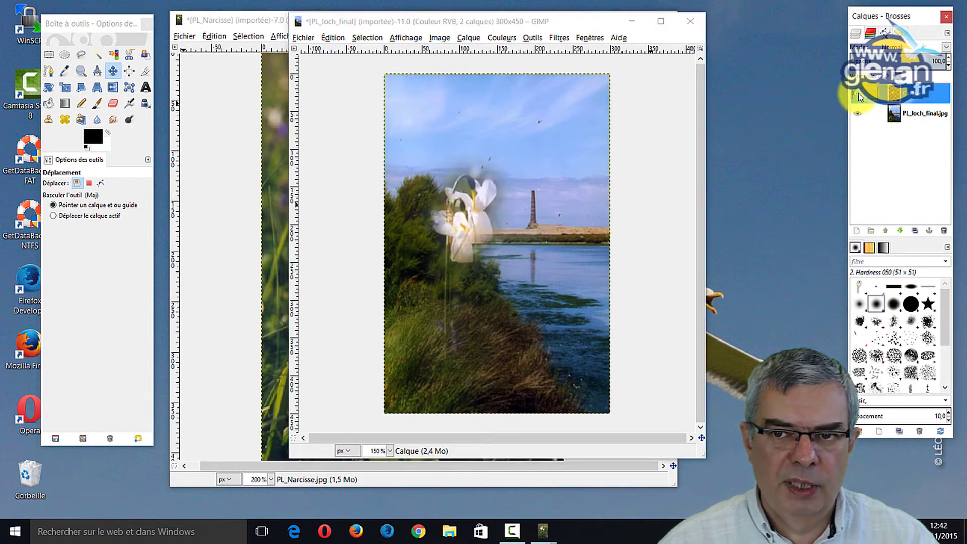
- Scale the narcissus layer to 155 × 203 px and move it right onto the grassy bank
left_click(859, 114)
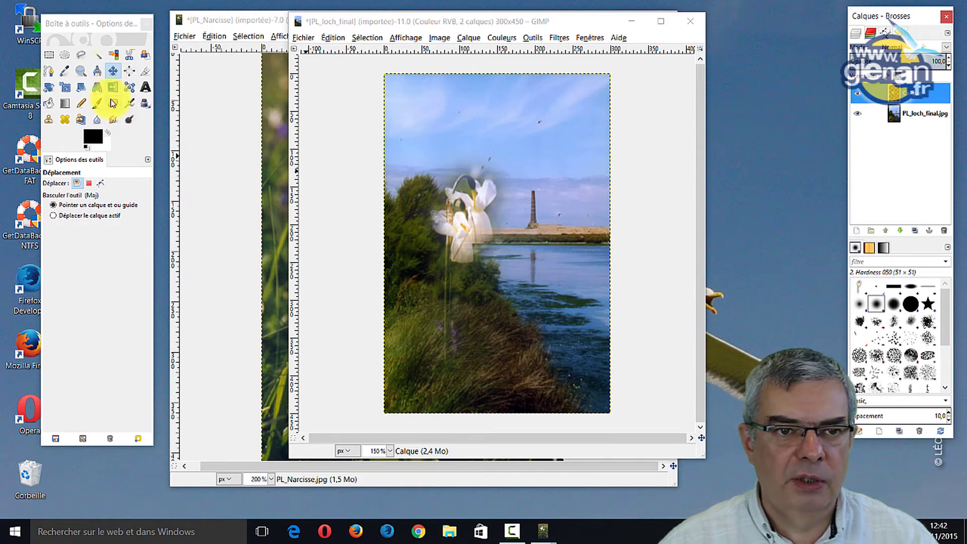
left_click(65, 89)
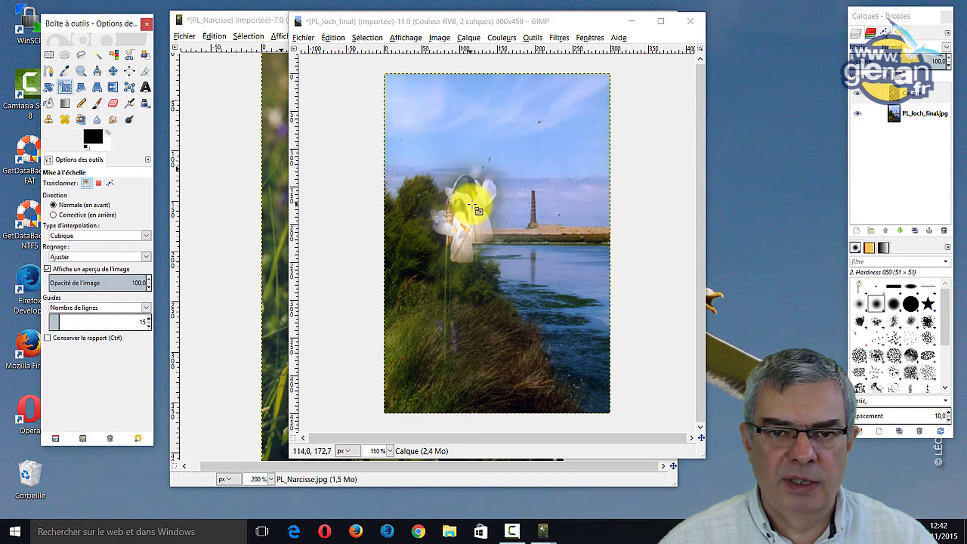
mouse_move(503, 176)
left_mouse_down()
mouse_move(390, 341)
mouse_move(434, 335)
mouse_move(395, 360)
left_mouse_up()
key("Return")
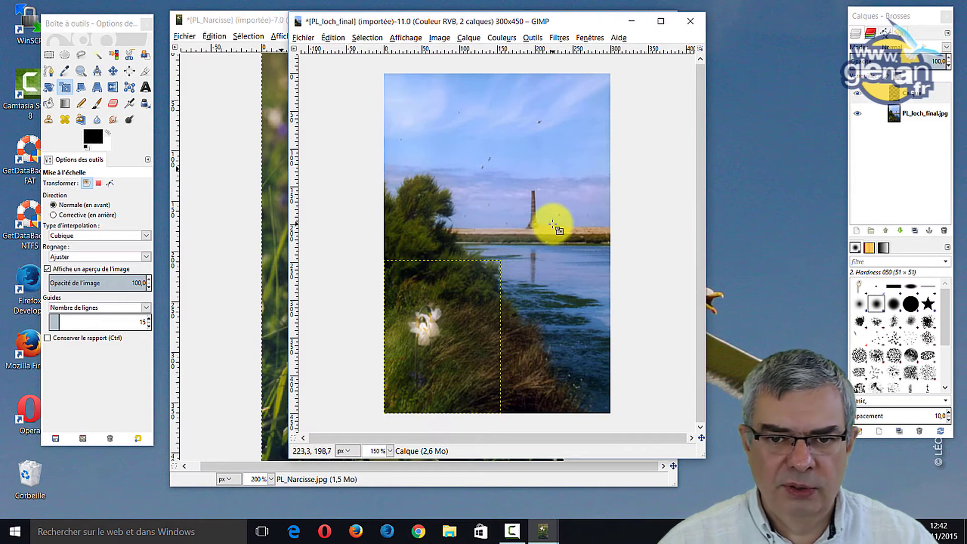
left_click(532, 231)
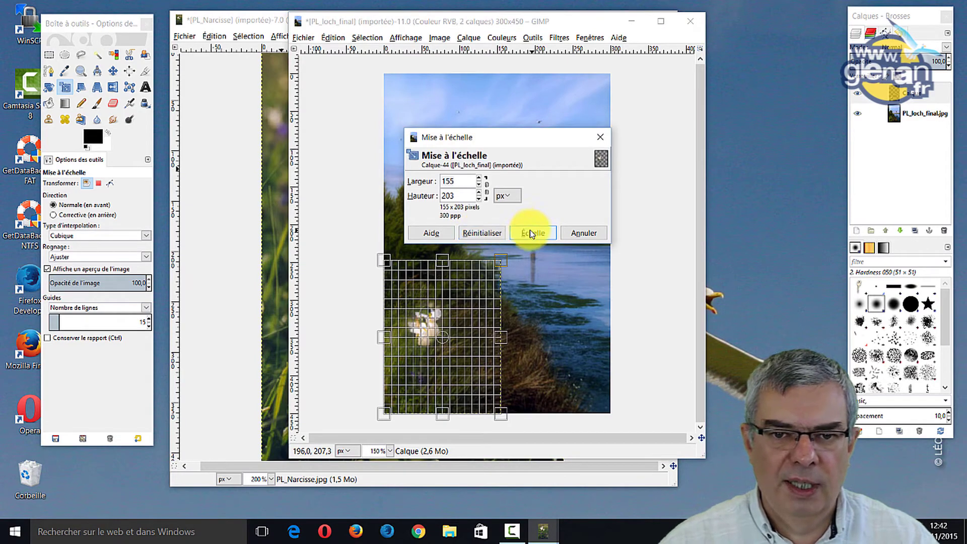
left_click(530, 232)
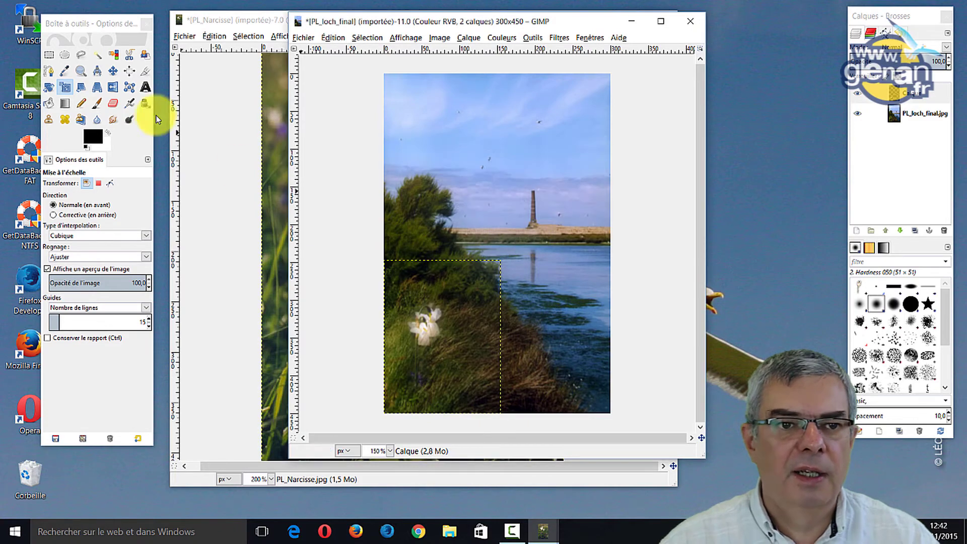
left_click(112, 71)
left_click_drag(419, 337, 458, 326)
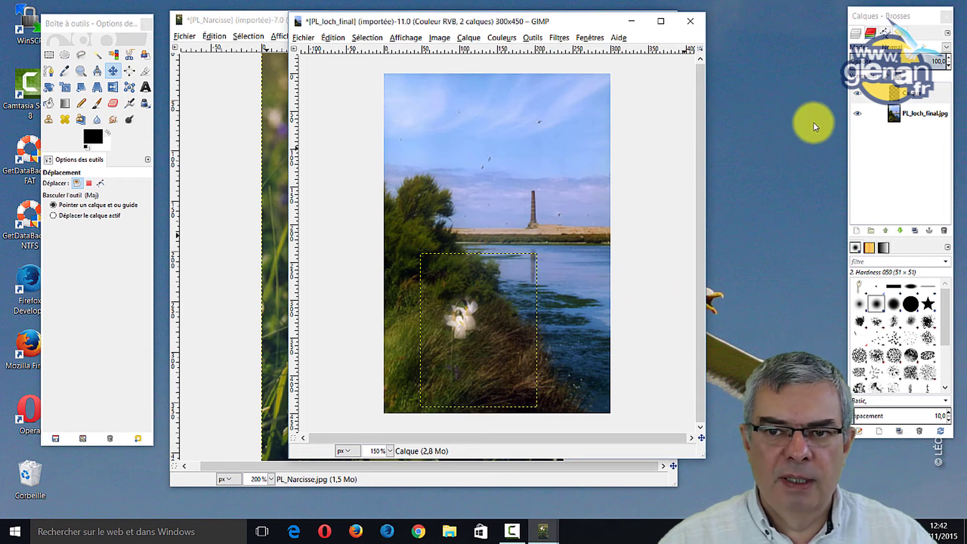
- Make the PL_loch_final.jpg layer active and close the loch image window
left_click(926, 116)
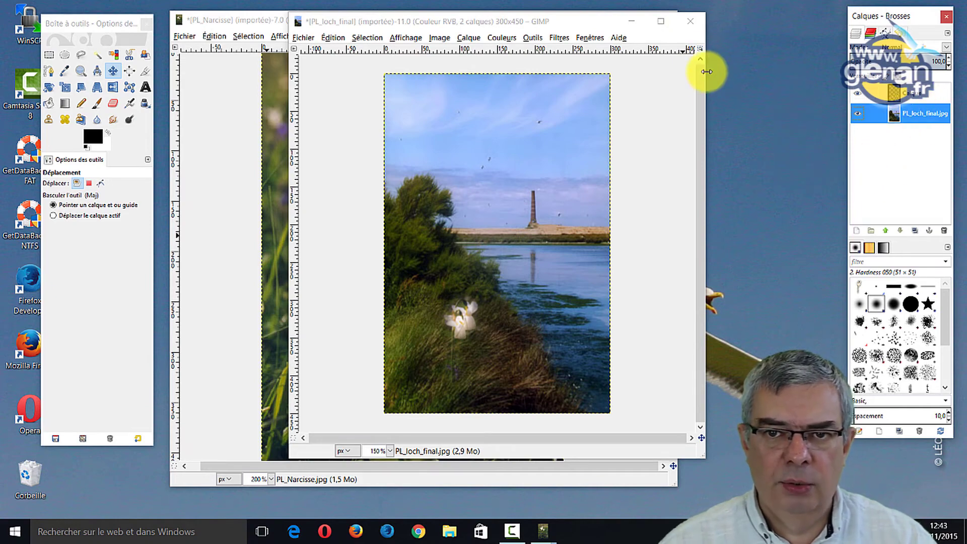
left_click(697, 22)
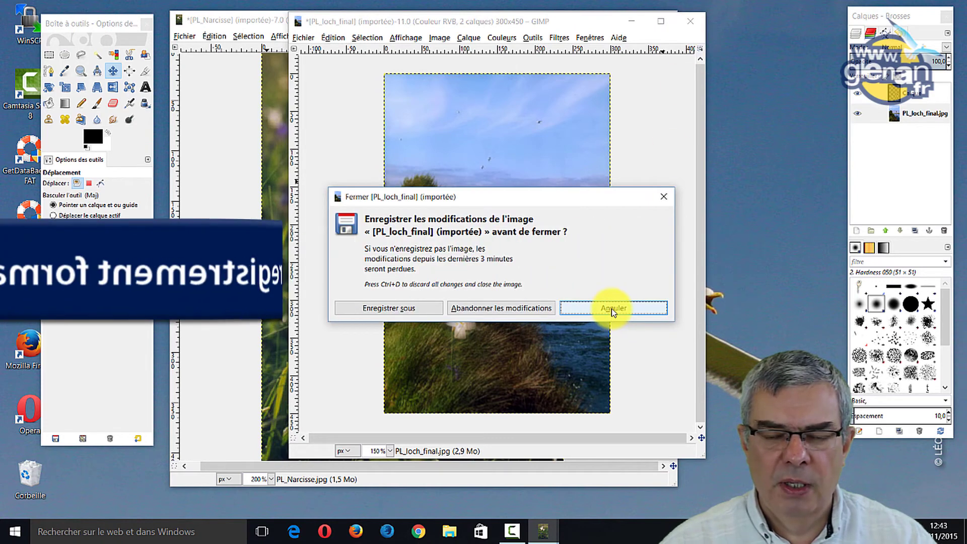
- Save the composite as PL_loch_final.xcf in media, then close PL_Narcisse discarding its changes
left_click(409, 308)
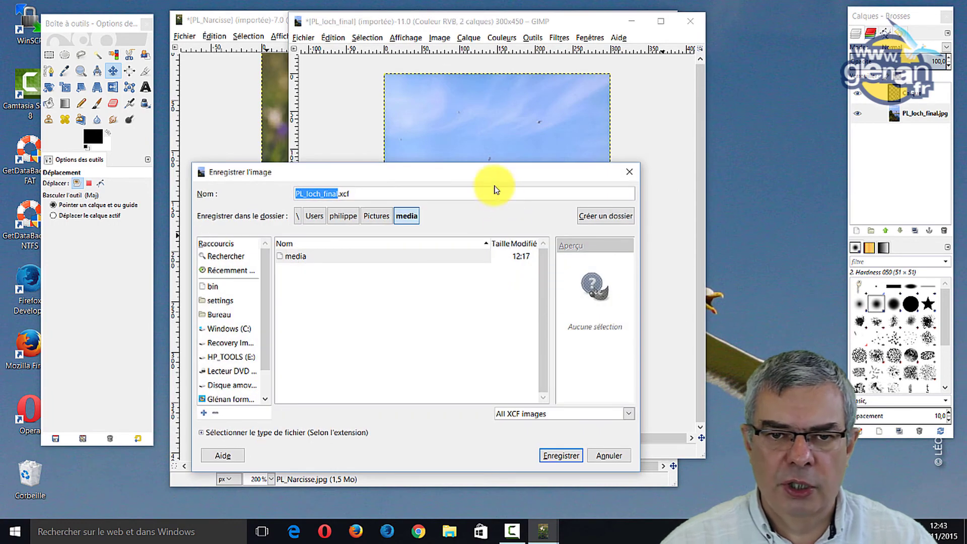
left_click_drag(493, 179, 537, 116)
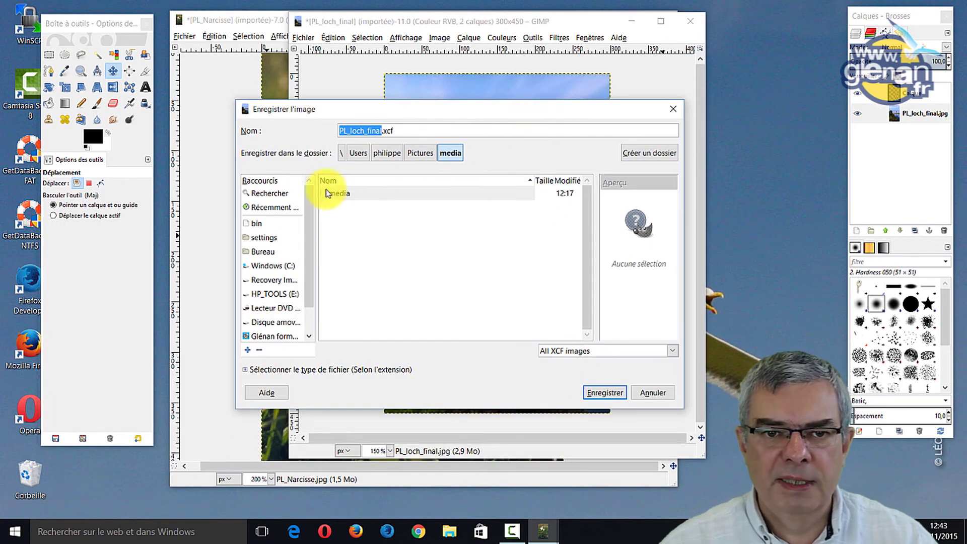
mouse_move(350, 136)
left_mouse_down()
mouse_move(394, 132)
mouse_move(381, 131)
left_mouse_up()
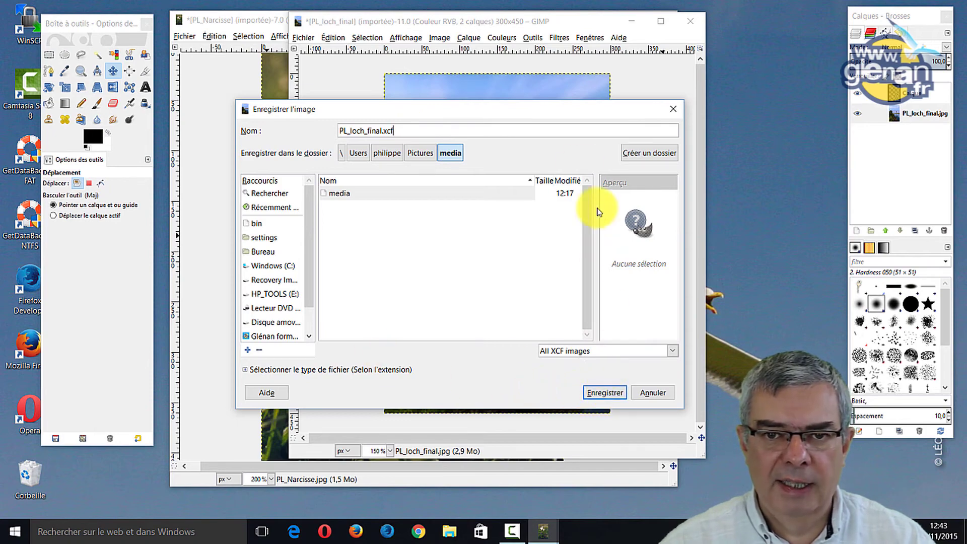
left_click_drag(550, 113, 587, 128)
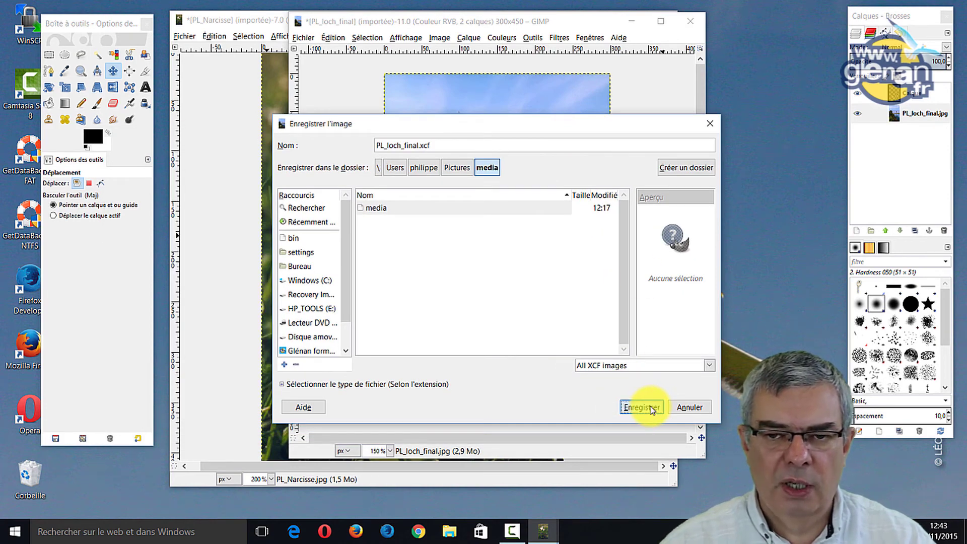
left_click(651, 408)
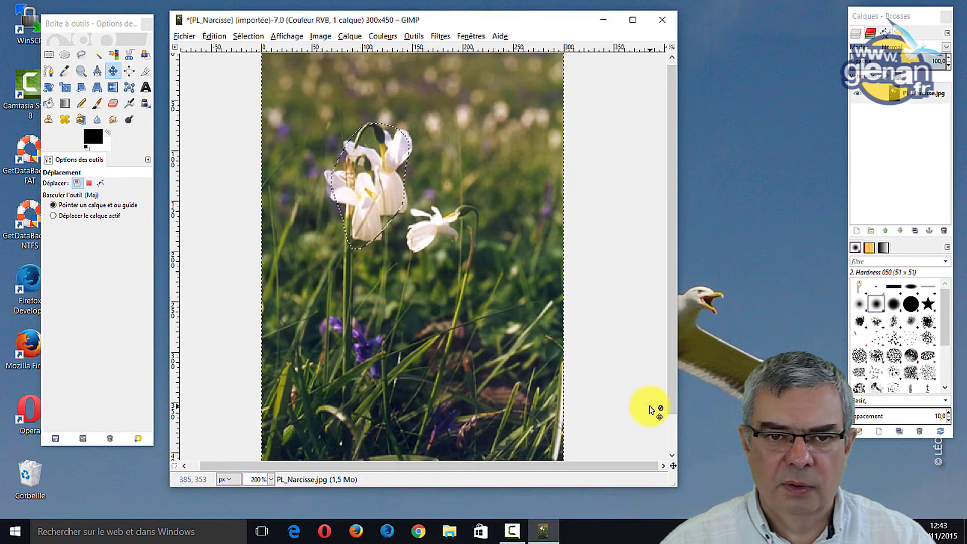
left_click(661, 20)
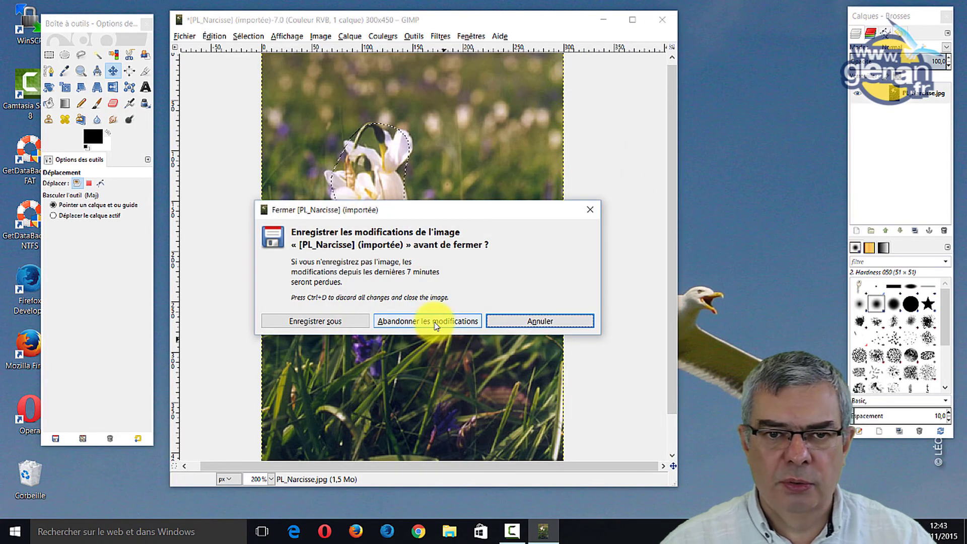
left_click(436, 324)
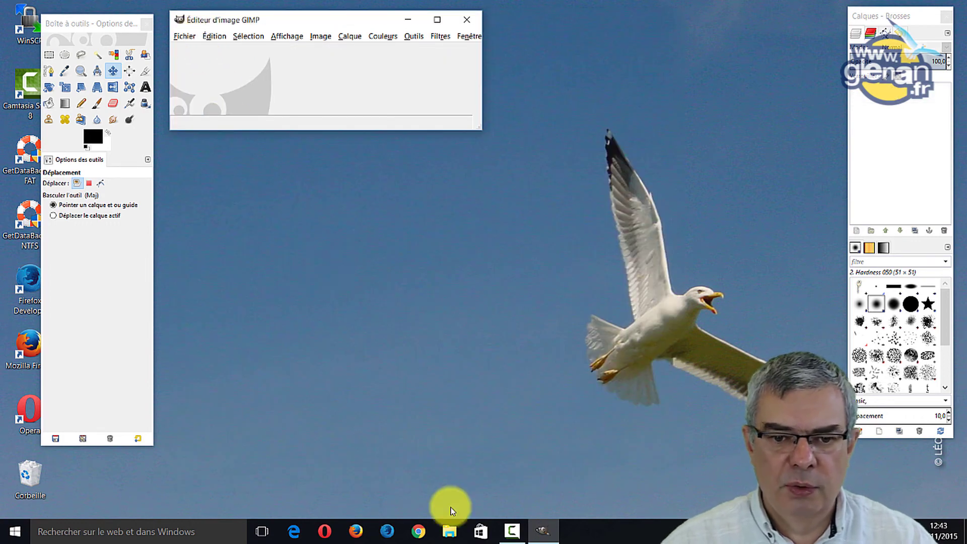
- In File Explorer's media folder, try opening PL_loch_final.xcf and dismiss the app-choice prompt
left_click(450, 532)
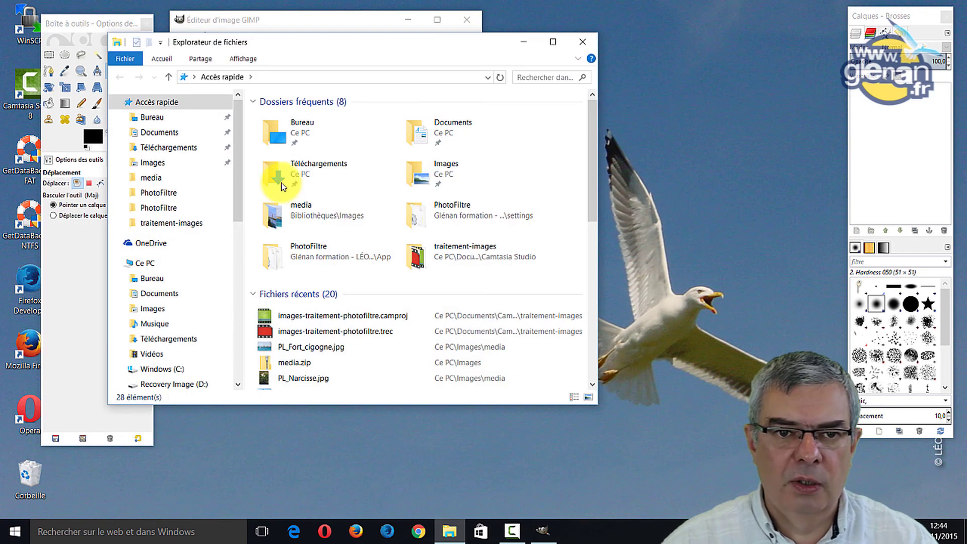
double_click(316, 203)
scroll(323, 204, "down", 3)
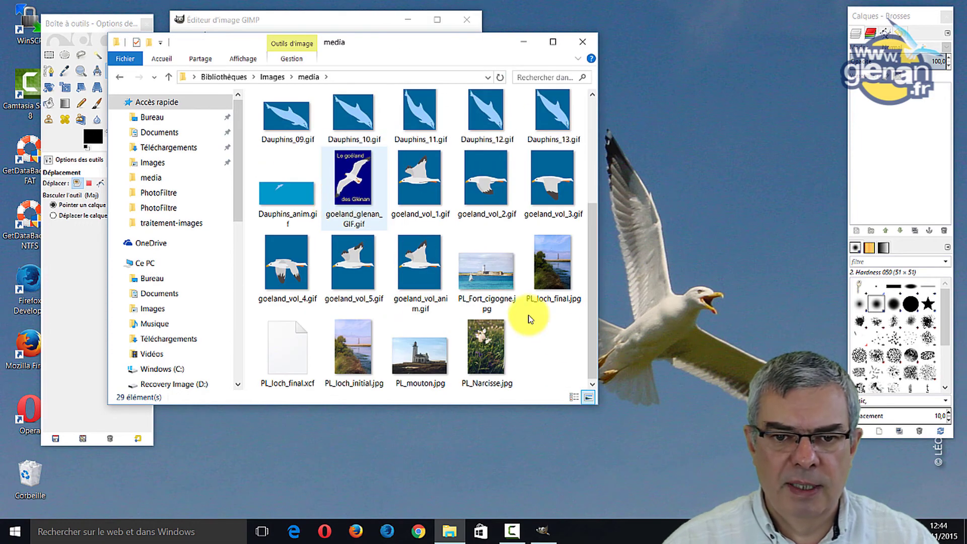
left_click(287, 352)
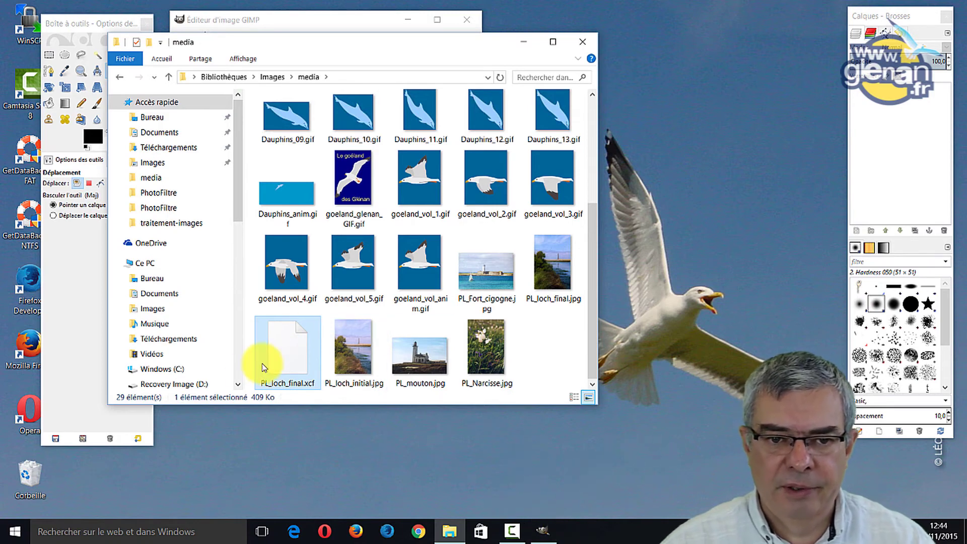
mouse_move(287, 351)
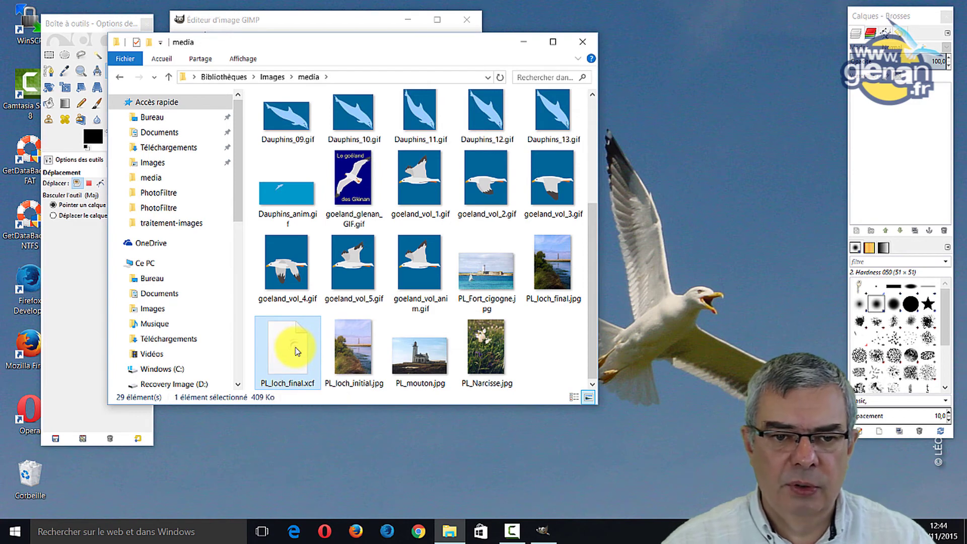
double_click(296, 351)
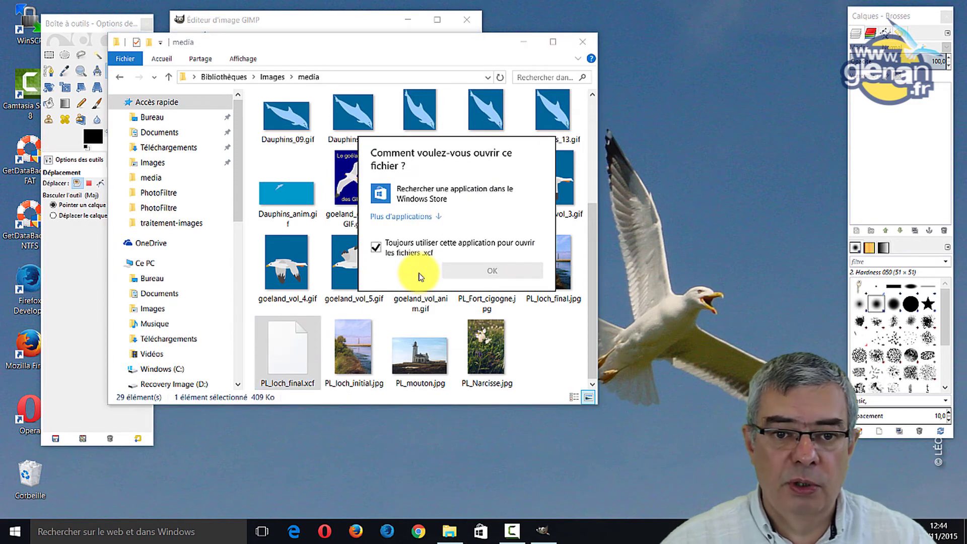
left_click(277, 377)
- Open the PL_loch_final.xcf project from File > Open
left_click(320, 22)
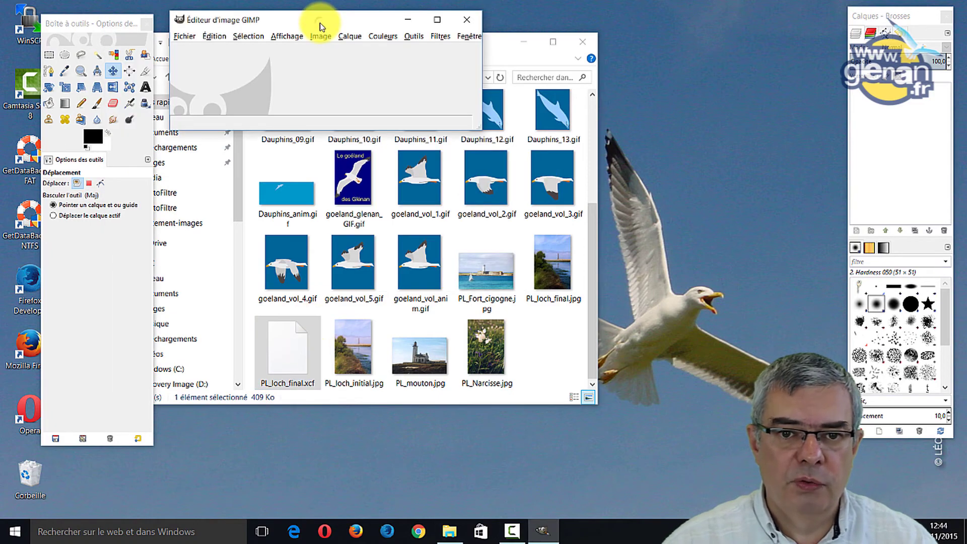
left_click(183, 38)
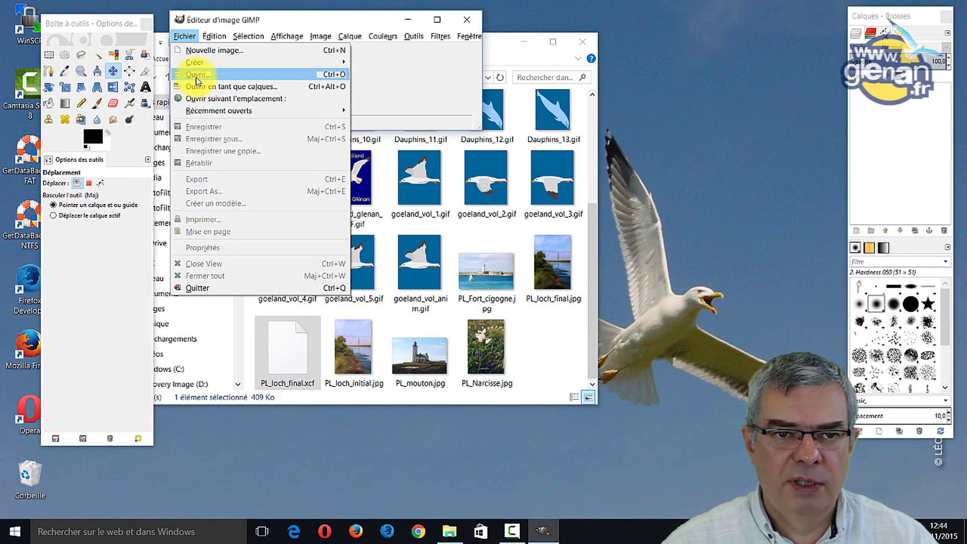
left_click(196, 77)
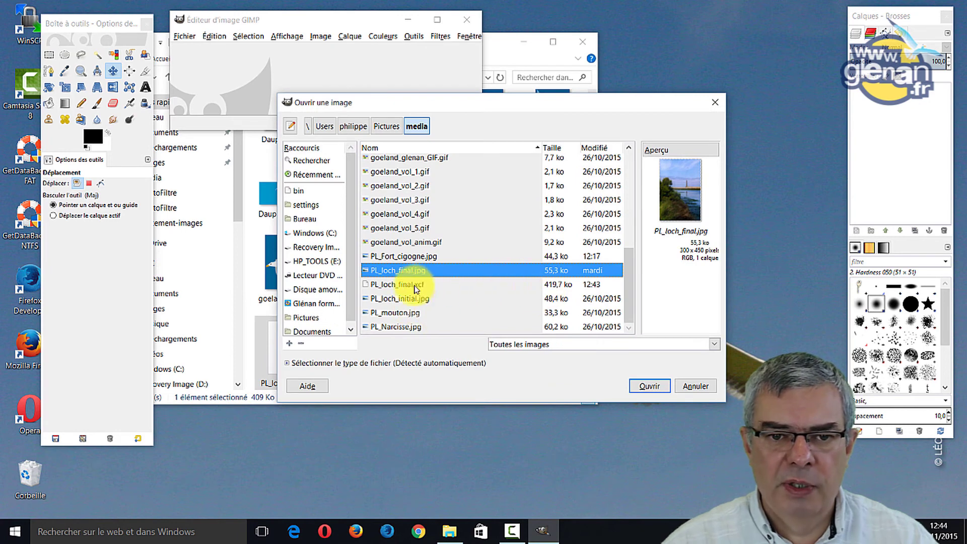
left_click(414, 285)
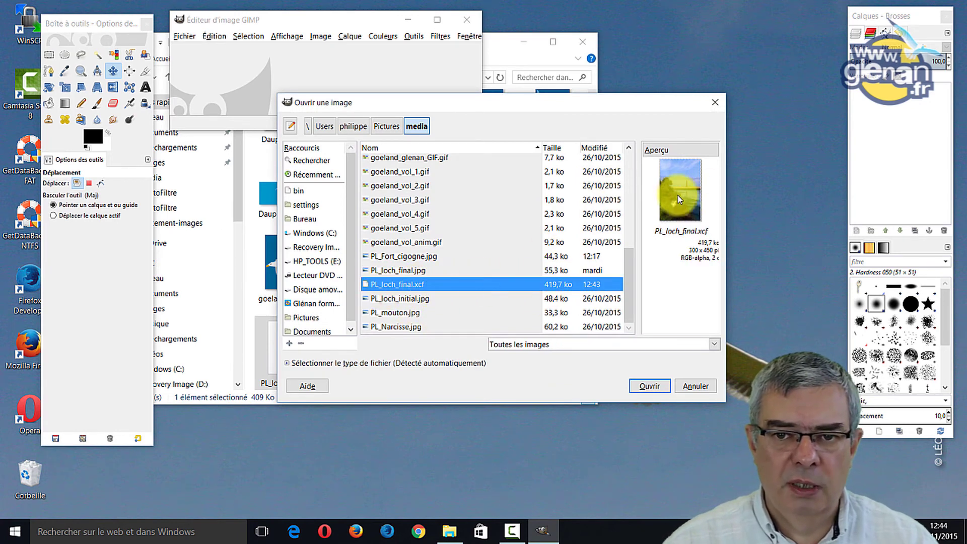
left_click(648, 387)
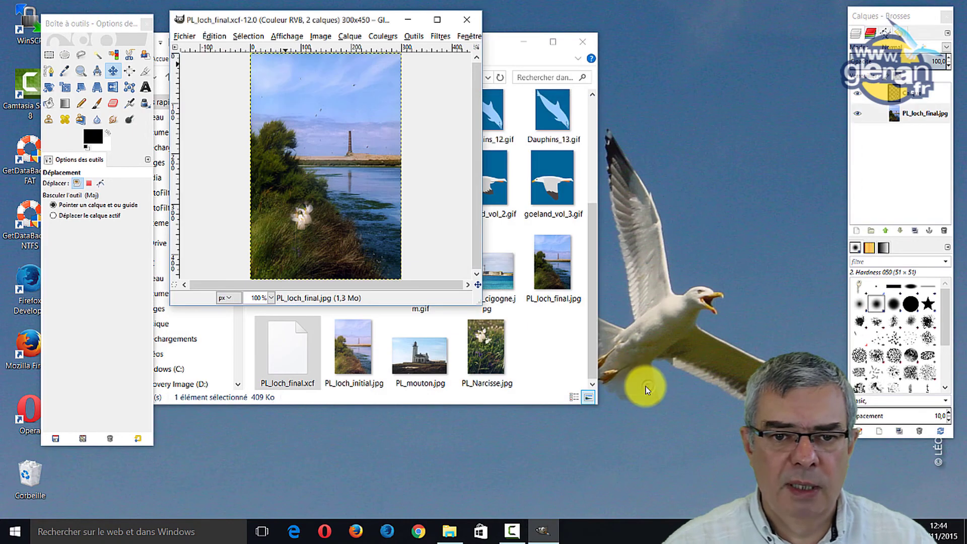
- Enlarge the image window, pick the Zoom tool and activate the PL_loch_final.jpg layer
left_click_drag(476, 302, 667, 498)
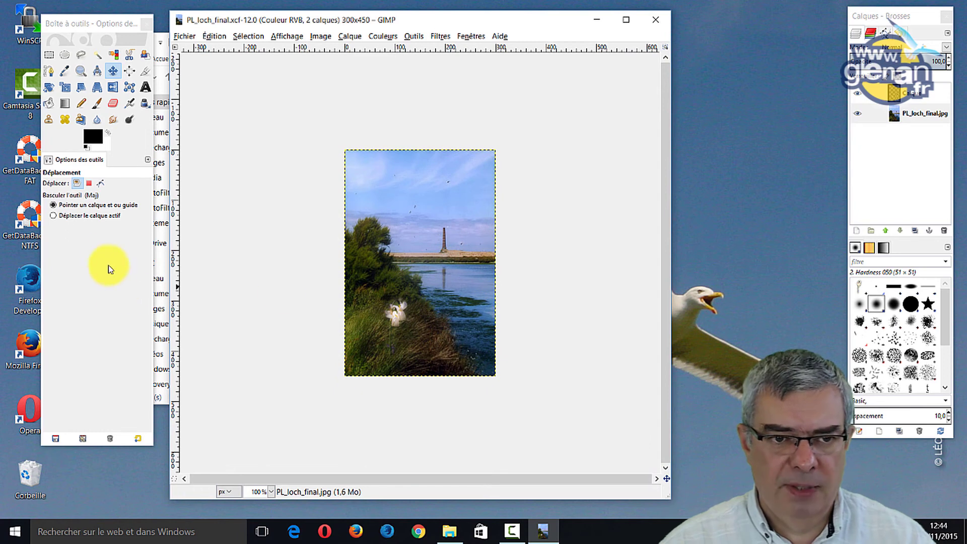
left_click(81, 72)
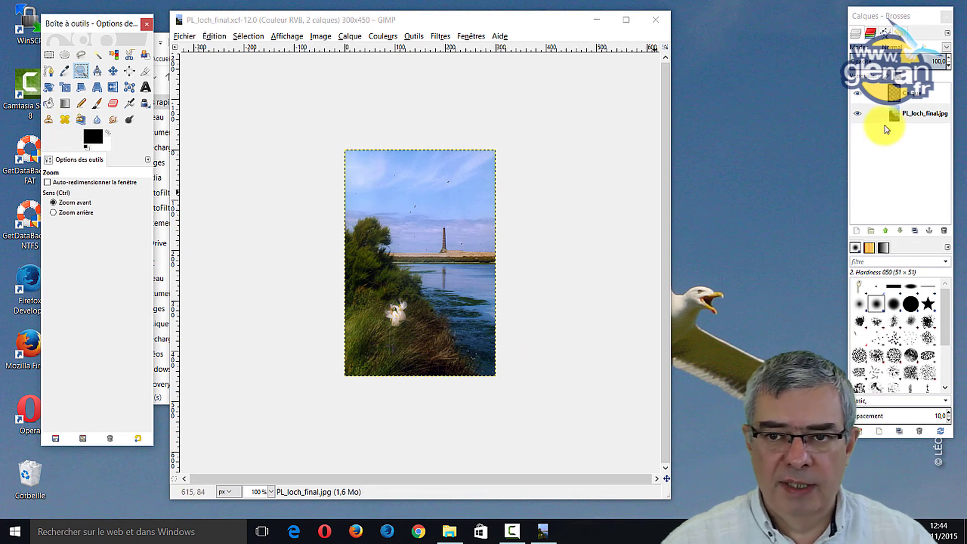
left_click(862, 94)
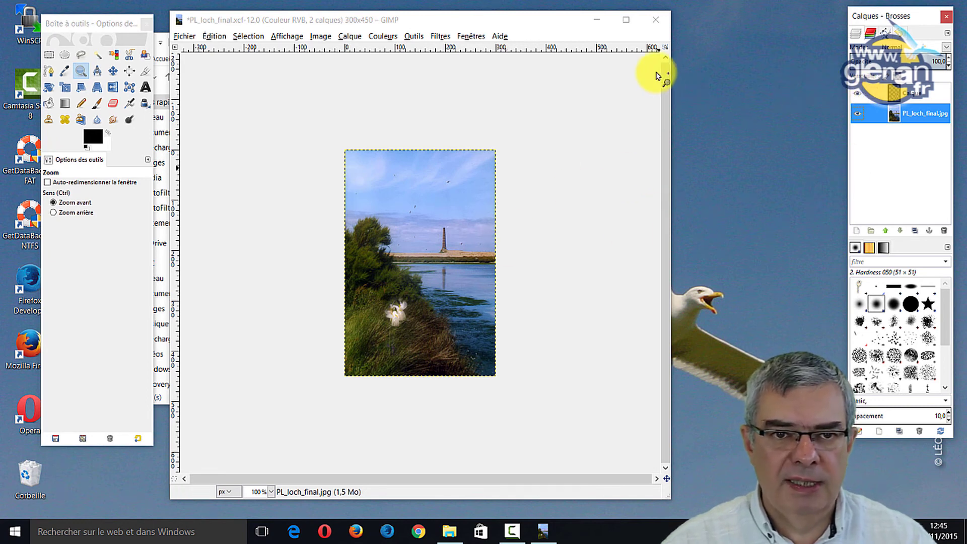
left_click(185, 36)
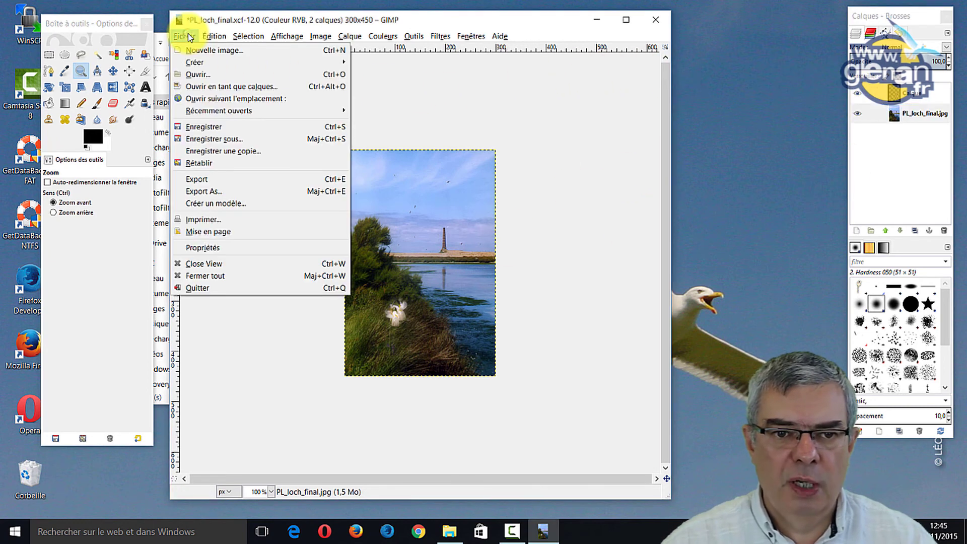
left_click(216, 139)
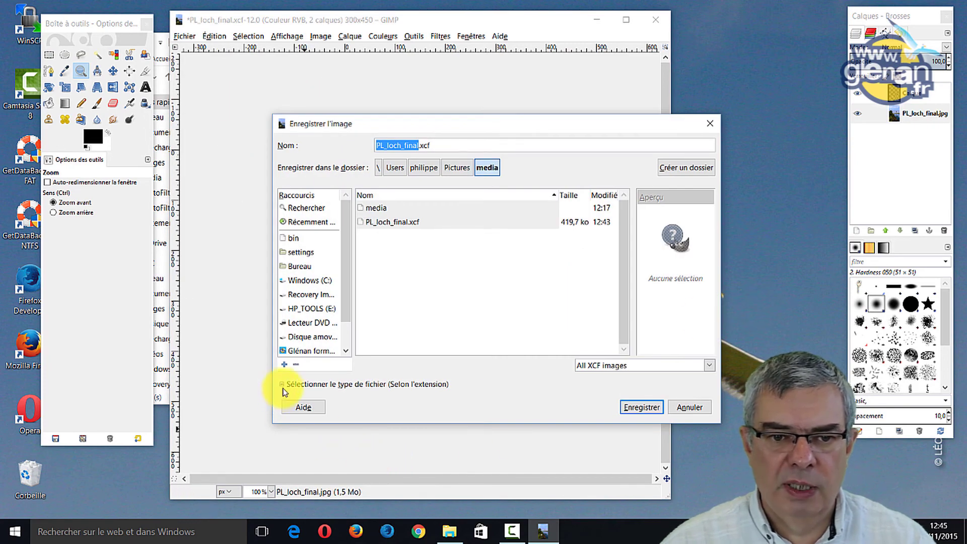
left_click(284, 385)
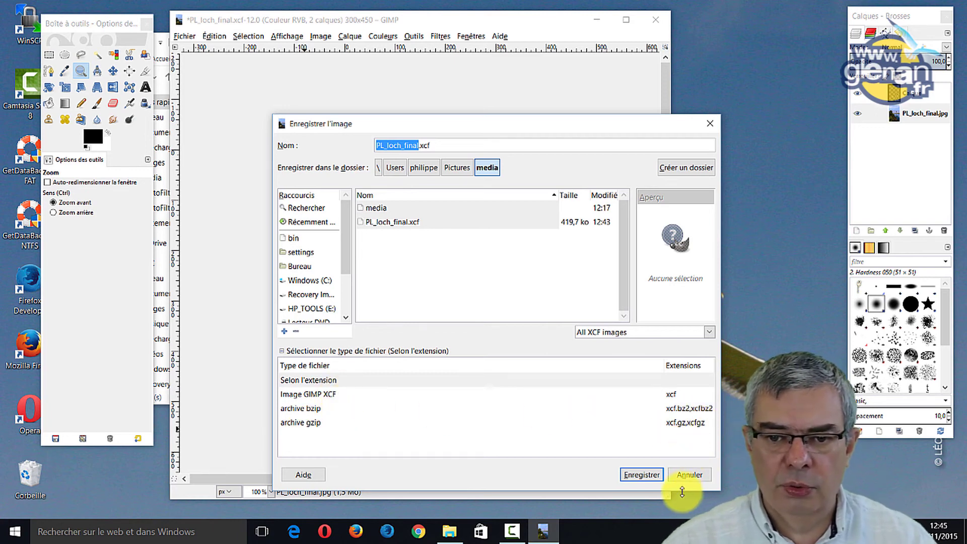
left_click(698, 479)
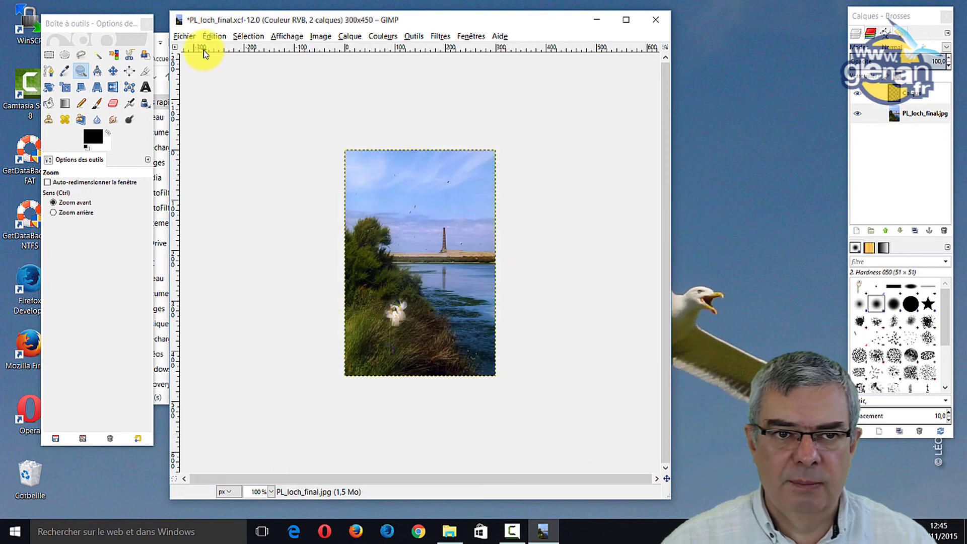
left_click(189, 38)
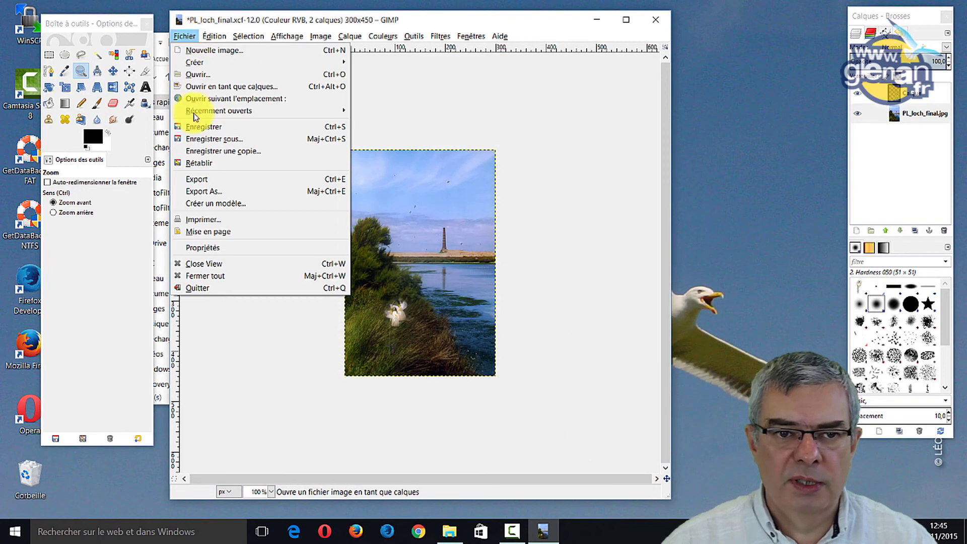
- Bring up the Export Image dialog, centre it and browse the list of export file formats
left_click(212, 181)
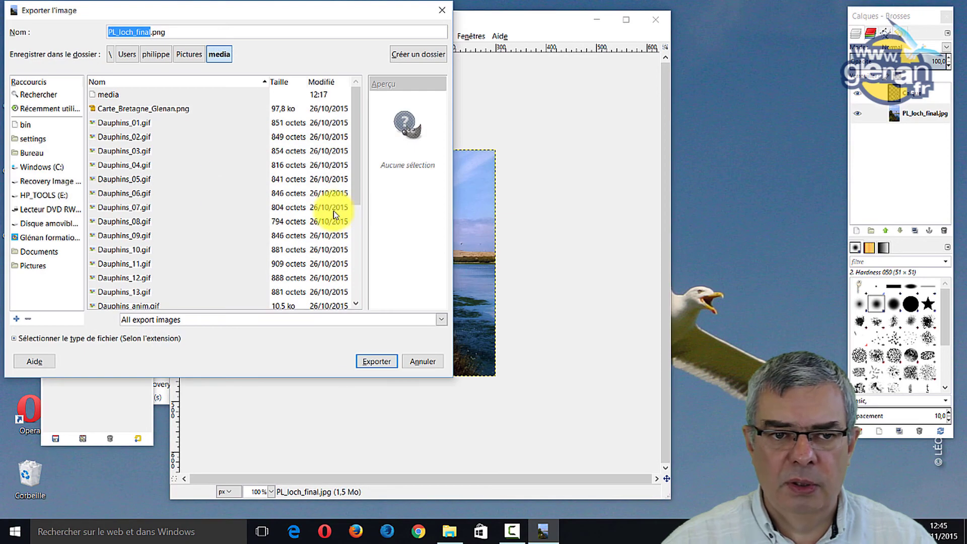
left_click_drag(201, 20, 531, 75)
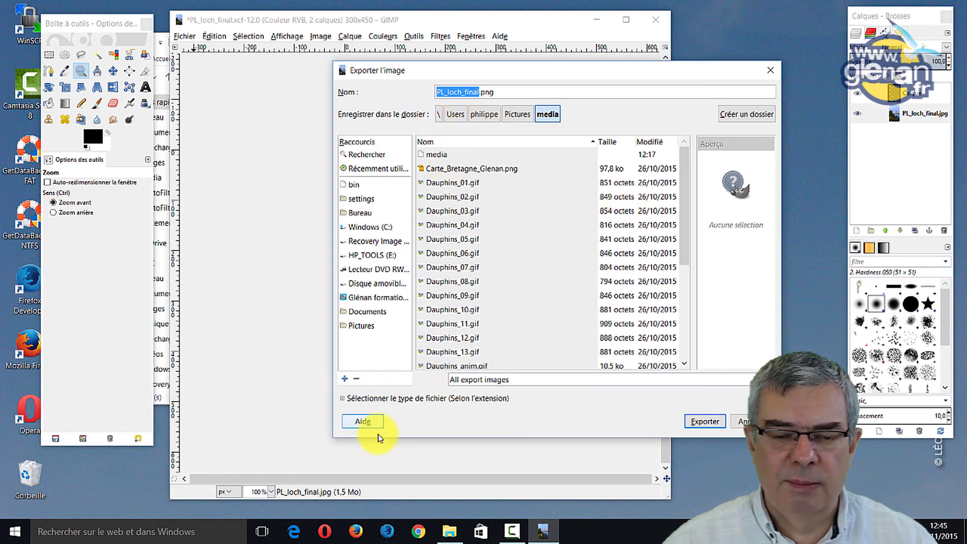
left_click(344, 399)
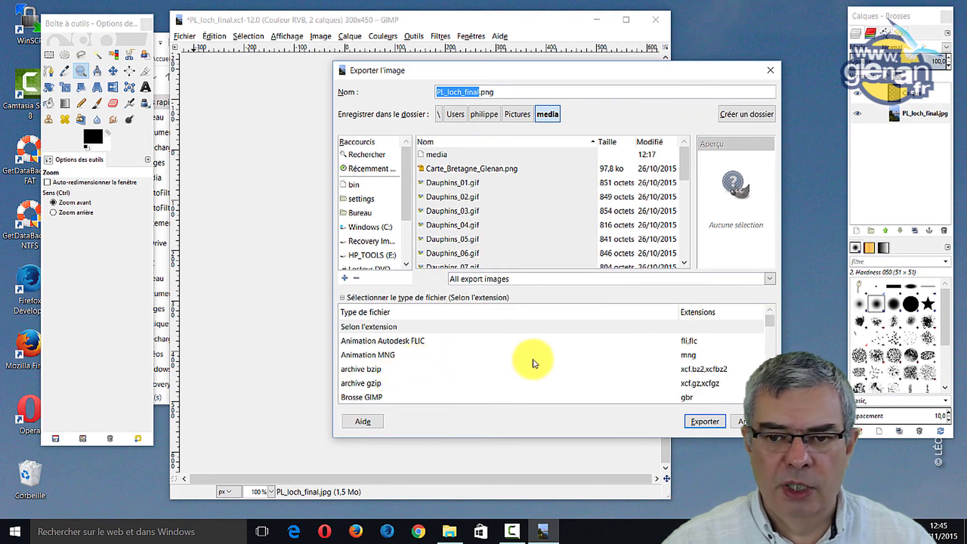
scroll(764, 366, "down", 3)
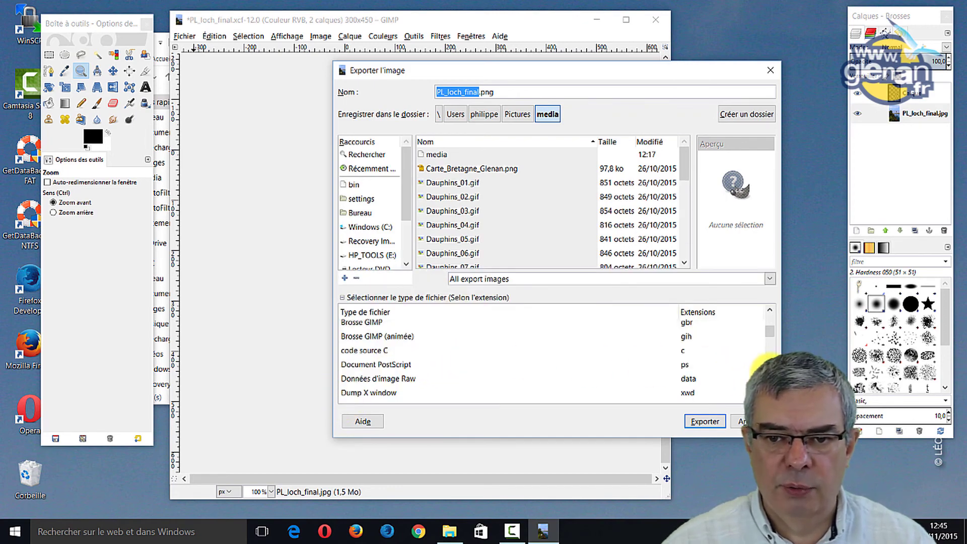
scroll(765, 365, "down", 3)
scroll(764, 365, "down", 4)
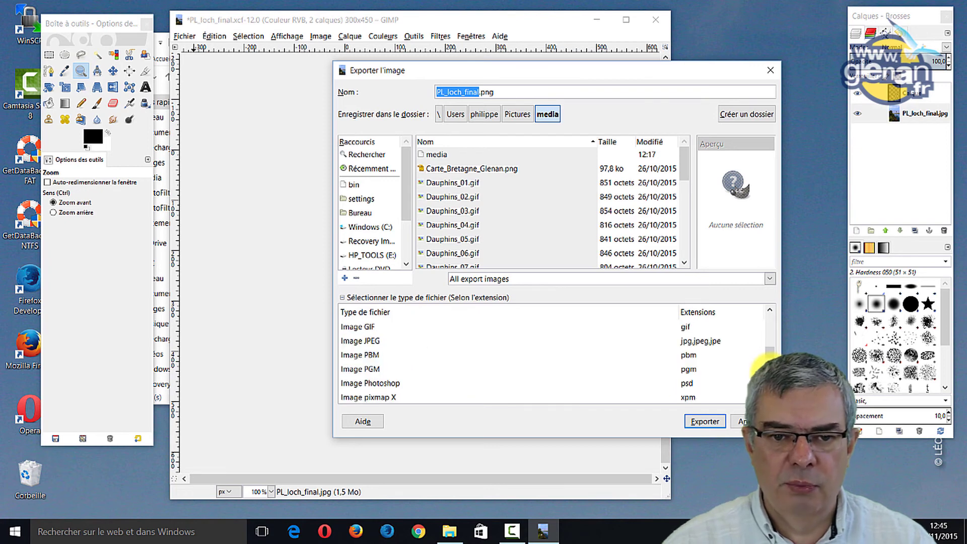
scroll(763, 365, "down", 3)
scroll(763, 365, "down", 3)
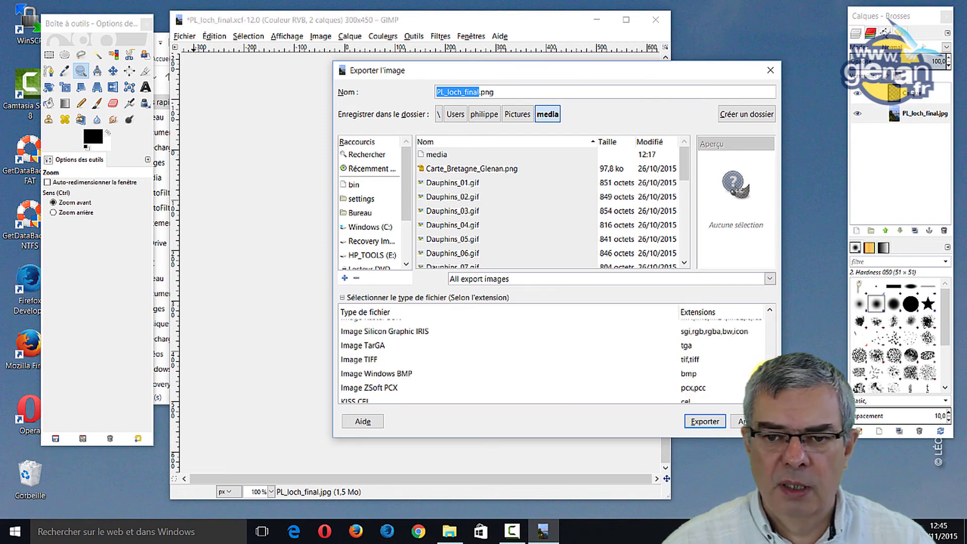
scroll(763, 365, "down", 3)
scroll(763, 366, "down", 1)
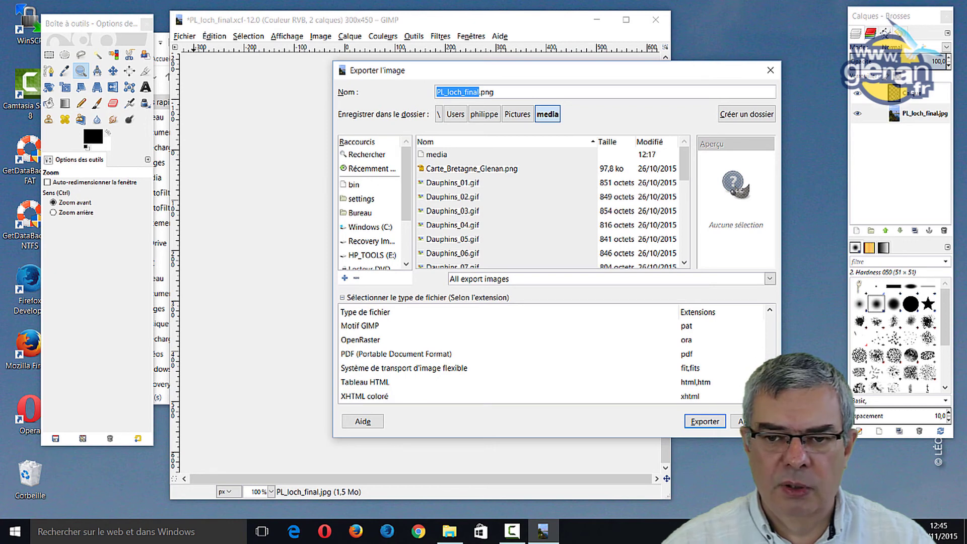
scroll(766, 360, "up", 3)
scroll(766, 361, "up", 3)
scroll(765, 360, "up", 1)
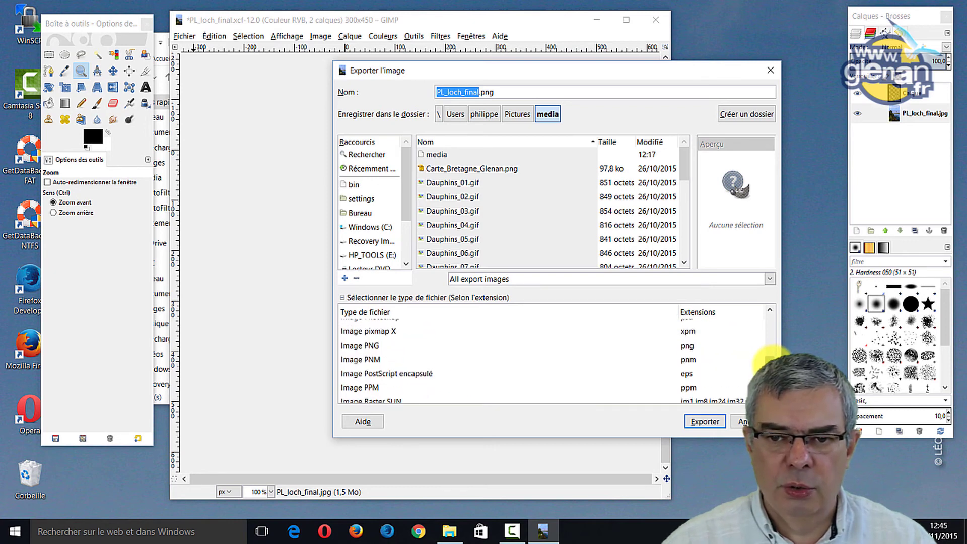
scroll(768, 358, "up", 1)
scroll(768, 359, "up", 2)
scroll(771, 357, "up", 1)
scroll(774, 354, "up", 1)
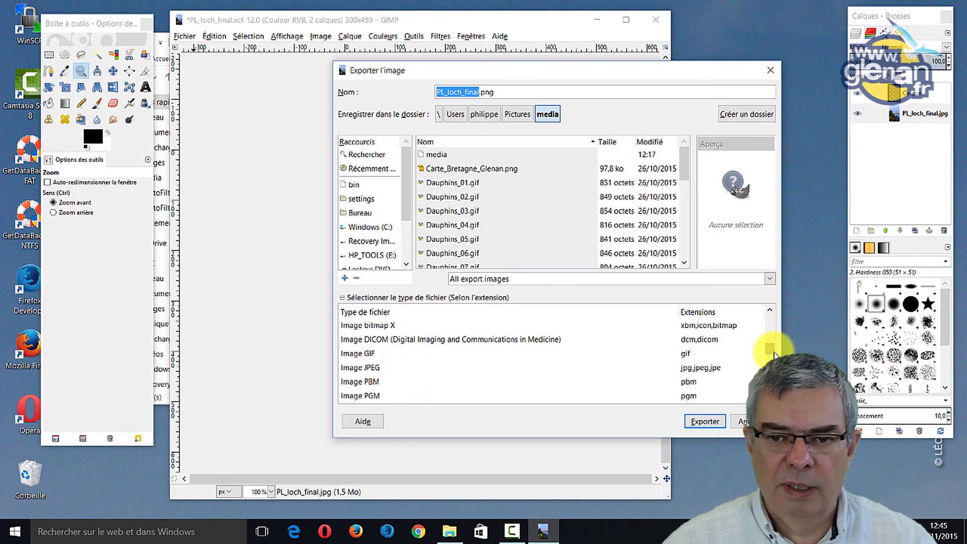
scroll(775, 353, "up", 1)
scroll(775, 350, "up", 1)
scroll(775, 347, "up", 1)
scroll(775, 344, "up", 1)
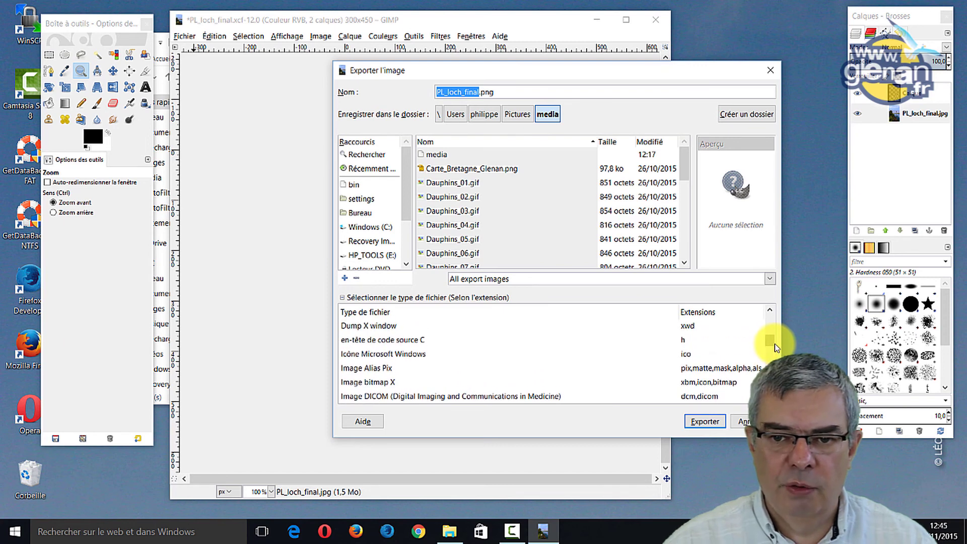
scroll(775, 343, "up", 2)
scroll(775, 340, "up", 1)
scroll(776, 338, "up", 2)
scroll(777, 335, "up", 2)
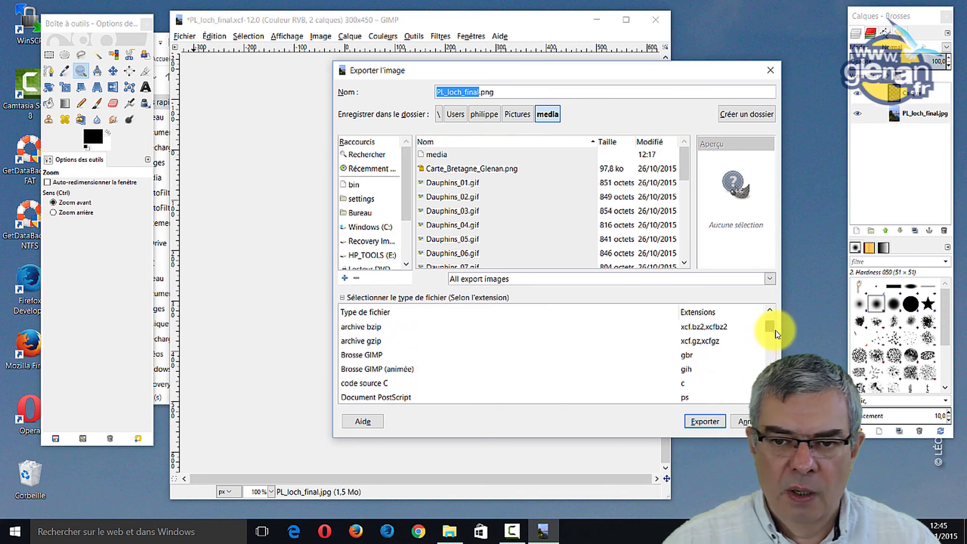
scroll(776, 332, "up", 2)
scroll(777, 326, "up", 1)
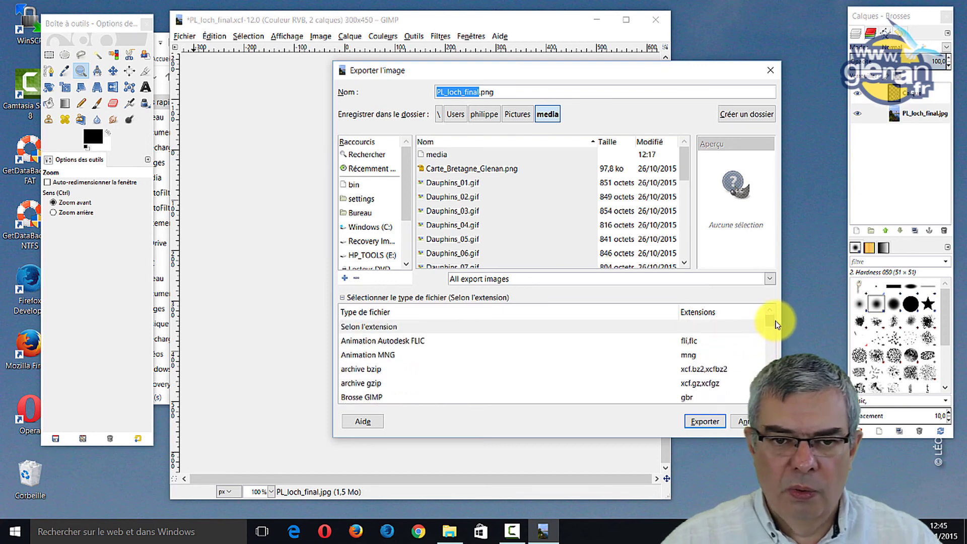
scroll(767, 358, "down", 2)
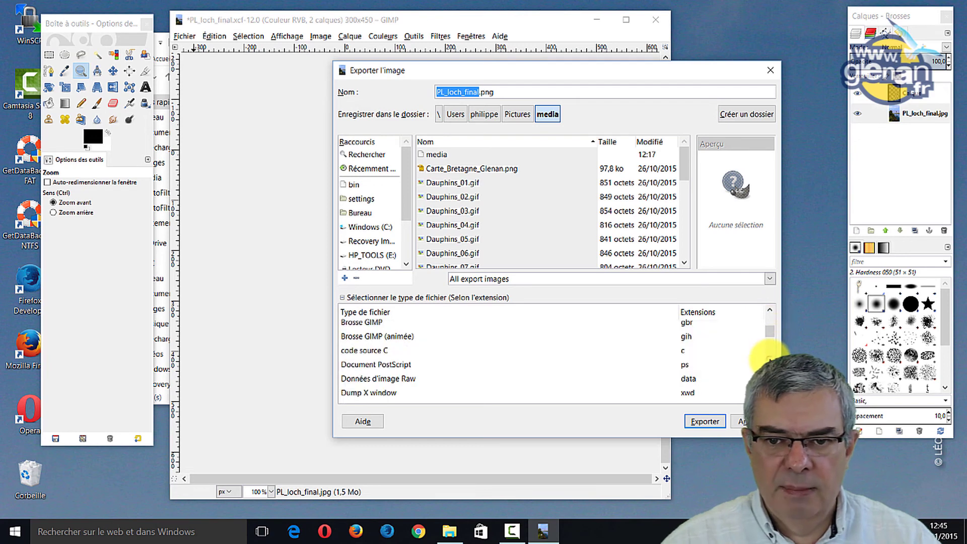
scroll(769, 355, "down", 1)
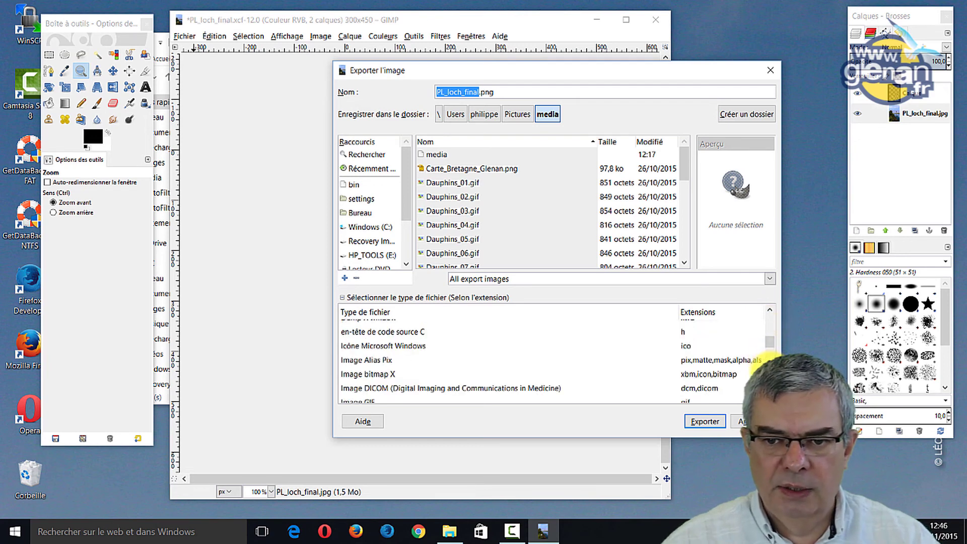
scroll(763, 360, "down", 2)
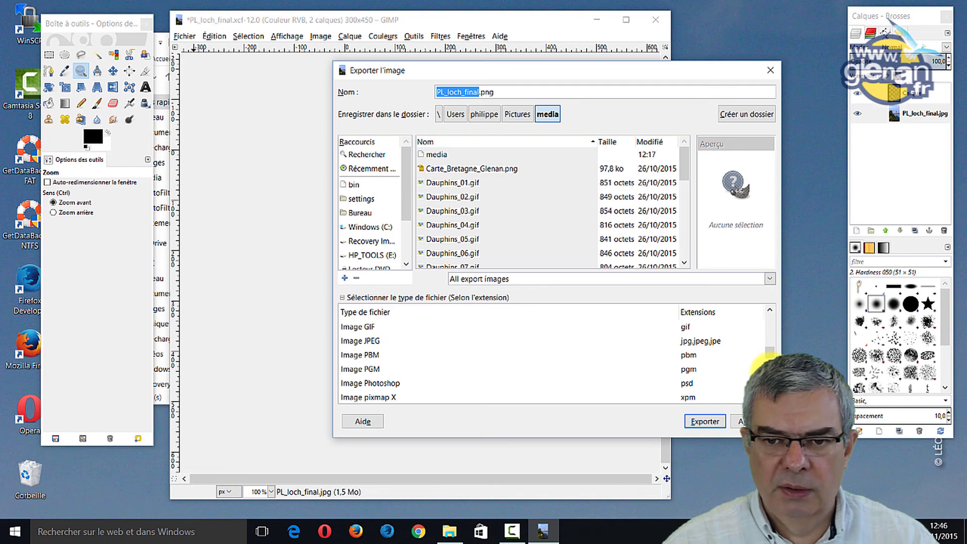
scroll(750, 373, "down", 2)
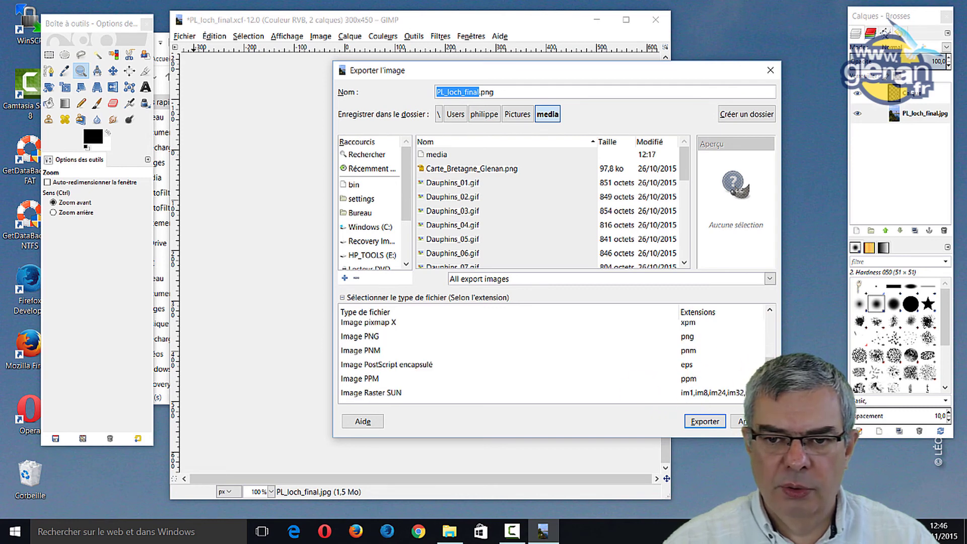
scroll(753, 365, "down", 3)
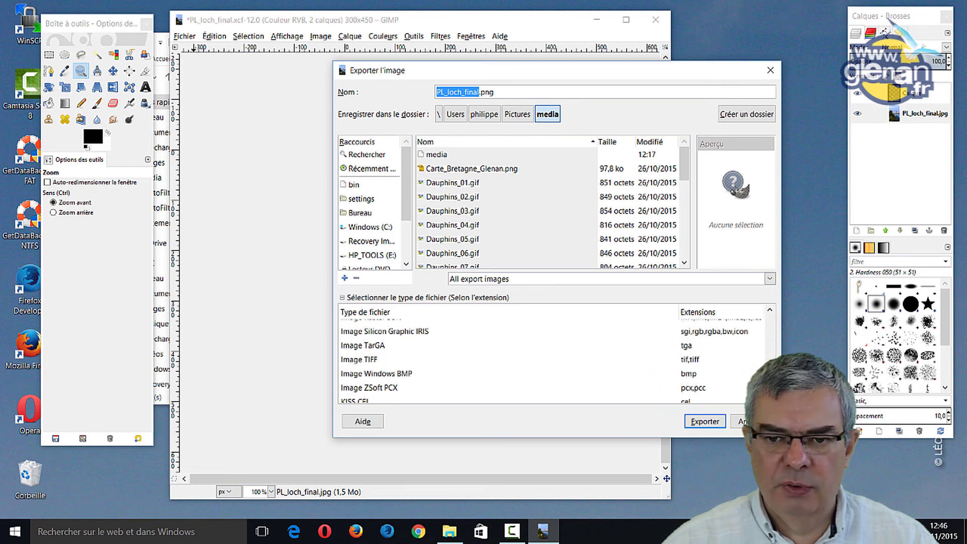
scroll(763, 359, "down", 2)
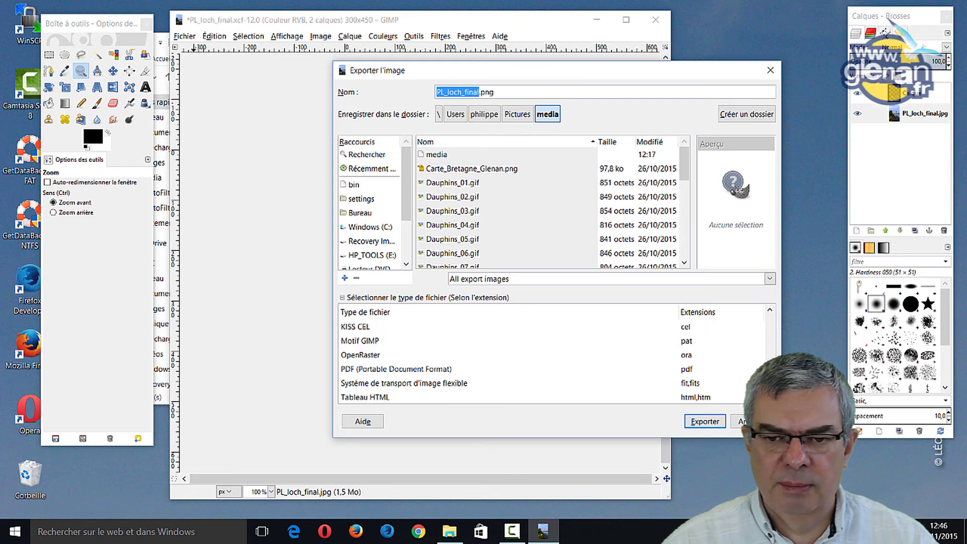
scroll(756, 363, "down", 1)
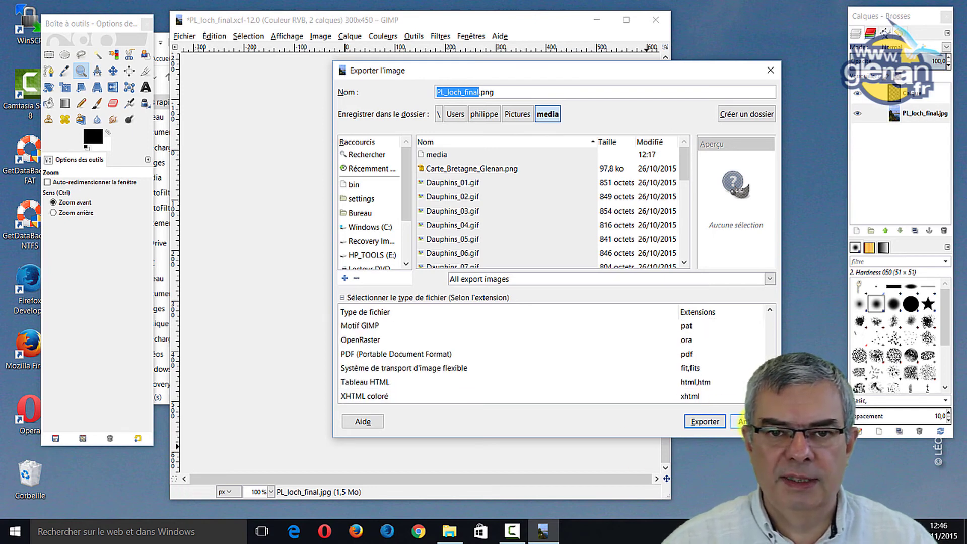
- Change the file name's extension from png to jpg, making it PL_loch_final.jpg
left_click(504, 87)
key("BackSpace")
key("BackSpace")
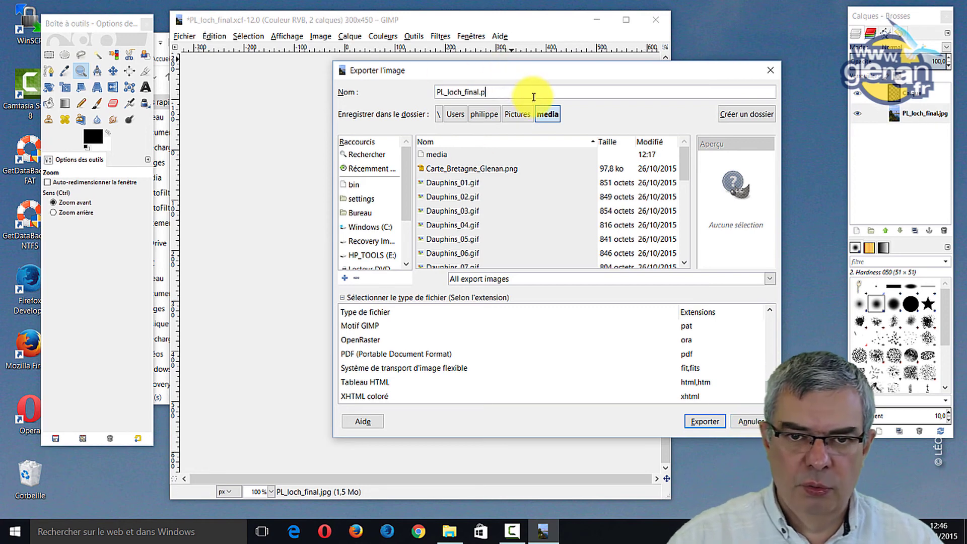
key("BackSpace")
type("jpg")
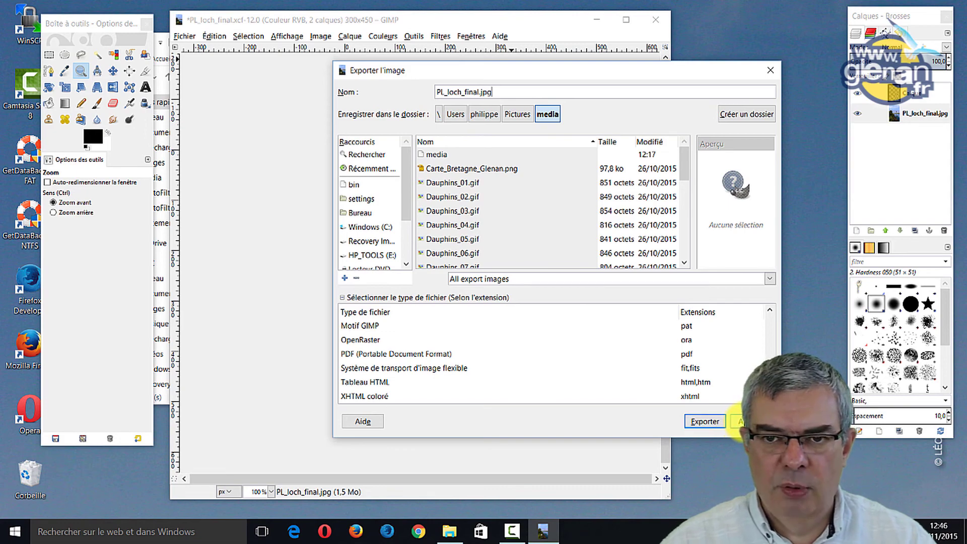
- Cancel the export, close the lake image discarding changes, and close the folder window
left_click(739, 421)
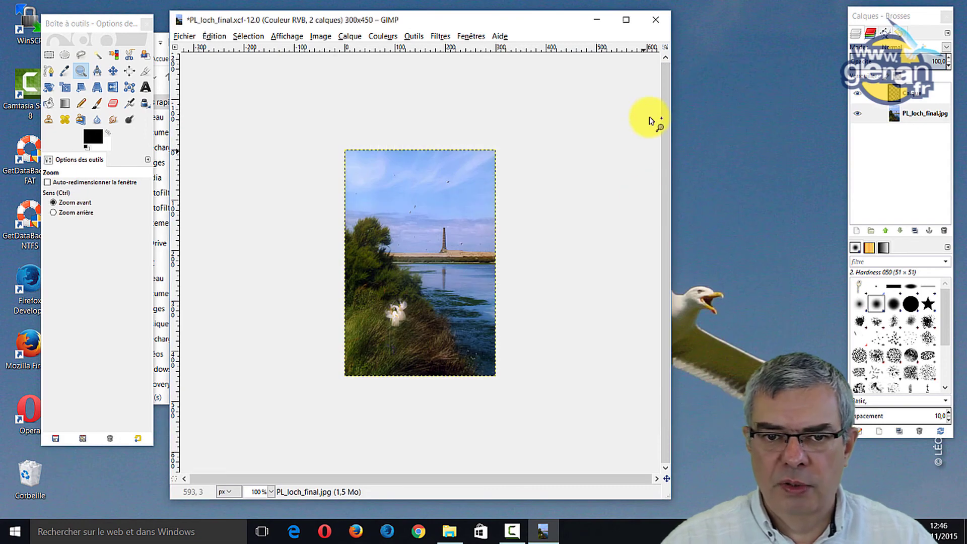
left_click(658, 26)
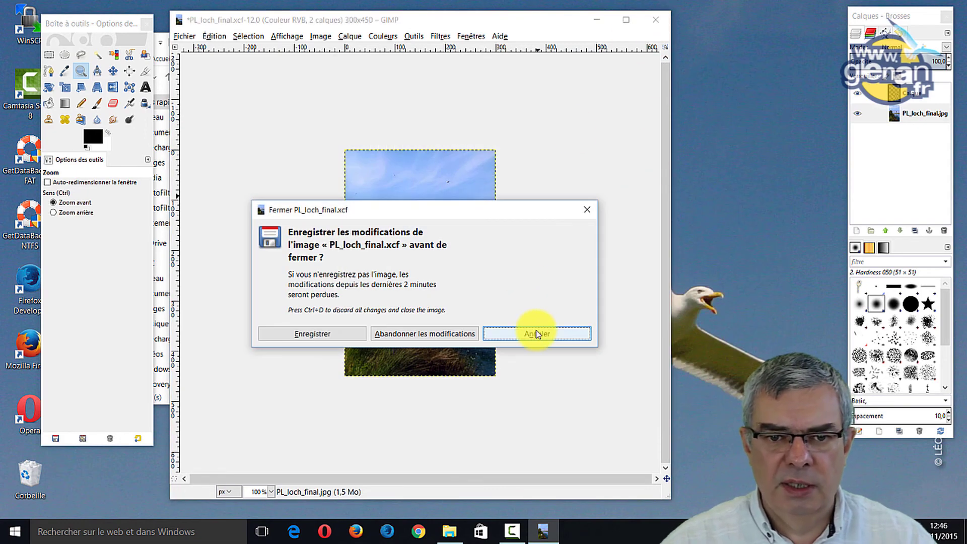
left_click(425, 335)
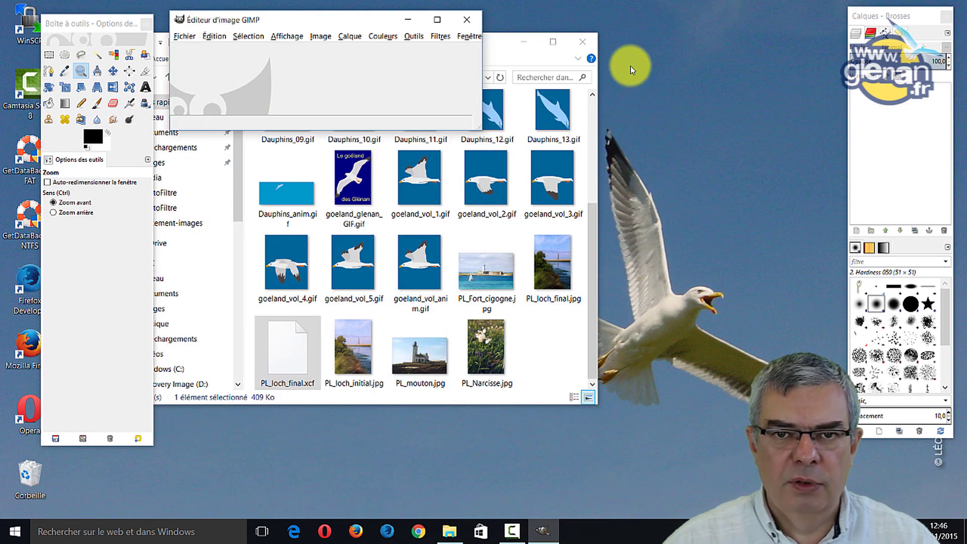
left_click(583, 43)
- Open the Fort Cigogne photo PL_Fort_cigogne.jpg via Fichier > Ouvrir
left_click(184, 35)
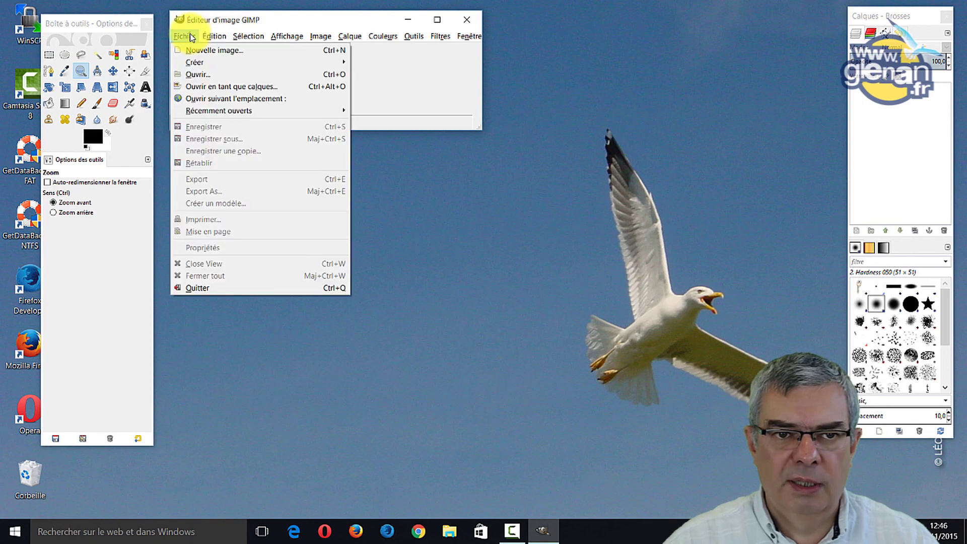
left_click(197, 74)
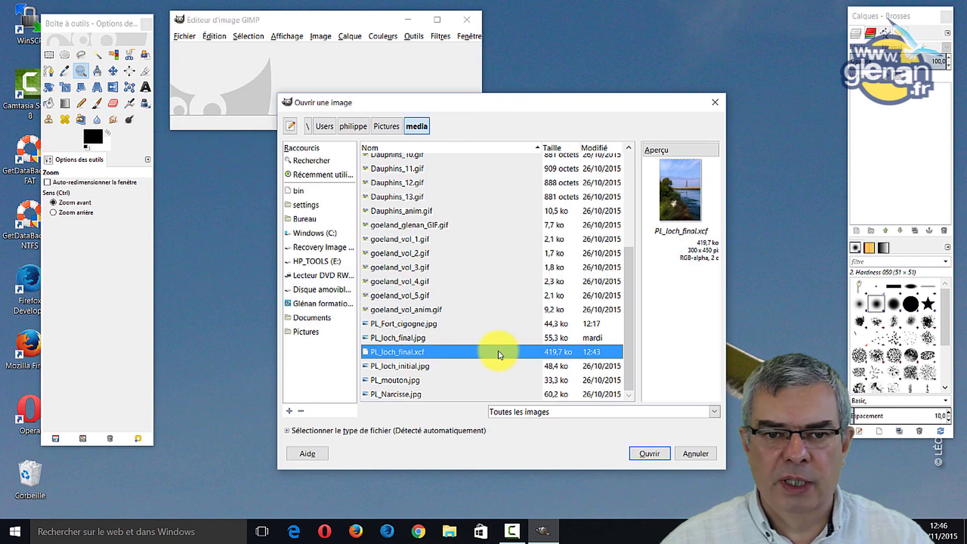
left_click(403, 325)
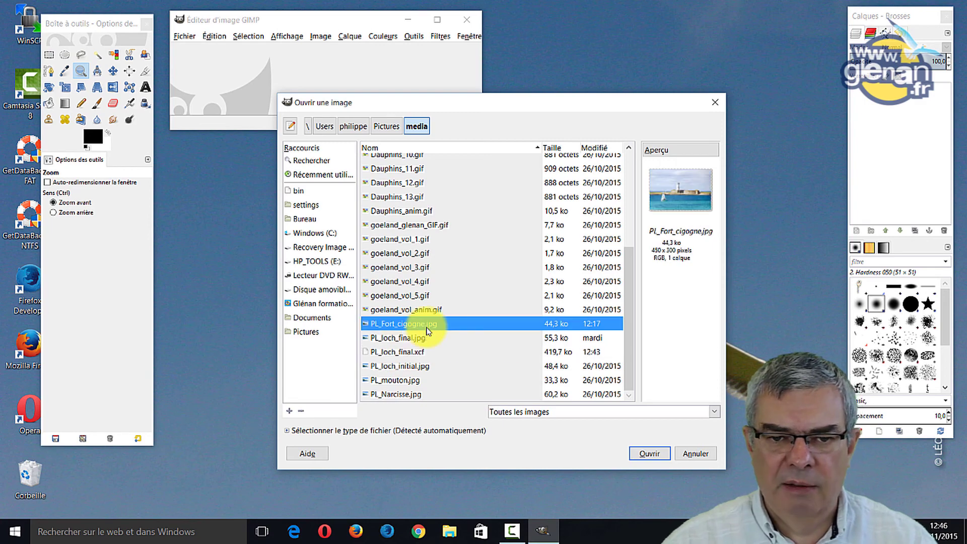
left_click(655, 455)
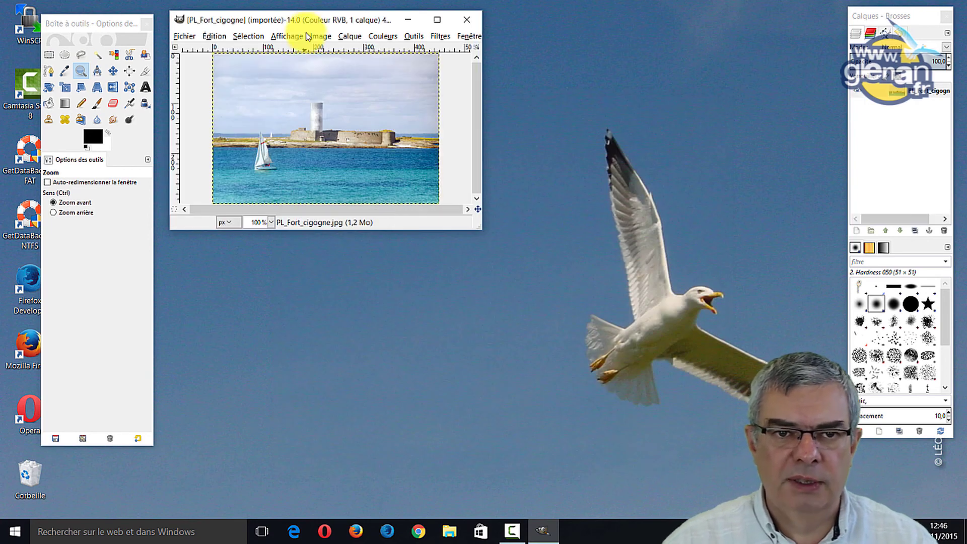
- Enlarge the image window and zoom in on the white tower to 300%
left_click_drag(476, 229, 801, 493)
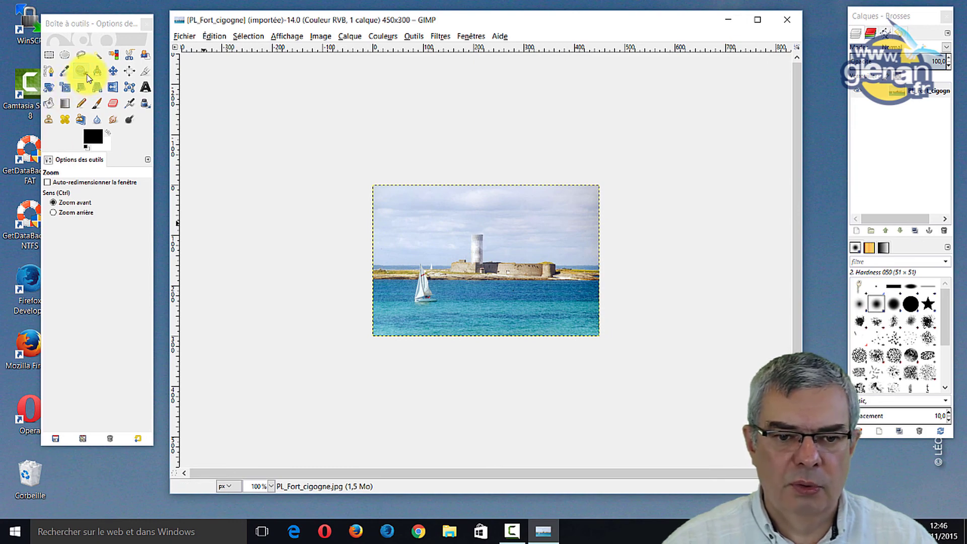
left_click(88, 76)
left_click(494, 239)
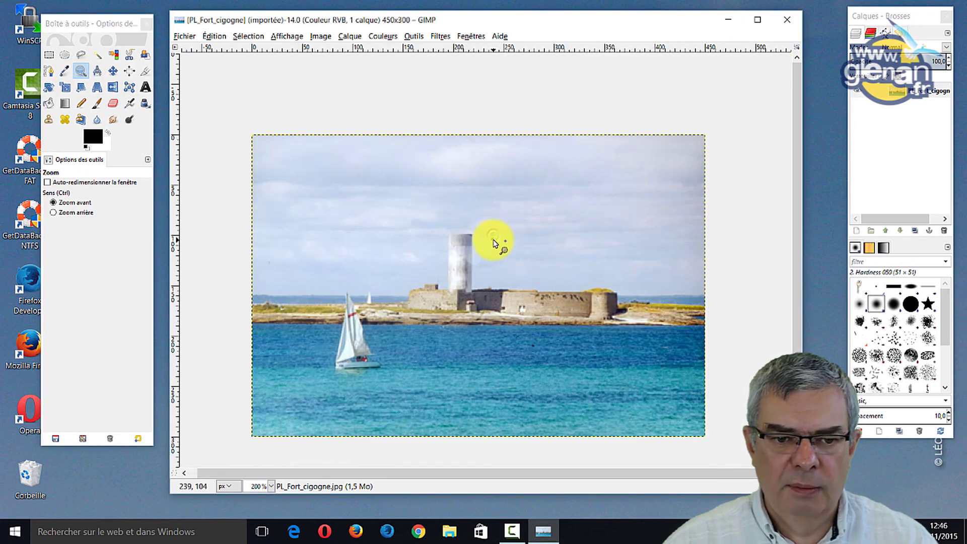
left_click(495, 238)
left_click(271, 486)
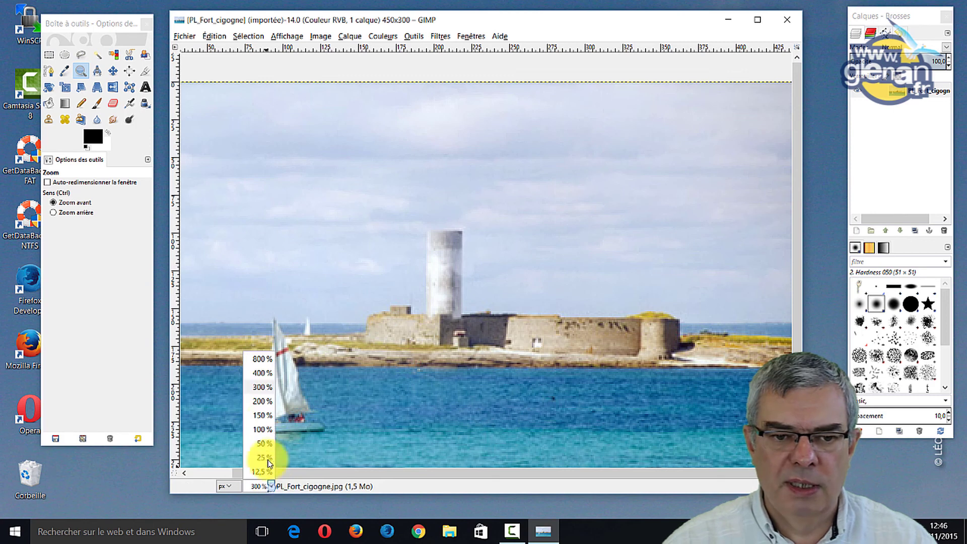
left_click(494, 328)
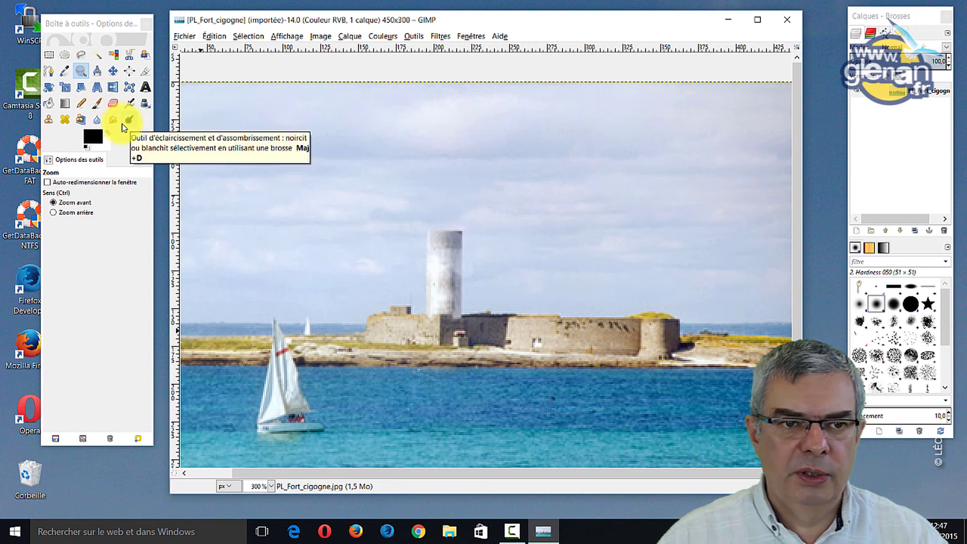
- With the Clone tool, Ctrl-click sky beside the tower as source and paint over the tower
left_click(49, 119)
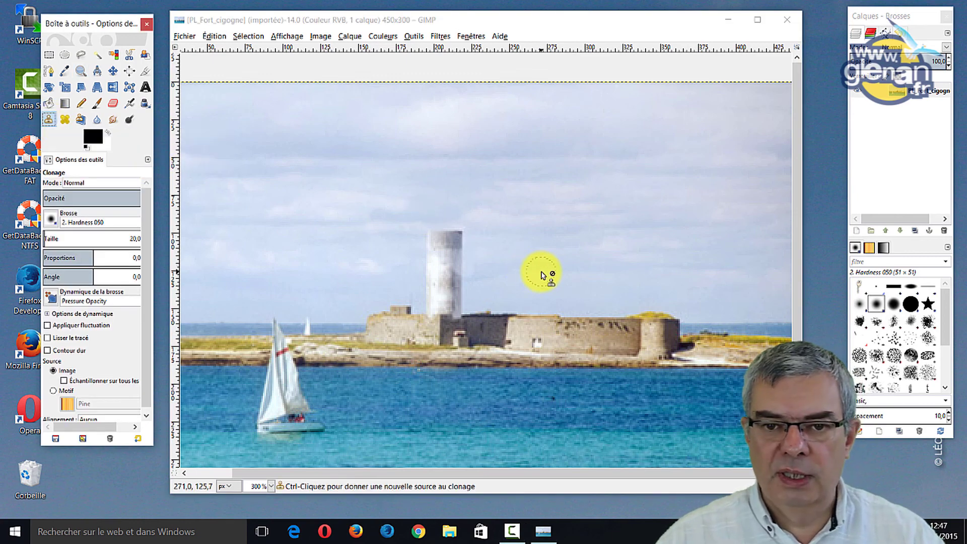
left_click(542, 275)
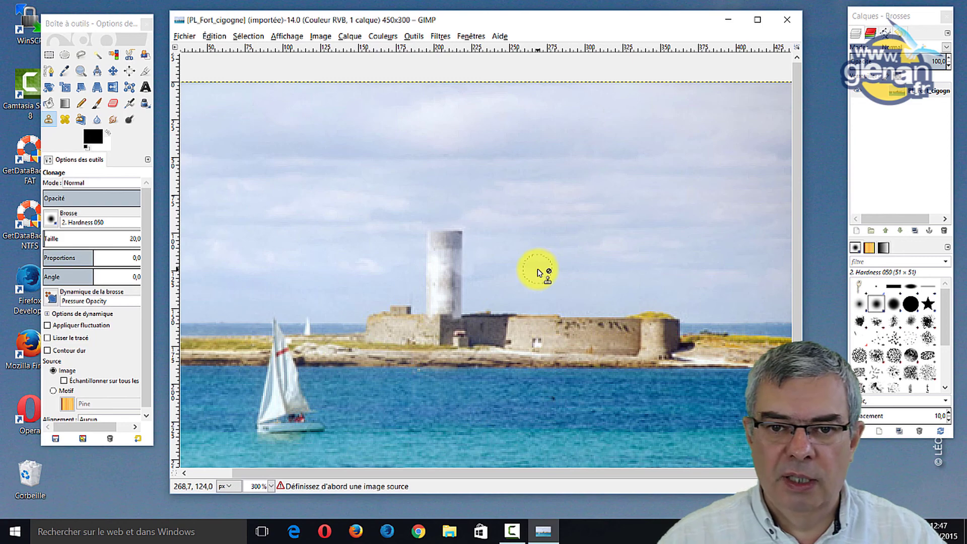
key("ctrl")
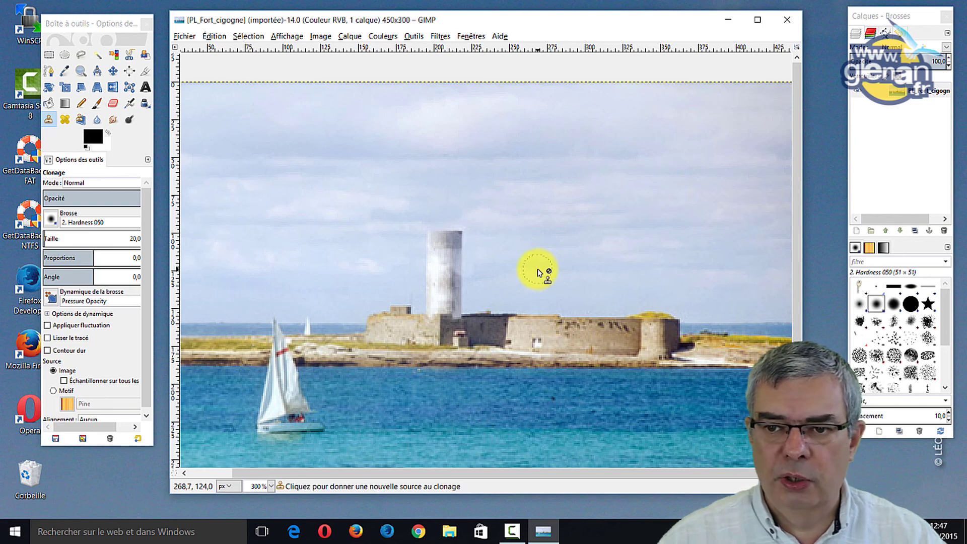
left_click(538, 273, "ctrl")
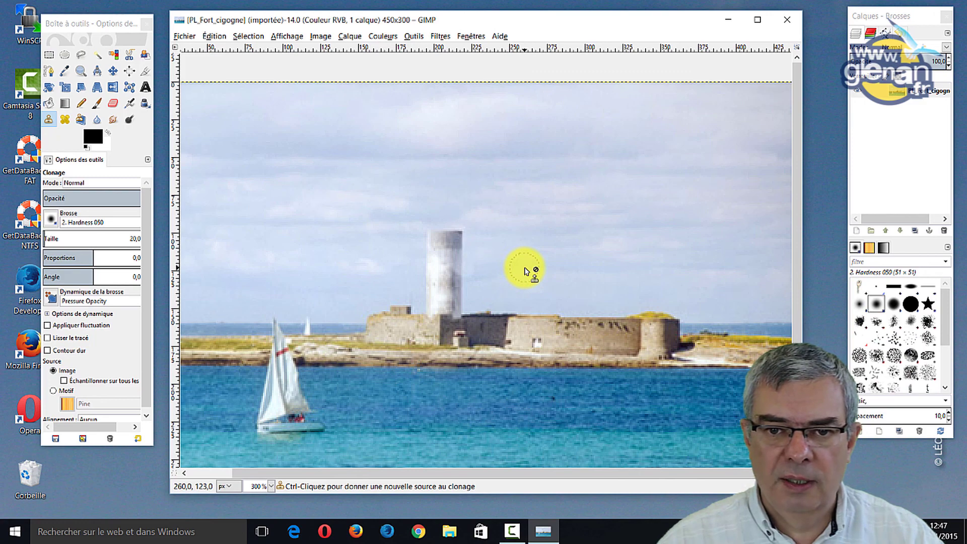
key("ctrl")
left_click(524, 271, "ctrl")
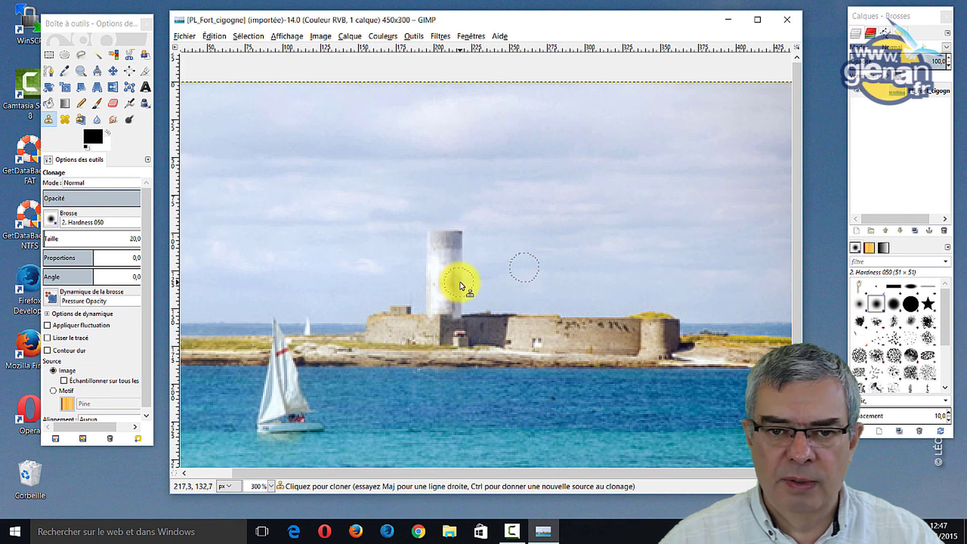
mouse_move(462, 287)
left_mouse_down()
mouse_move(454, 245)
mouse_move(438, 287)
mouse_move(461, 291)
mouse_move(439, 305)
left_mouse_up()
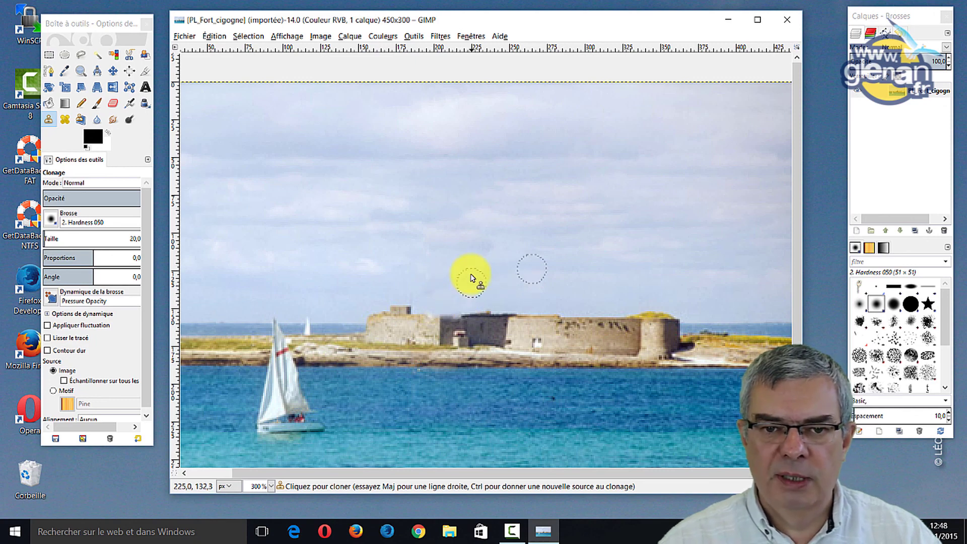
- Cover the leftover grey blotch with freshly sourced sky, then close the Fort Cigogne image
left_click(393, 266)
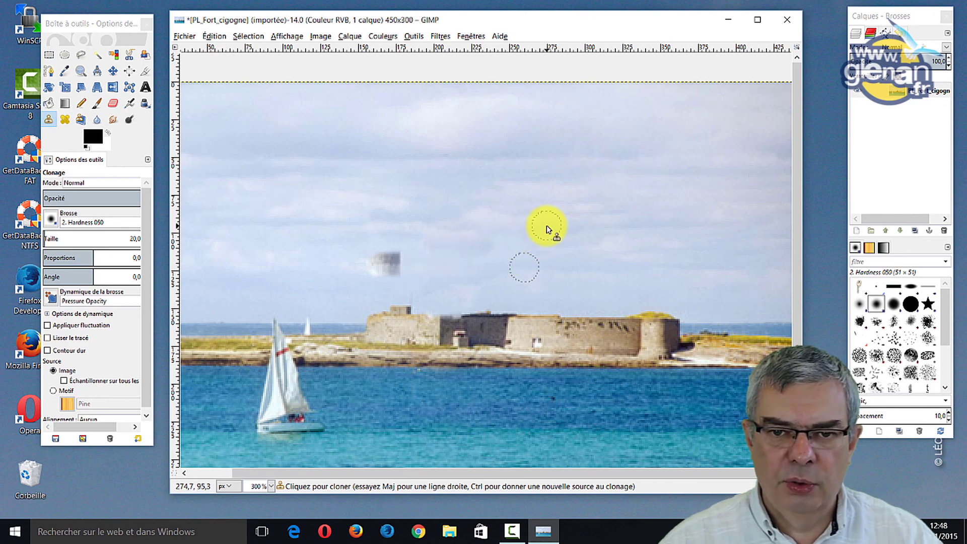
key("ctrl")
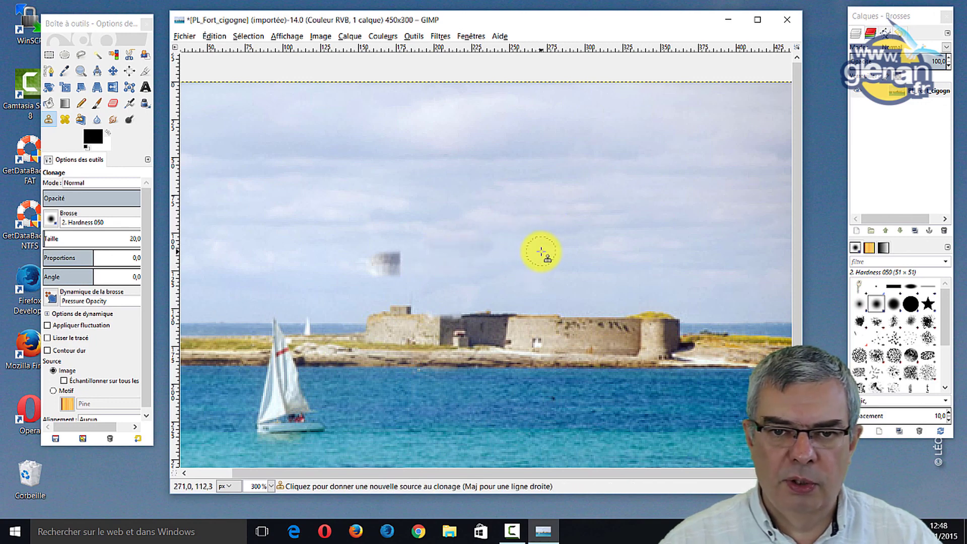
left_click(541, 252, "ctrl")
left_click(366, 266)
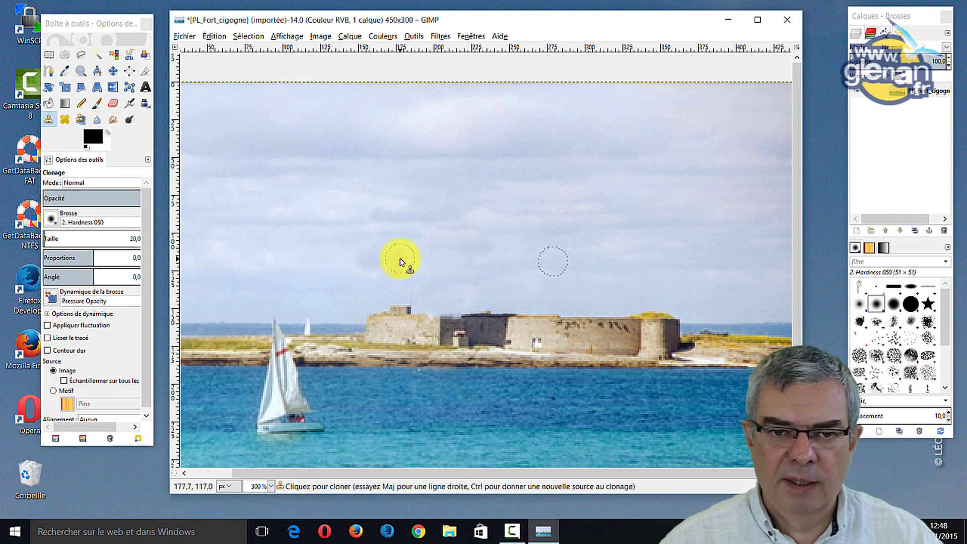
left_click_drag(401, 262, 392, 268)
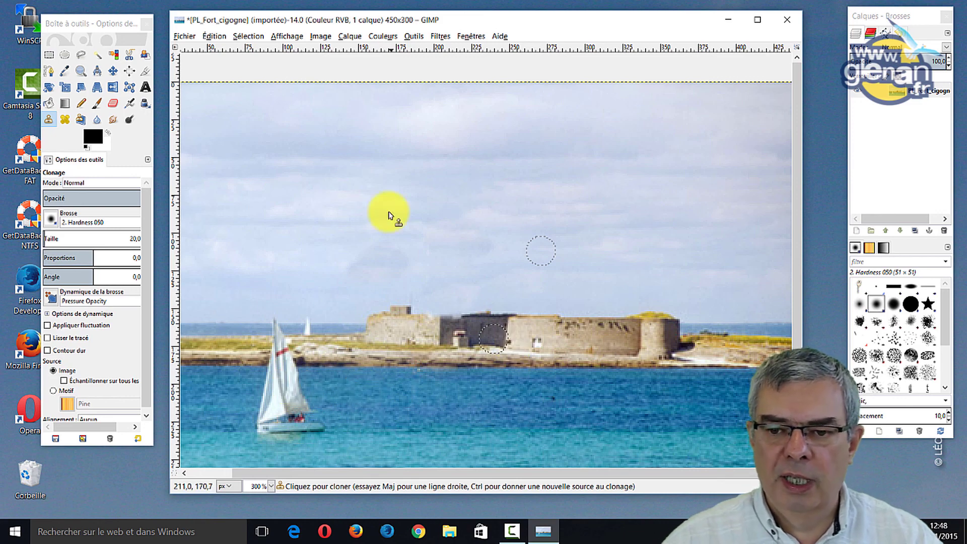
left_click(791, 24)
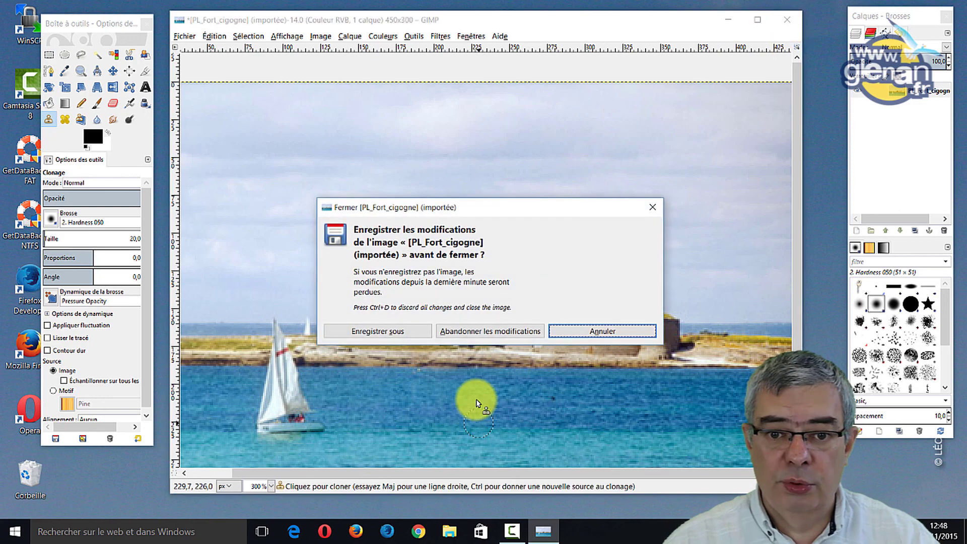